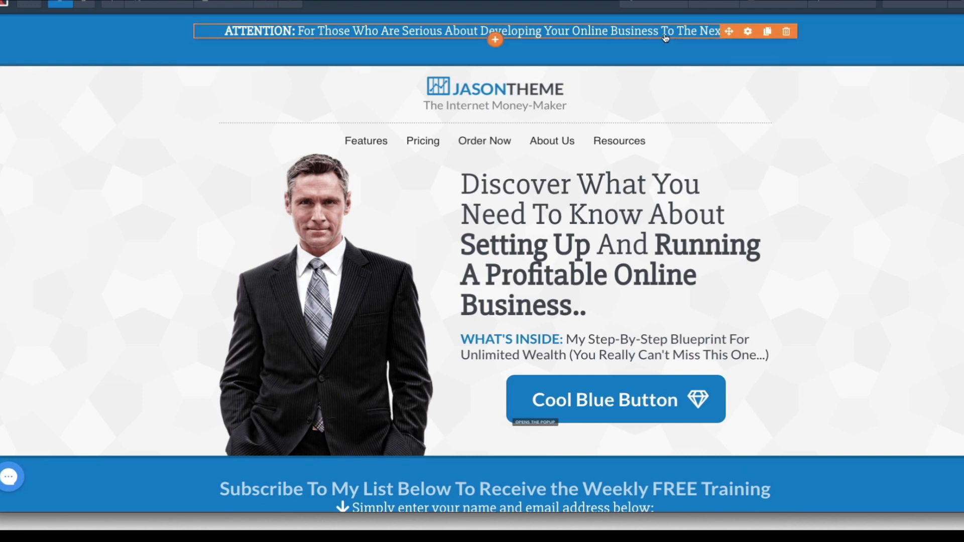
Step: Insert the word "Businesses" after "For Those" in the ATTENTION headline of the blue bar
{"action": "left_click", "coordinate": [464, 34]}
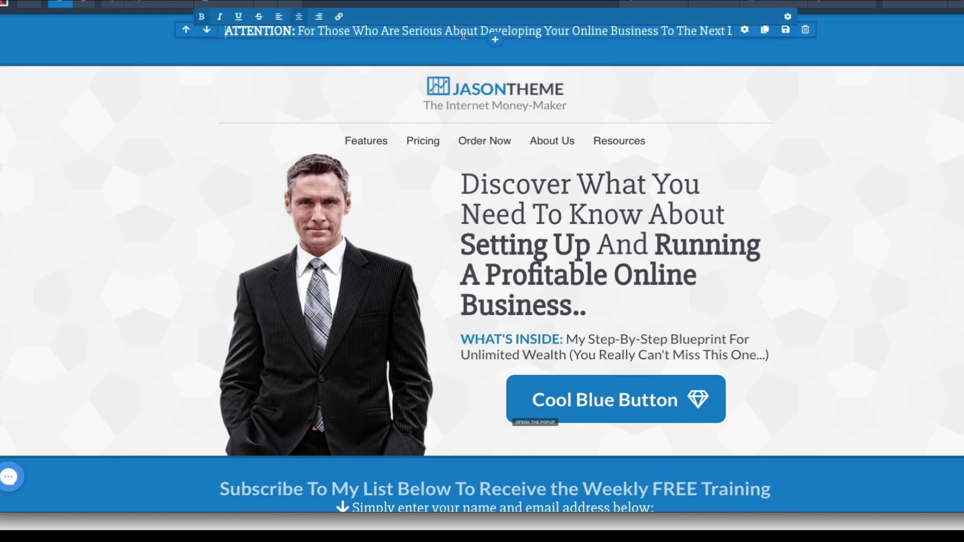
{"action": "left_click", "coordinate": [371, 33]}
{"action": "type", "text": "Bus"}
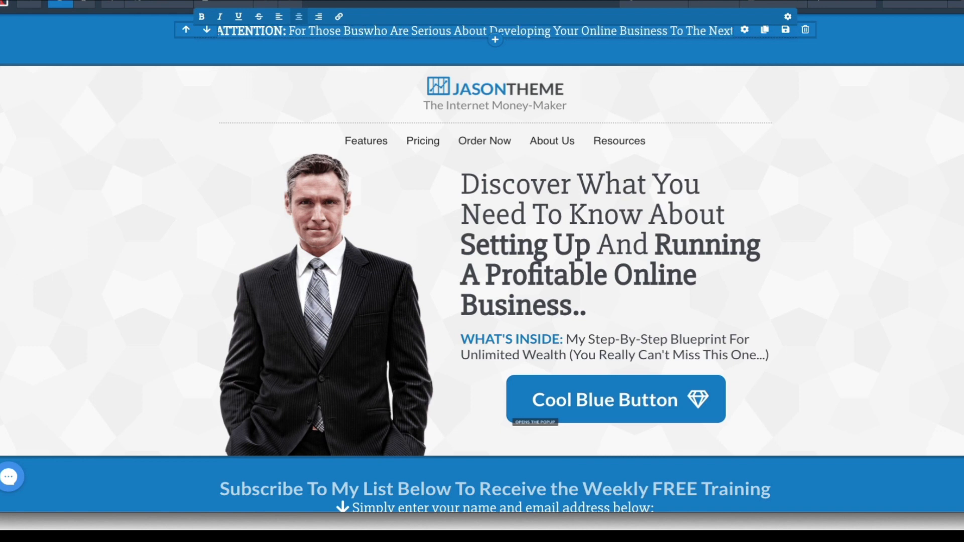
{"action": "type", "text": "inesse"}
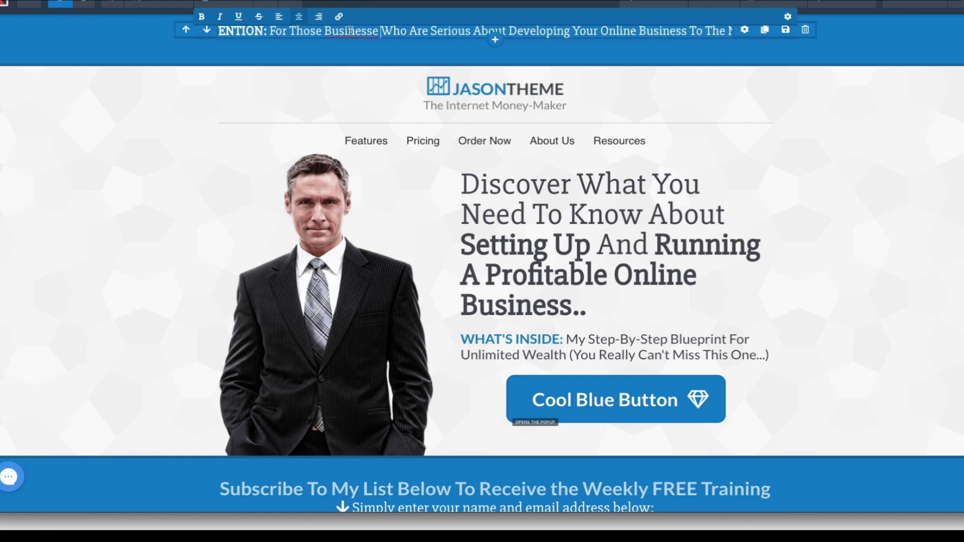
{"action": "type", "text": "s"}
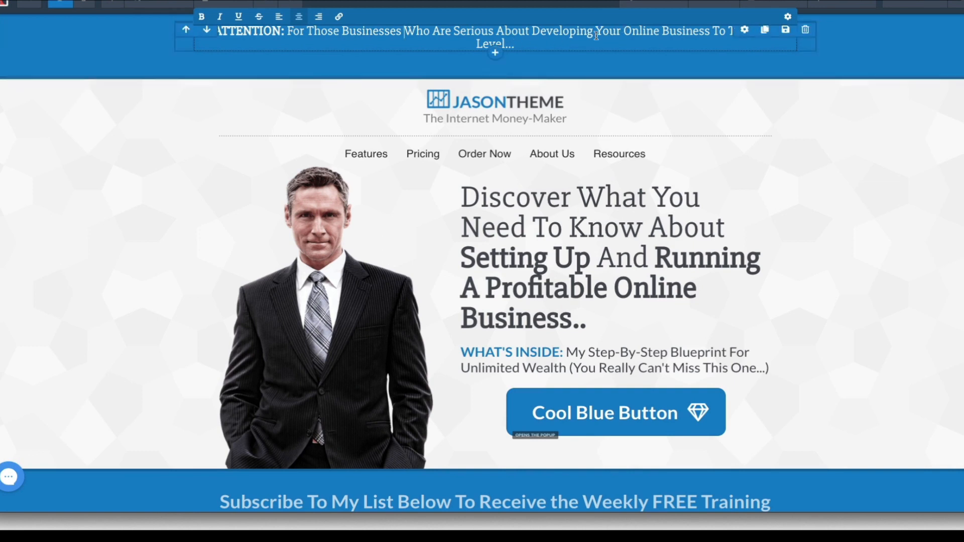
Step: Replace "Your" with "Their" and remove the word "Online" from the ATTENTION headline
{"action": "left_click_drag", "start_coordinate": [596, 34], "coordinate": [616, 34]}
{"action": "type", "text": "Their"}
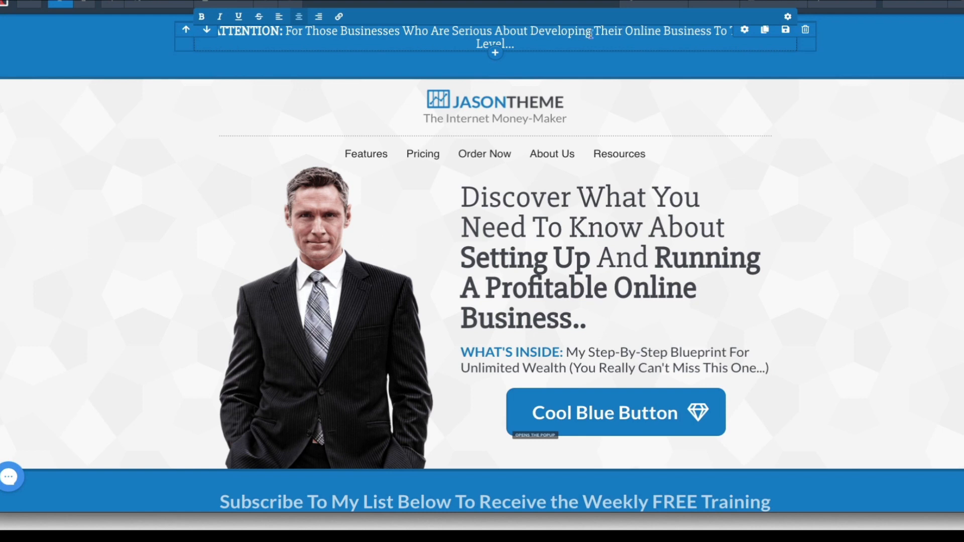
{"action": "left_click_drag", "start_coordinate": [659, 34], "coordinate": [627, 33]}
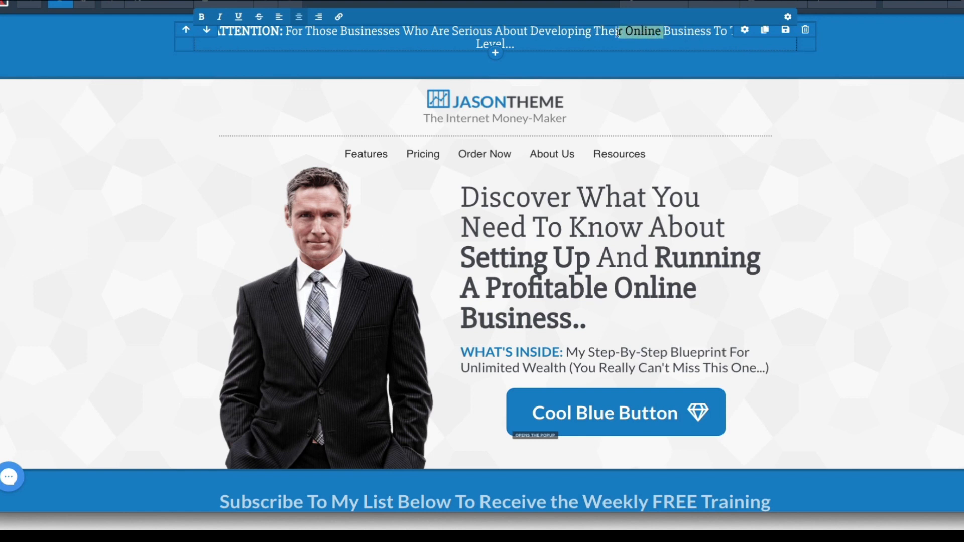
{"action": "key", "text": "BackSpace"}
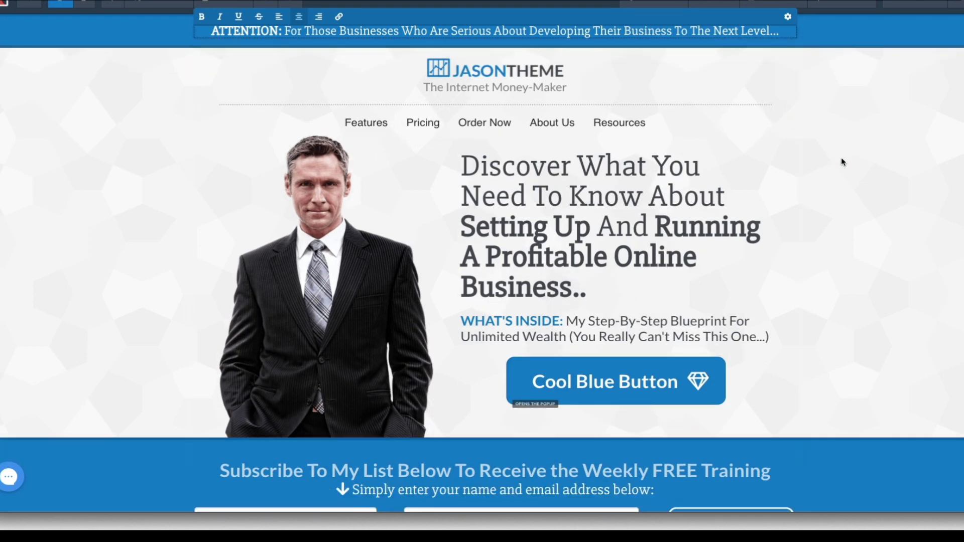
{"action": "left_click", "coordinate": [841, 162]}
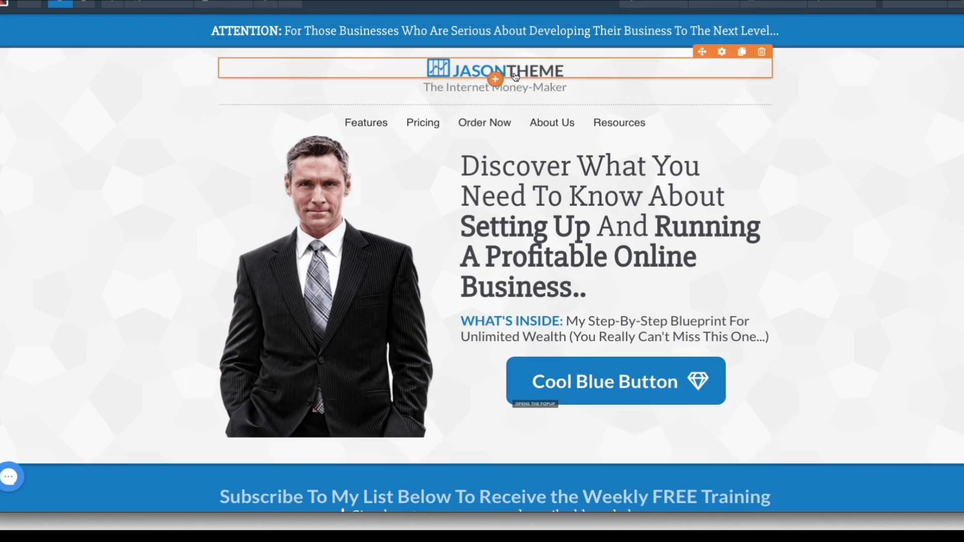
Step: Replace the suited man's photo with the page 7 library image of the man in a dark blazer and white shirt
{"action": "left_click", "coordinate": [514, 77]}
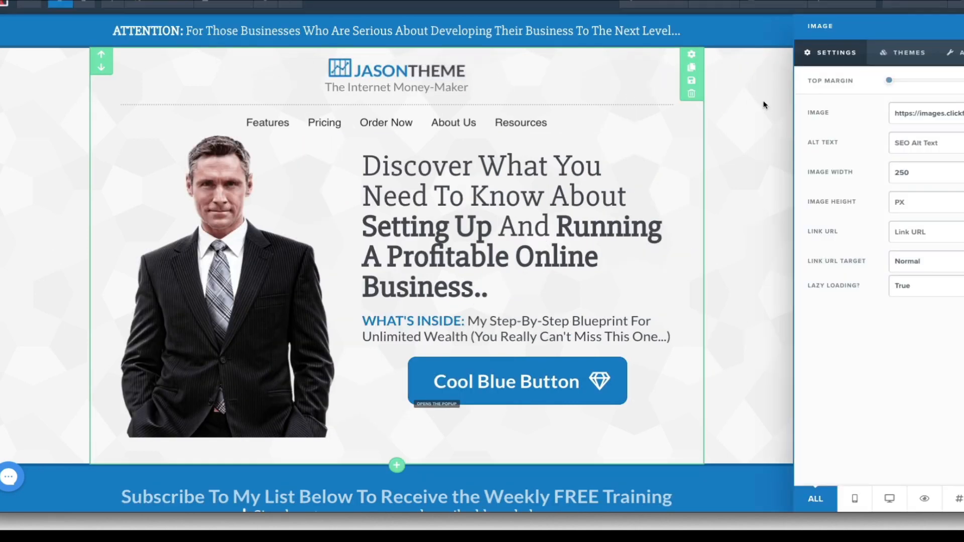
{"action": "left_click", "coordinate": [763, 104]}
{"action": "left_click", "coordinate": [354, 287]}
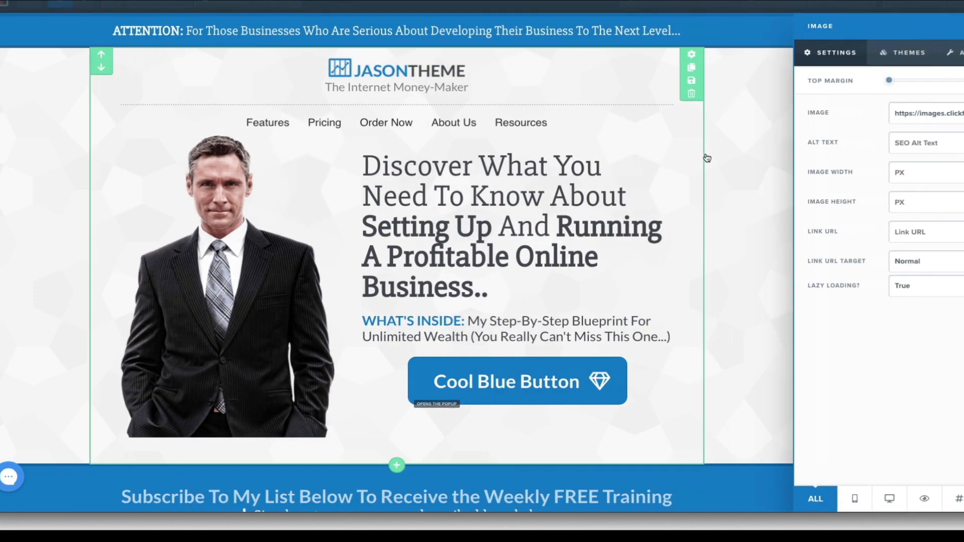
{"action": "left_click", "coordinate": [962, 113]}
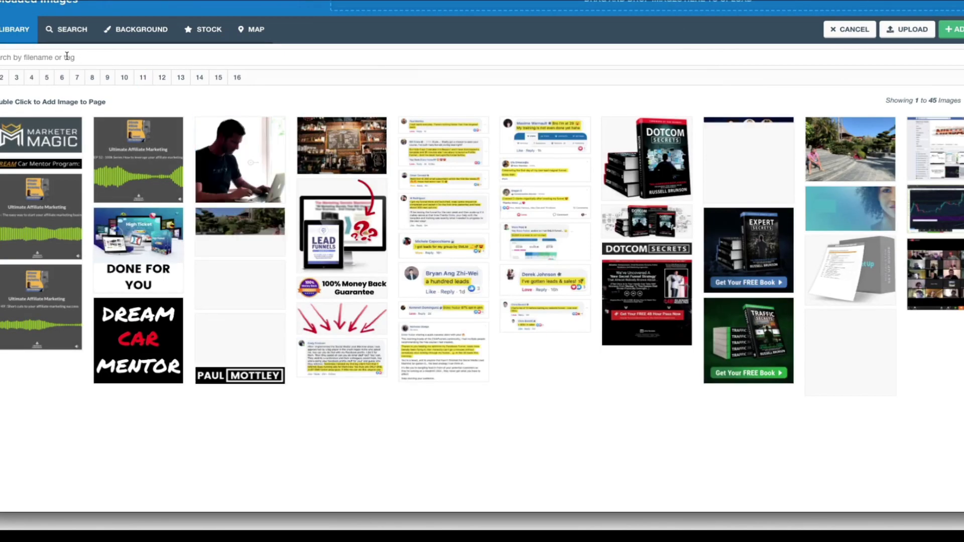
{"action": "left_click", "coordinate": [77, 79]}
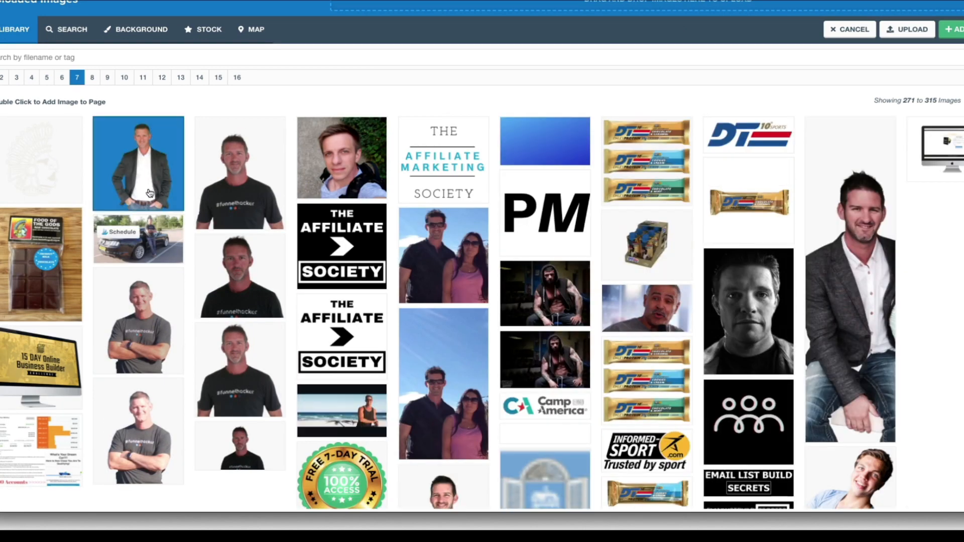
{"action": "left_click", "coordinate": [149, 194]}
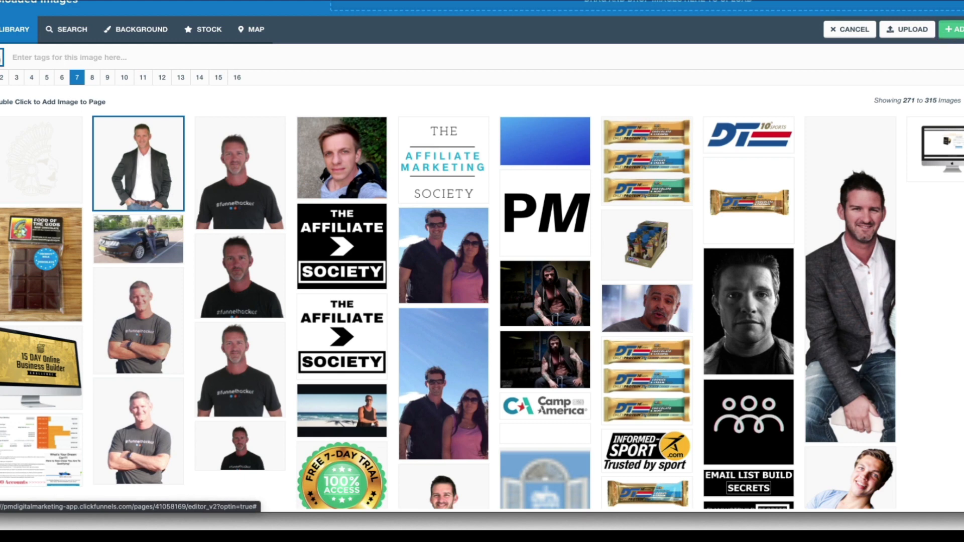
{"action": "double_click", "coordinate": [167, 160]}
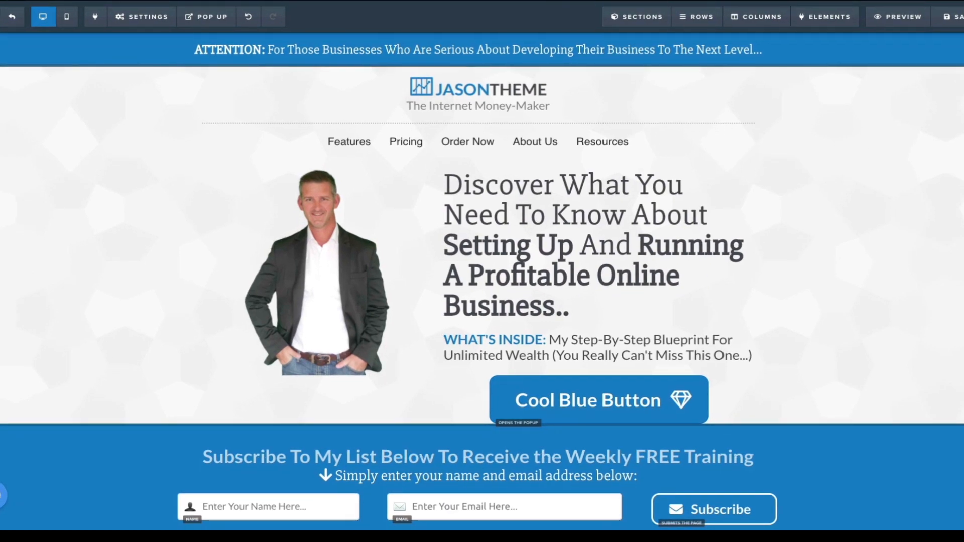
{"action": "mouse_move", "coordinate": [952, 55]}
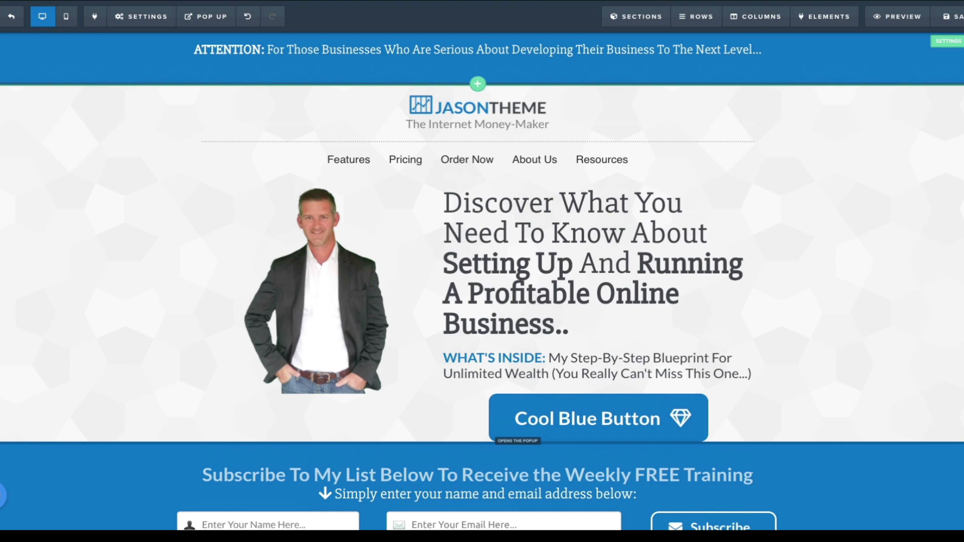
{"action": "left_click", "coordinate": [948, 41]}
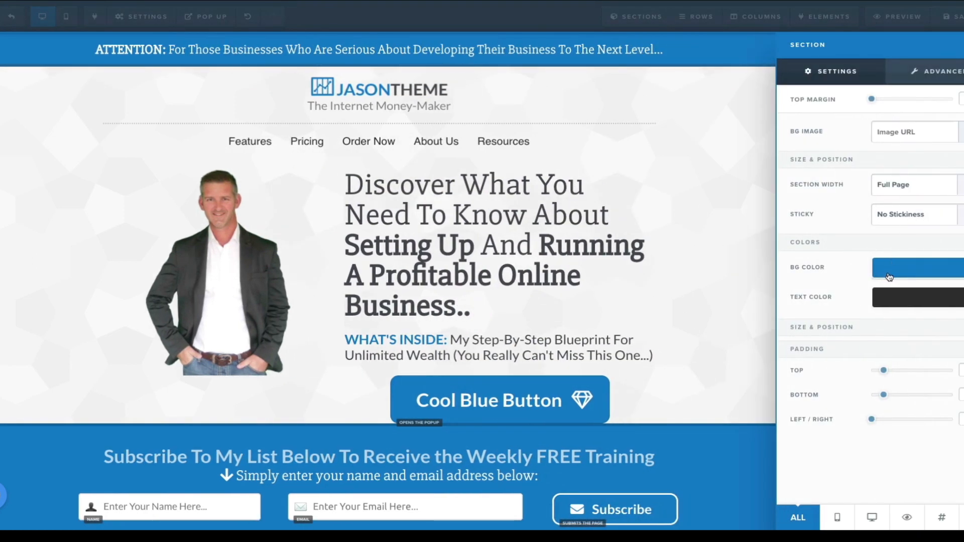
{"action": "left_click", "coordinate": [755, 227]}
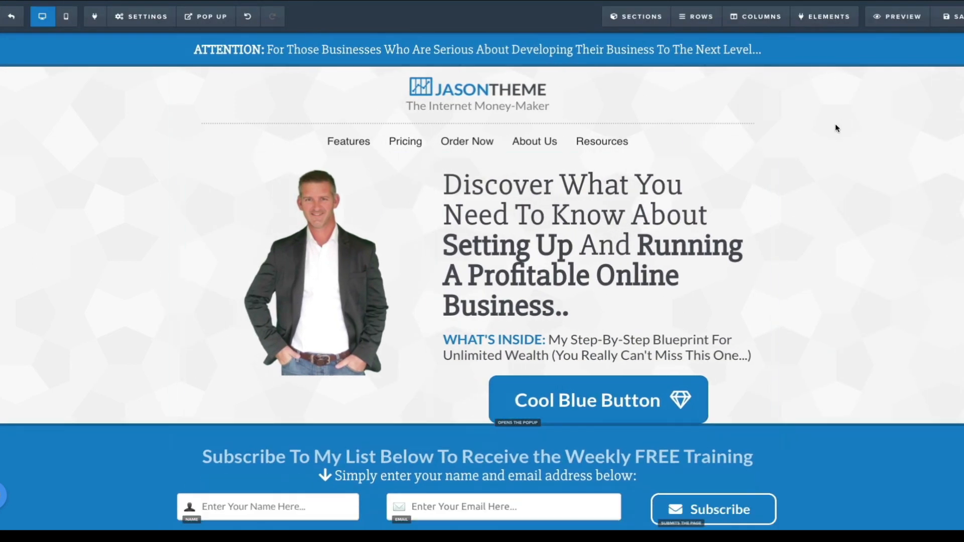
Step: Set the page background to the white-to-light-grey gradient from the background gallery, and save the page for preview
{"action": "left_click", "coordinate": [141, 16]}
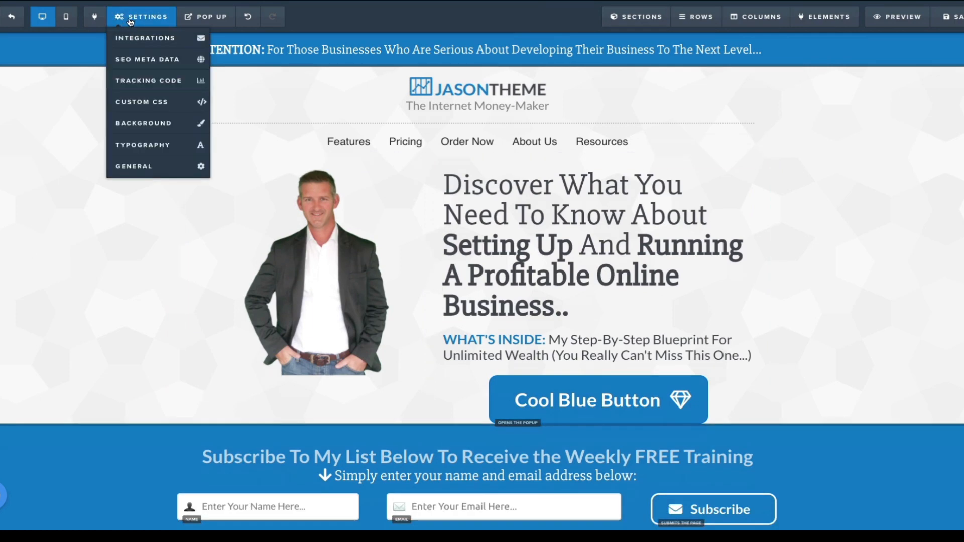
{"action": "left_click", "coordinate": [144, 123]}
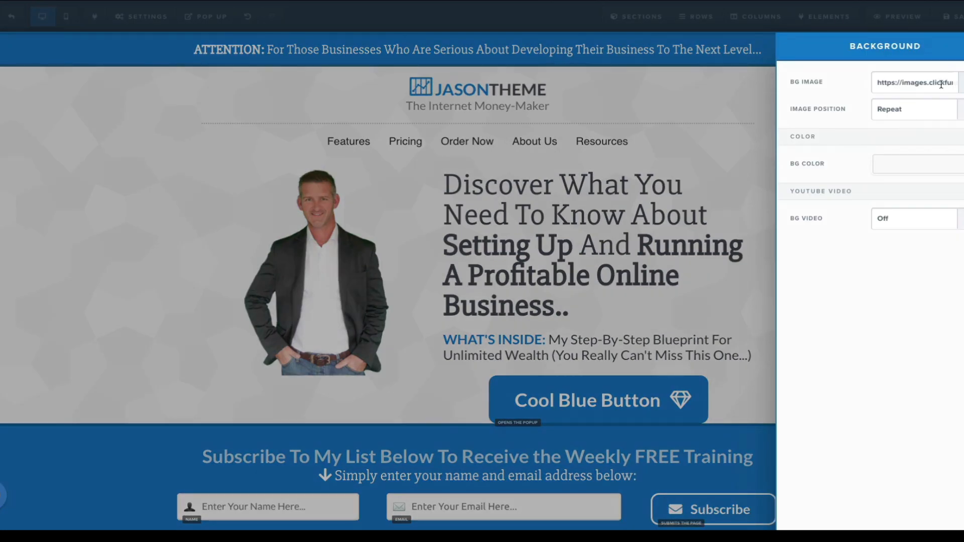
{"action": "left_click", "coordinate": [941, 83]}
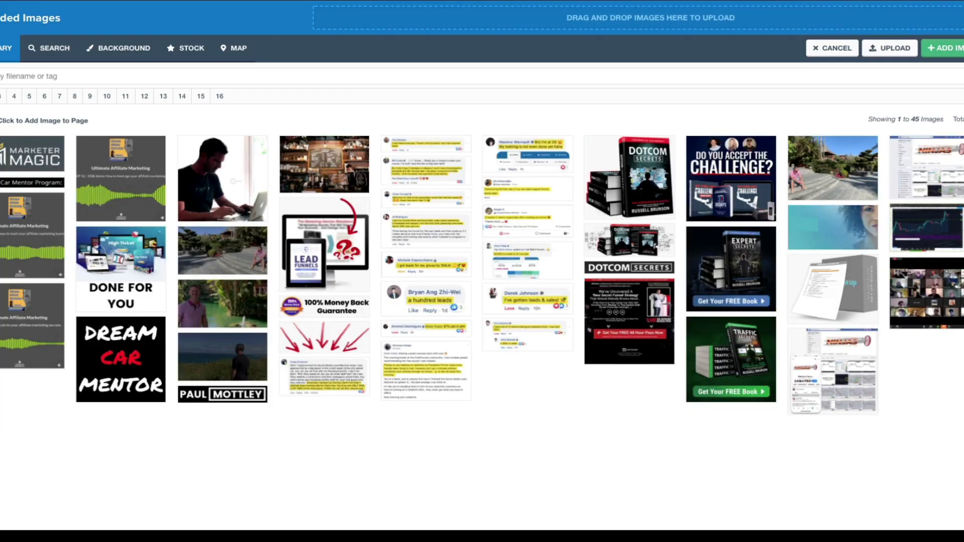
{"action": "left_click", "coordinate": [121, 48]}
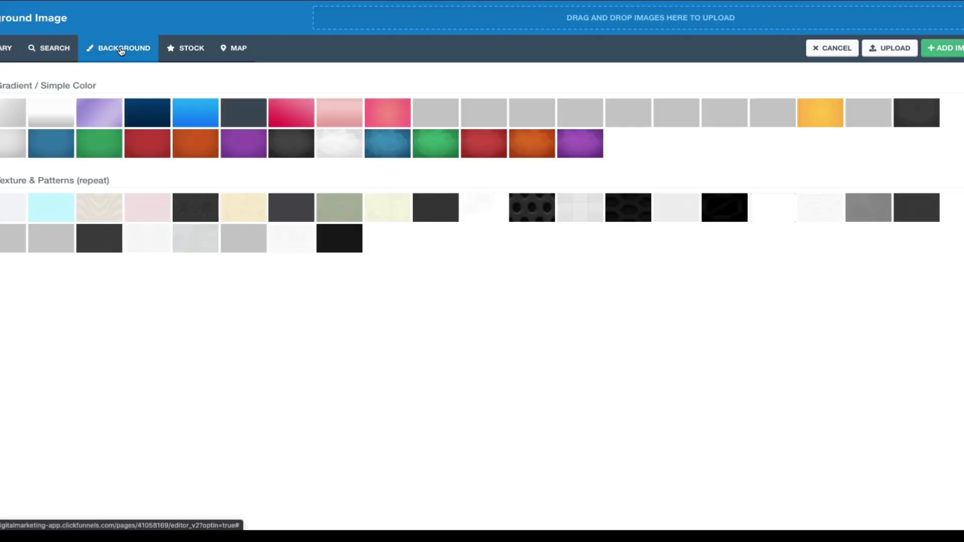
{"action": "left_click", "coordinate": [50, 118]}
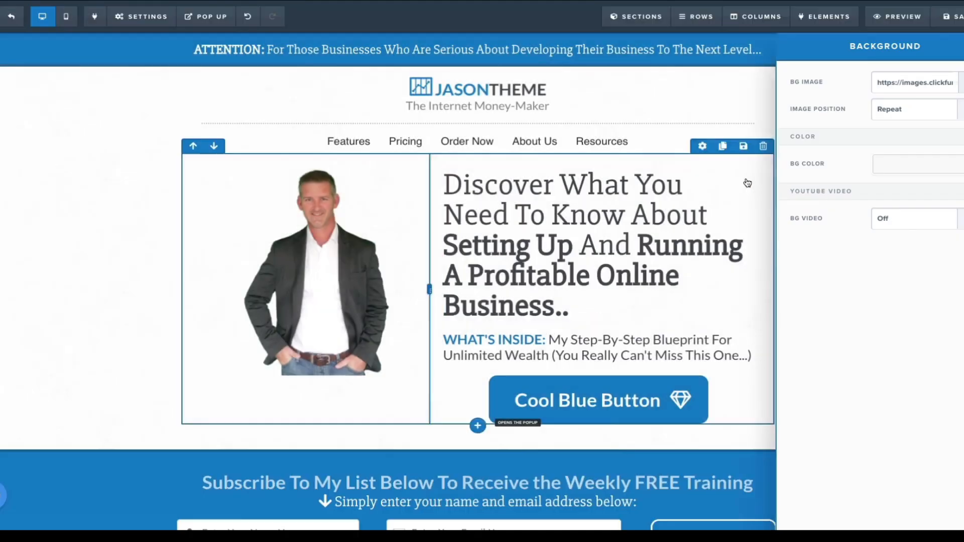
{"action": "left_click", "coordinate": [748, 183]}
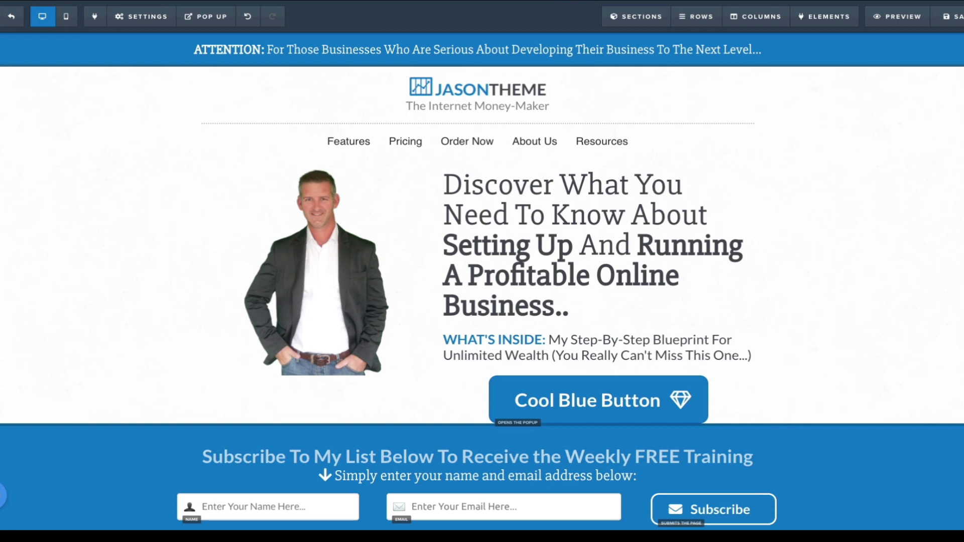
{"action": "left_click", "coordinate": [952, 20]}
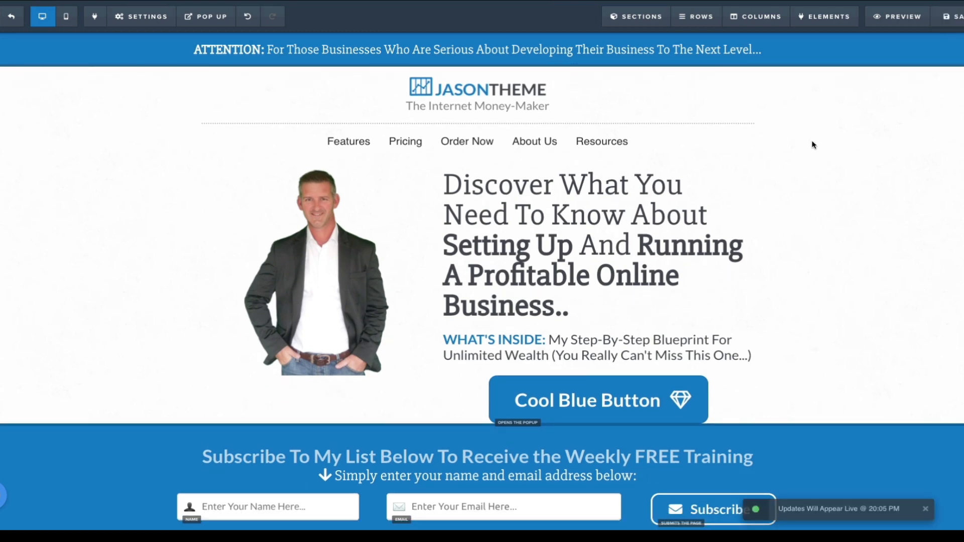
{"action": "left_click", "coordinate": [902, 24]}
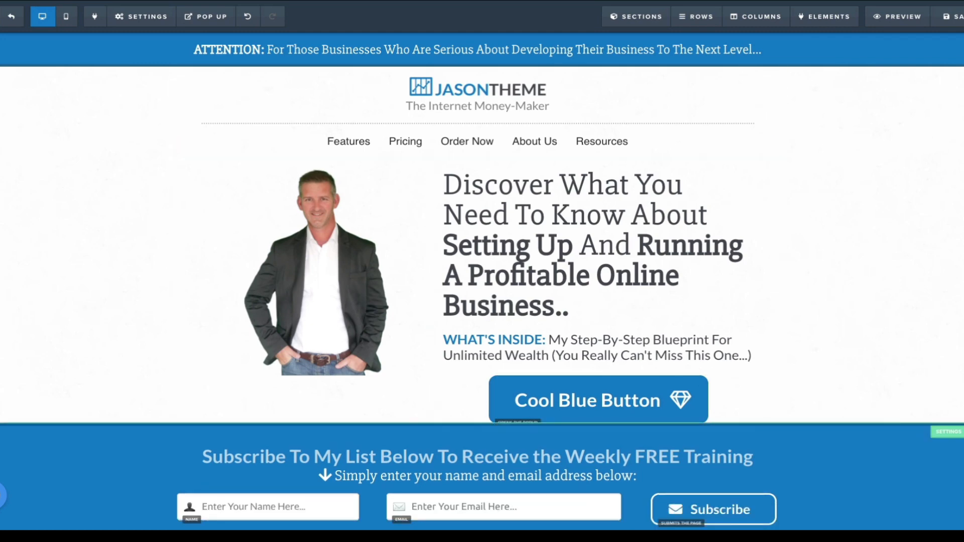
Step: Slightly increase the top margin of the blue Subscribe section
{"action": "left_click", "coordinate": [948, 432]}
{"action": "left_click_drag", "start_coordinate": [871, 100], "coordinate": [881, 103]}
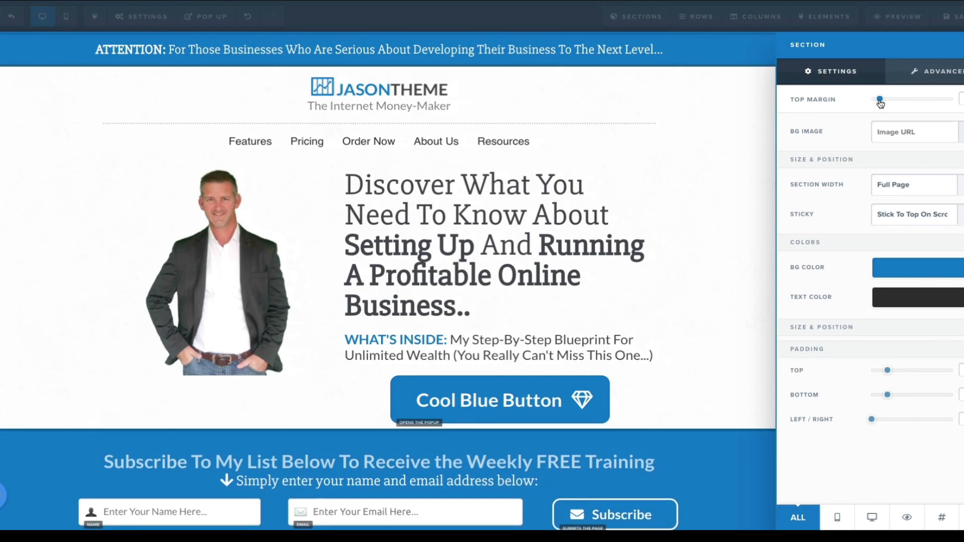
{"action": "left_click", "coordinate": [712, 263]}
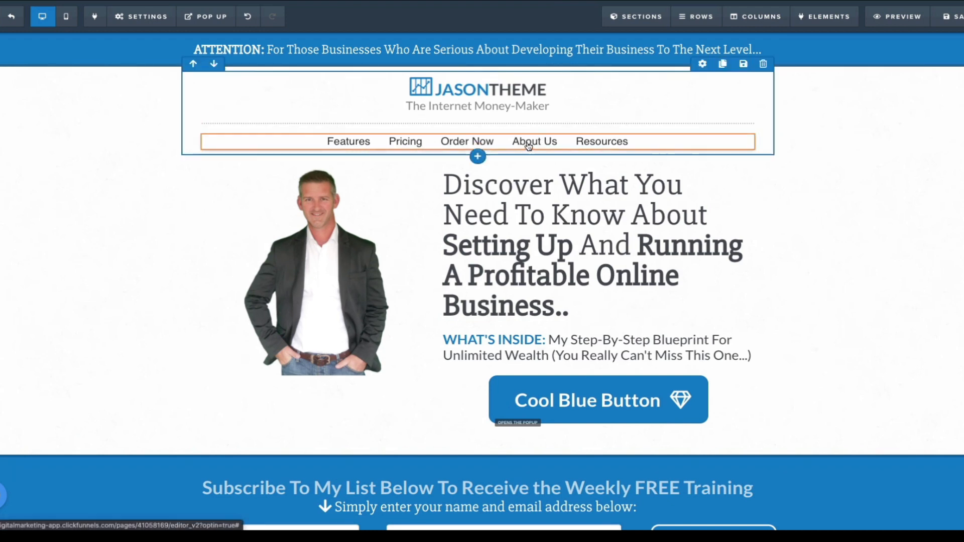
Step: Delete the navigation menu with the Features, Pricing, Order Now, About Us and Resources links from the header
{"action": "left_click", "coordinate": [548, 154]}
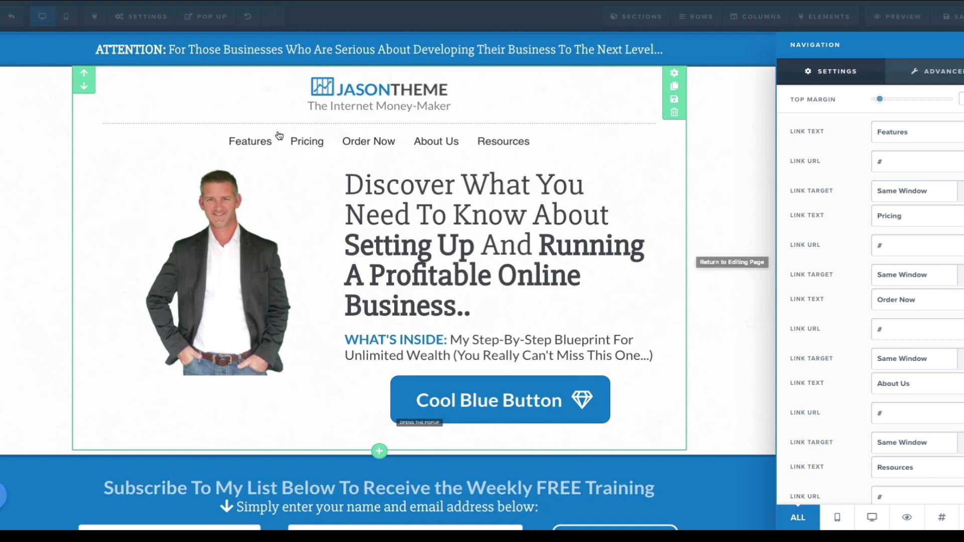
{"action": "left_click", "coordinate": [716, 202]}
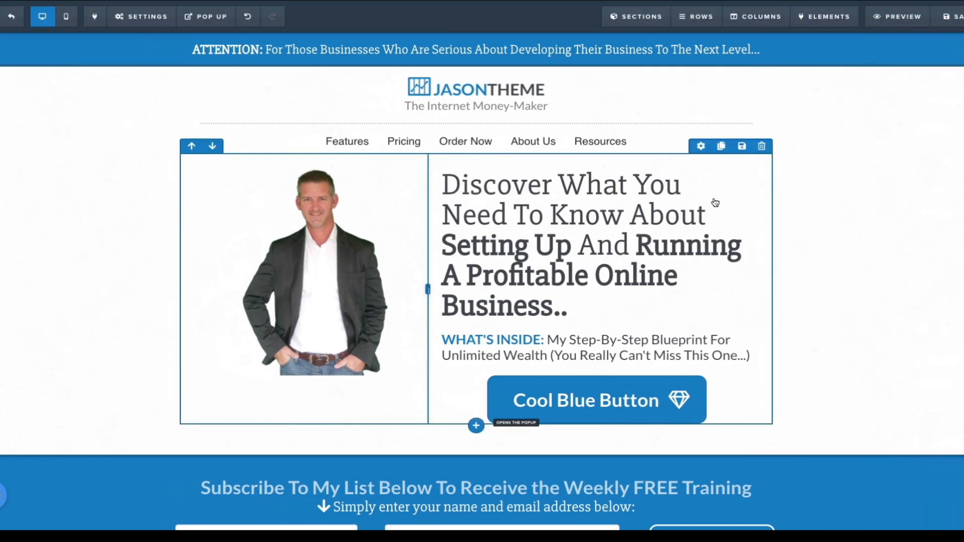
{"action": "left_click", "coordinate": [744, 129]}
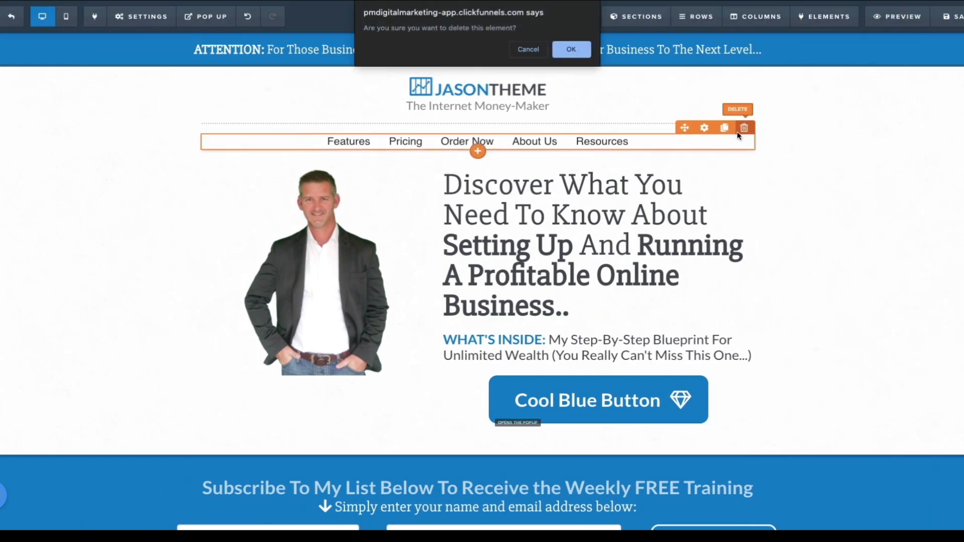
{"action": "left_click", "coordinate": [577, 56]}
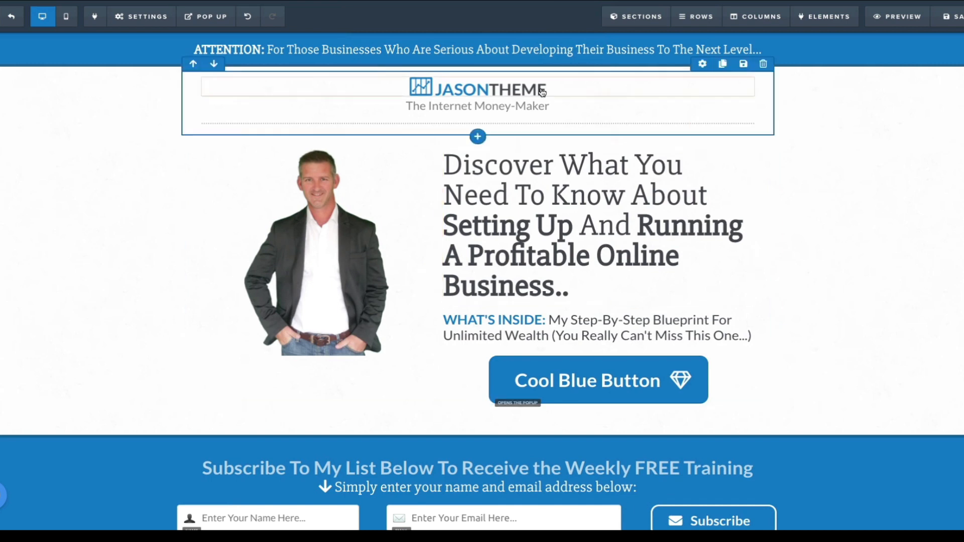
Step: Change the tagline under the logo to "The Local Business Guy"
{"action": "left_click", "coordinate": [553, 109]}
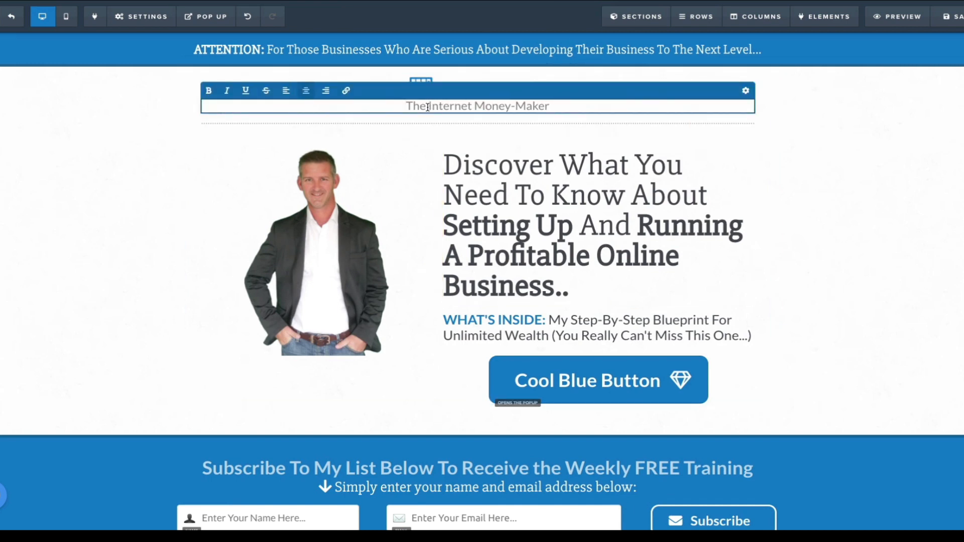
{"action": "left_click_drag", "start_coordinate": [428, 107], "coordinate": [553, 111]}
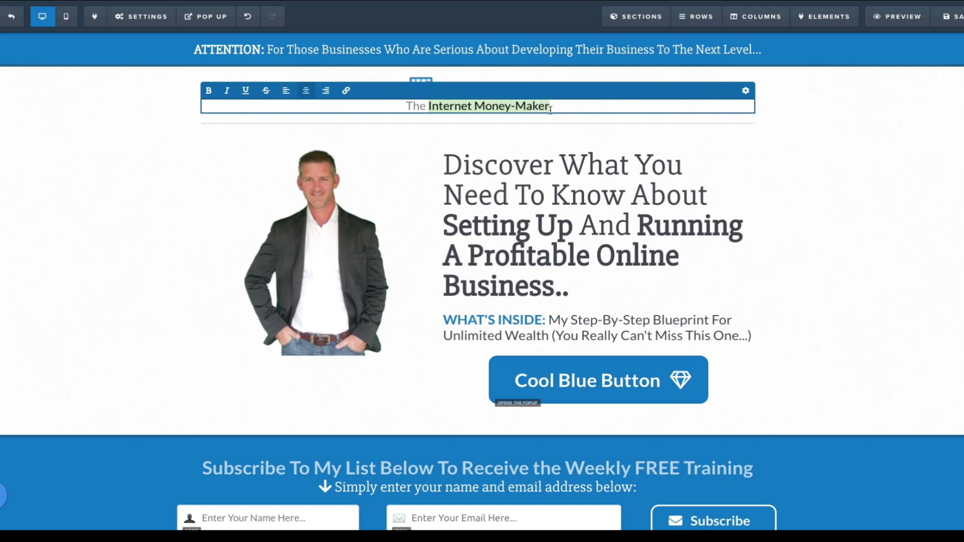
{"action": "type", "text": "L"}
{"action": "type", "text": "Business"}
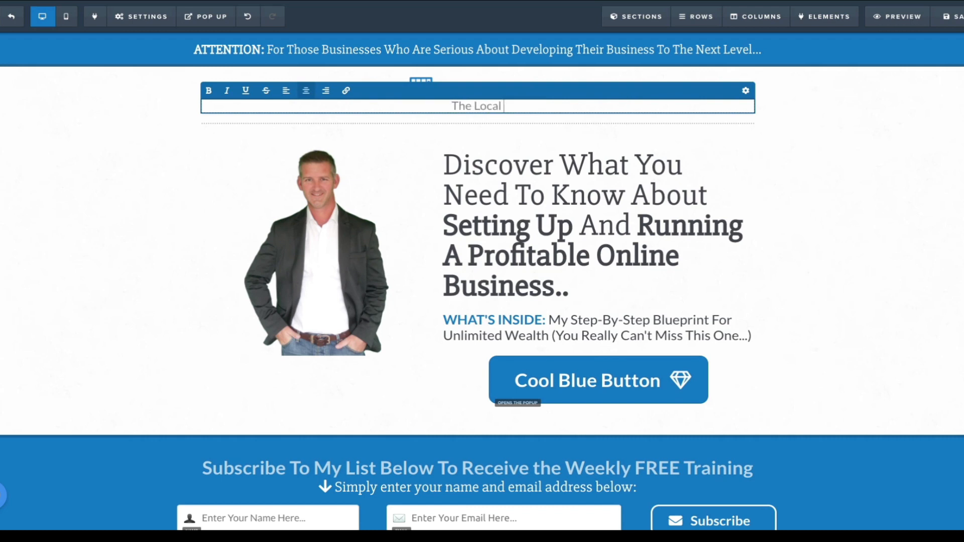
{"action": "type", "text": " Guy"}
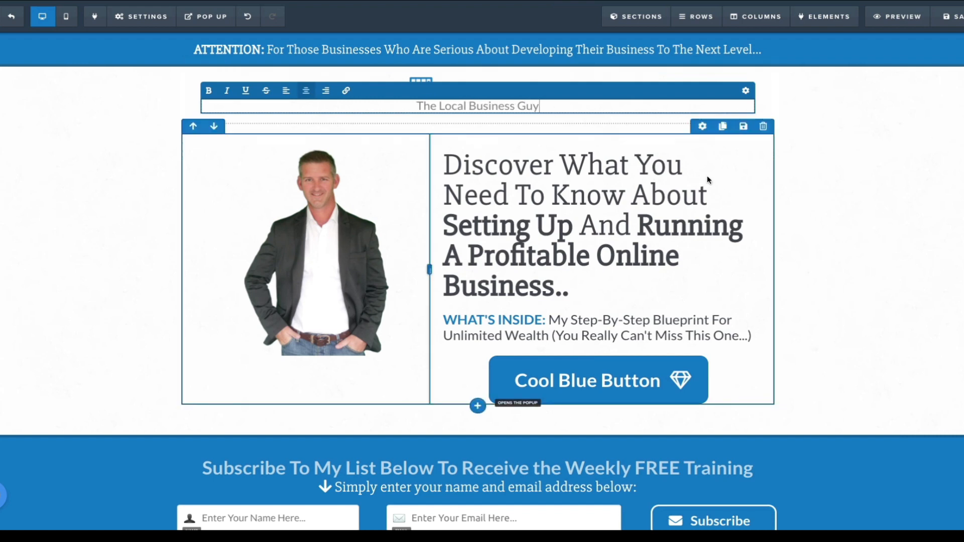
Step: Replace the header's JASONTHEME logo with the black-and-white personal name logo from the uploaded images library
{"action": "left_click", "coordinate": [804, 184]}
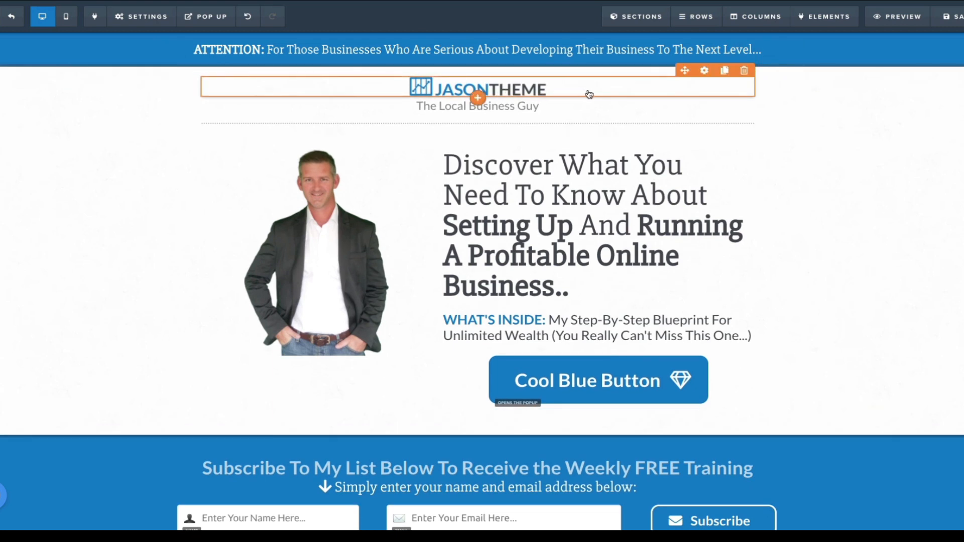
{"action": "left_click", "coordinate": [579, 94]}
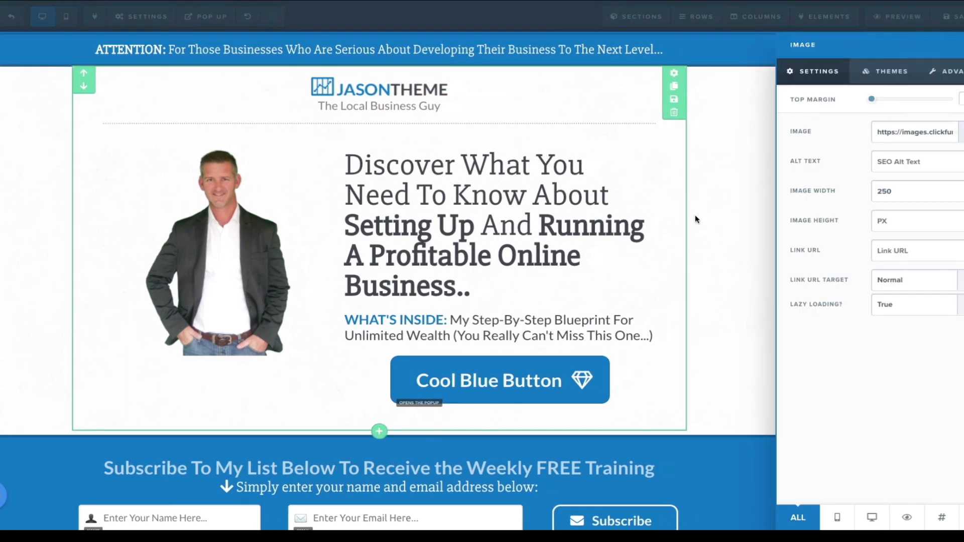
{"action": "left_click", "coordinate": [694, 219]}
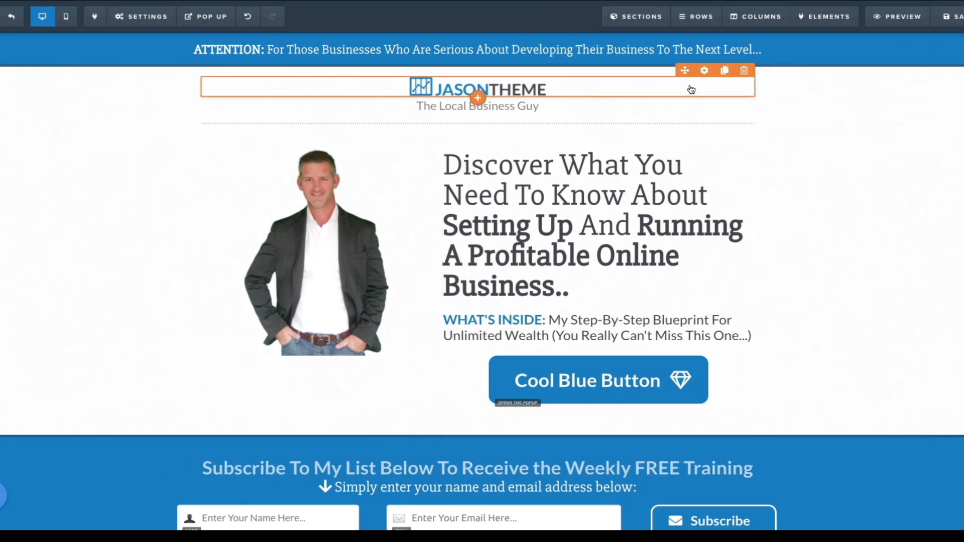
{"action": "left_click", "coordinate": [586, 91]}
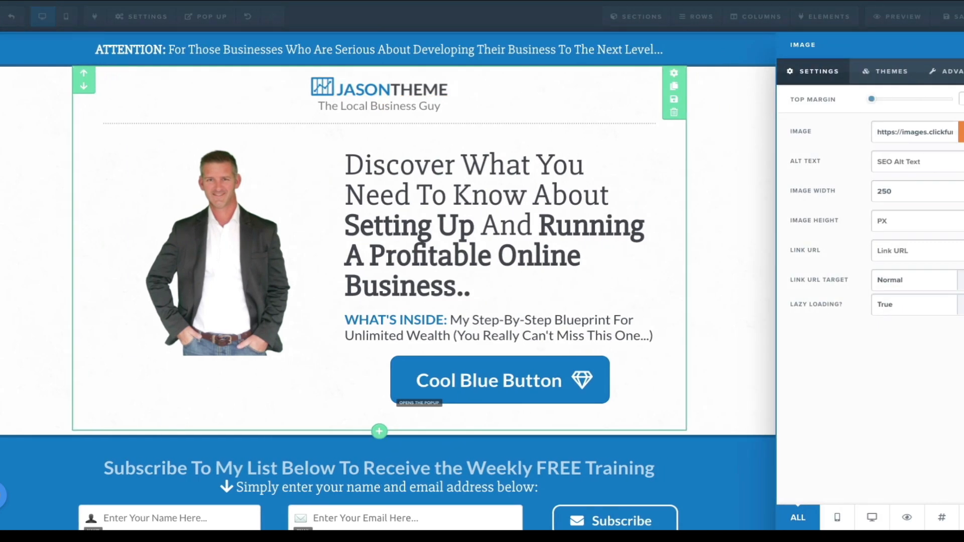
{"action": "left_click", "coordinate": [961, 132]}
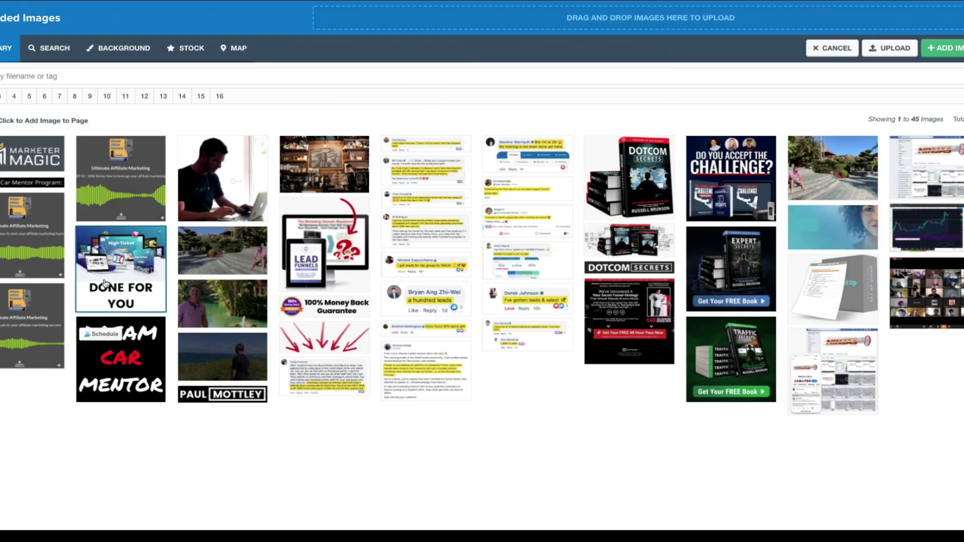
{"action": "left_click", "coordinate": [216, 400]}
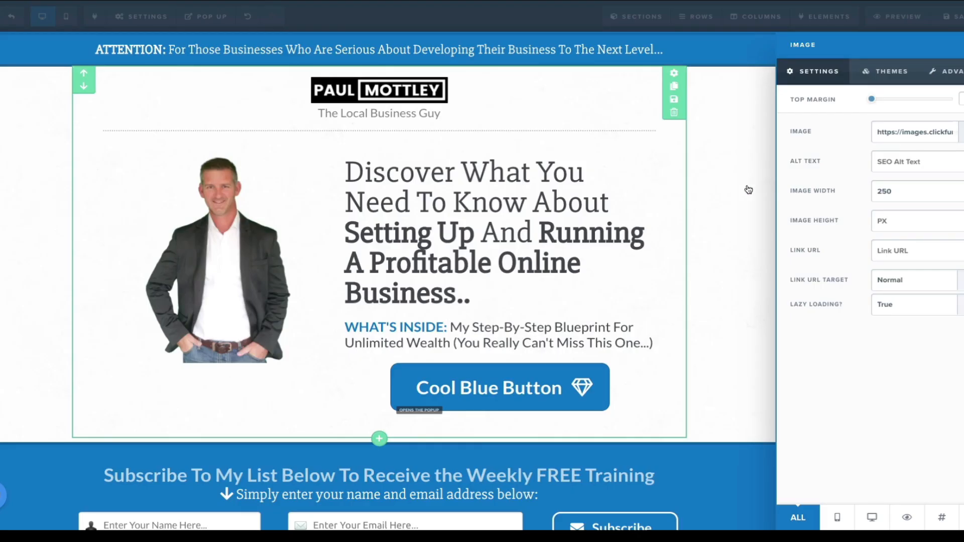
{"action": "left_click", "coordinate": [747, 189]}
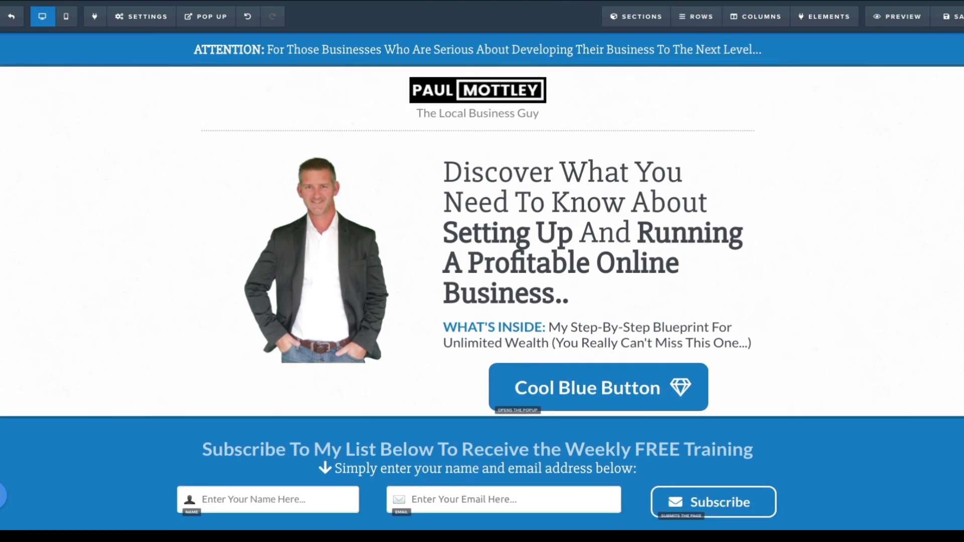
Step: Switch to Canva in a new browser tab and open the black personal name logo from the recent designs
{"action": "key", "text": "super+t"}
{"action": "left_click", "coordinate": [450, 1]}
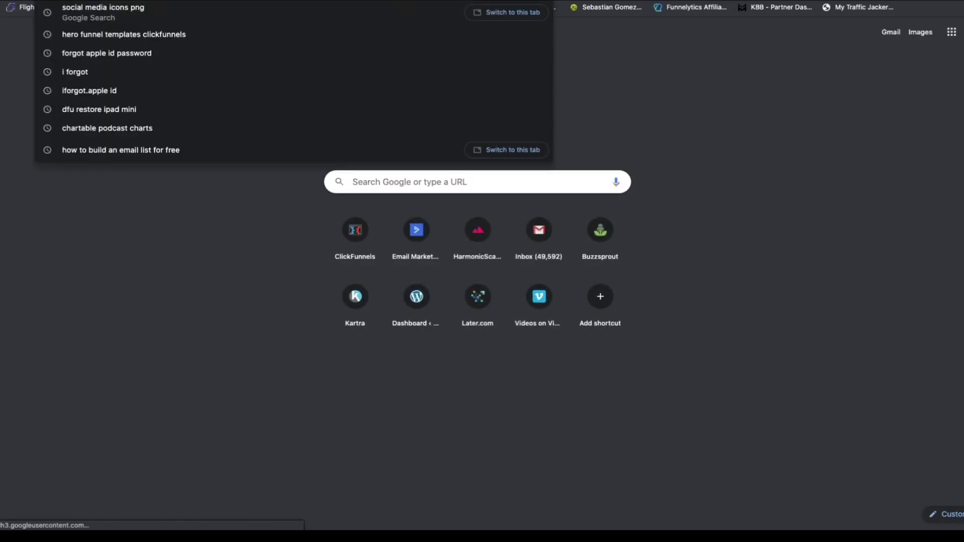
{"action": "type", "text": "canva"}
{"action": "key", "text": "Return"}
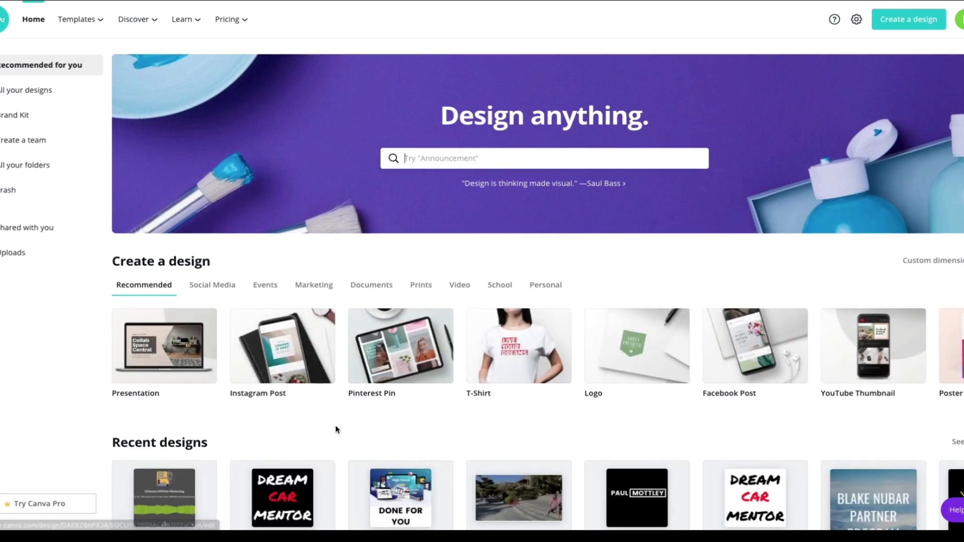
{"action": "scroll", "coordinate": [336, 428], "scroll_direction": "down", "scroll_amount": 2}
{"action": "left_click", "coordinate": [652, 418]}
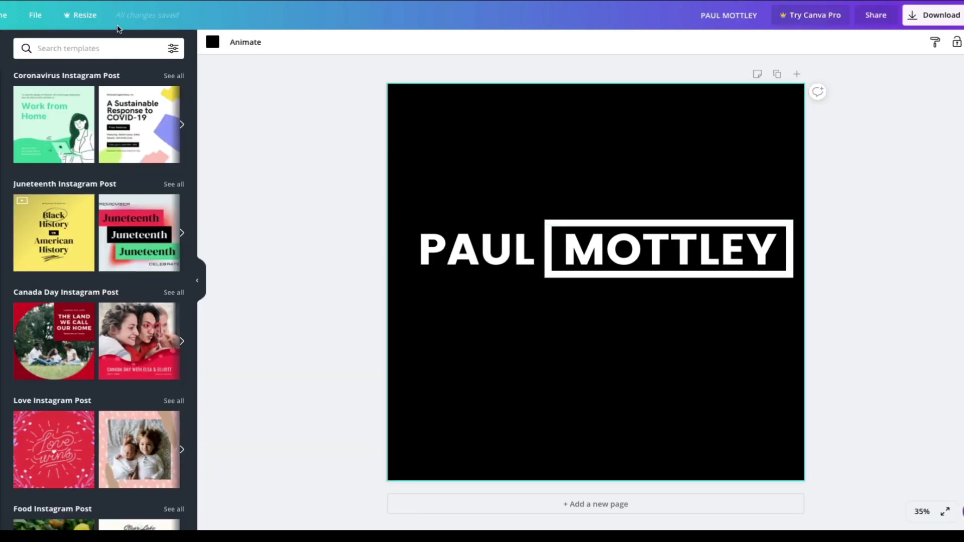
Step: Try the teal brand colour and light red as the logo's background, and set it back to black
{"action": "left_click", "coordinate": [213, 42]}
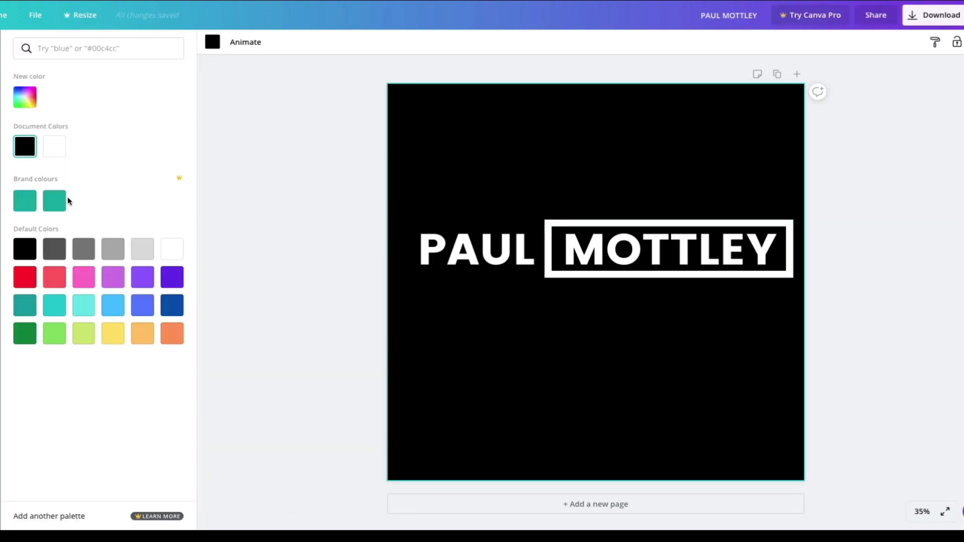
{"action": "left_click", "coordinate": [55, 202]}
{"action": "left_click", "coordinate": [209, 45]}
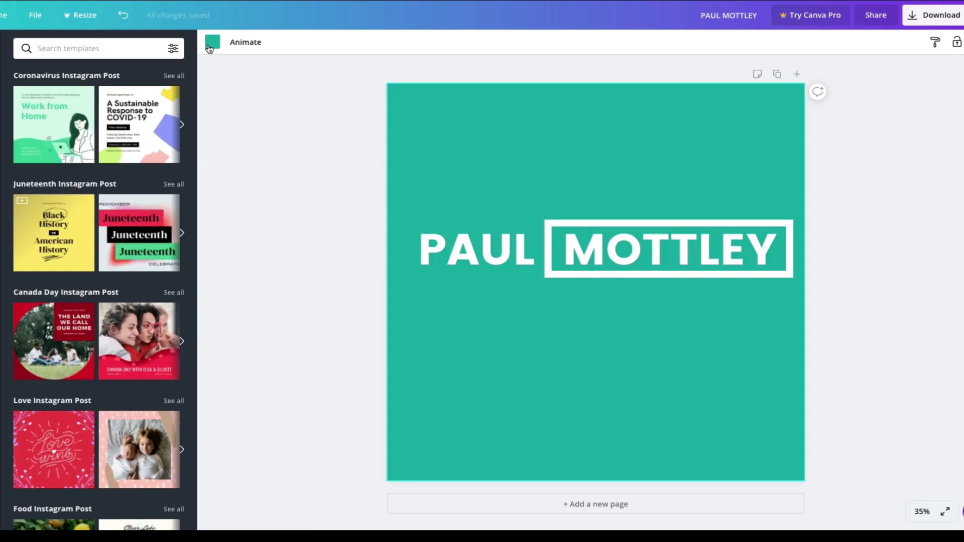
{"action": "left_click", "coordinate": [213, 45]}
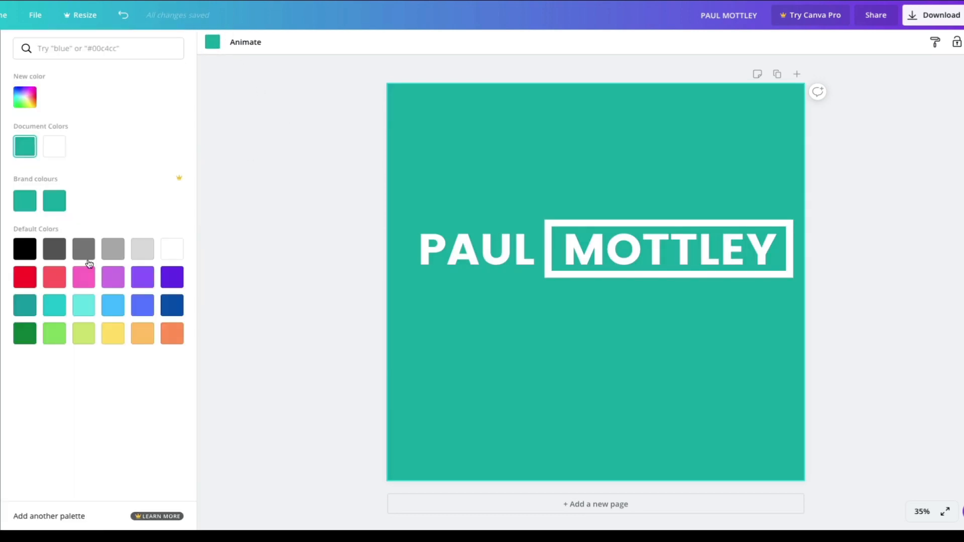
{"action": "left_click", "coordinate": [57, 277]}
{"action": "left_click", "coordinate": [209, 45]}
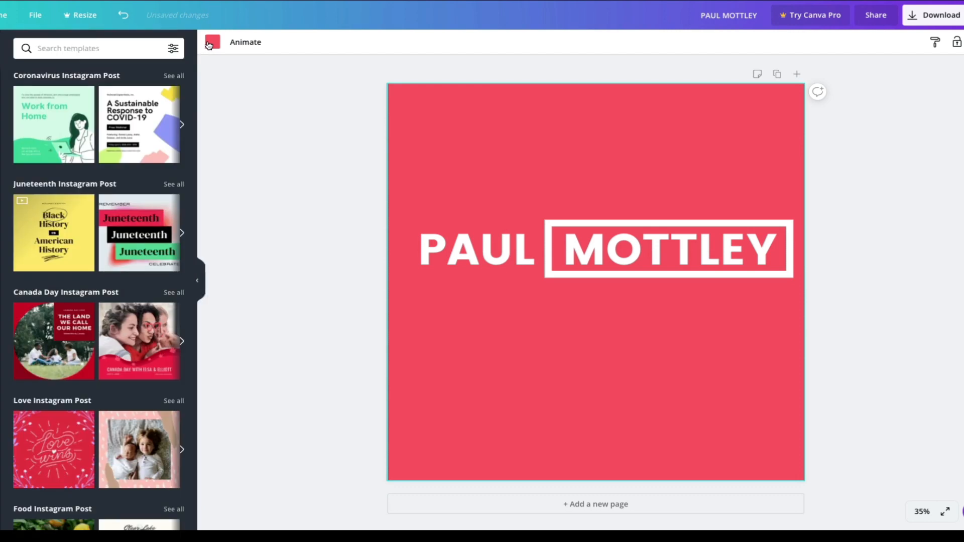
{"action": "left_click", "coordinate": [215, 44]}
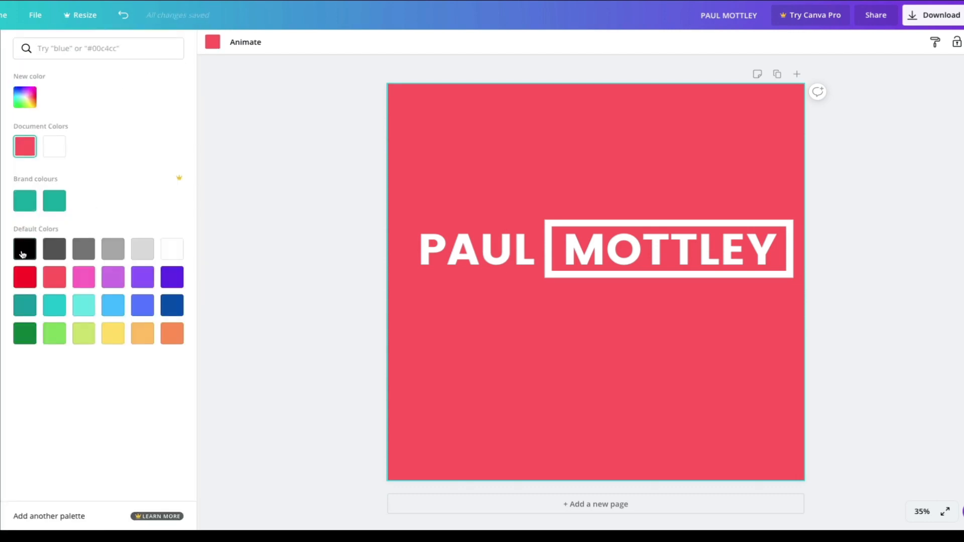
{"action": "left_click", "coordinate": [28, 256]}
{"action": "left_click", "coordinate": [286, 184]}
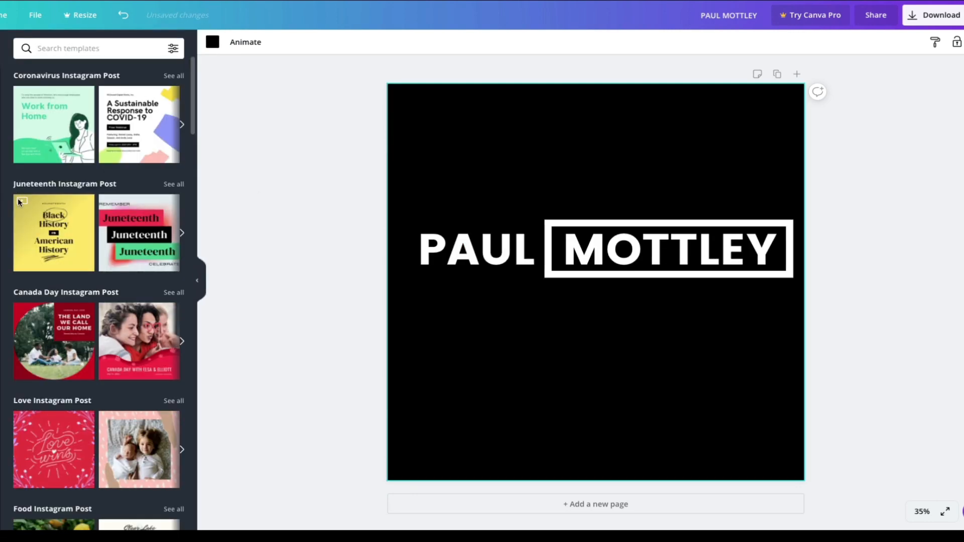
Step: Add a square outline below the logo text, flatten it to a height of about 291, and colour it white
{"action": "left_click", "coordinate": [414, 253]}
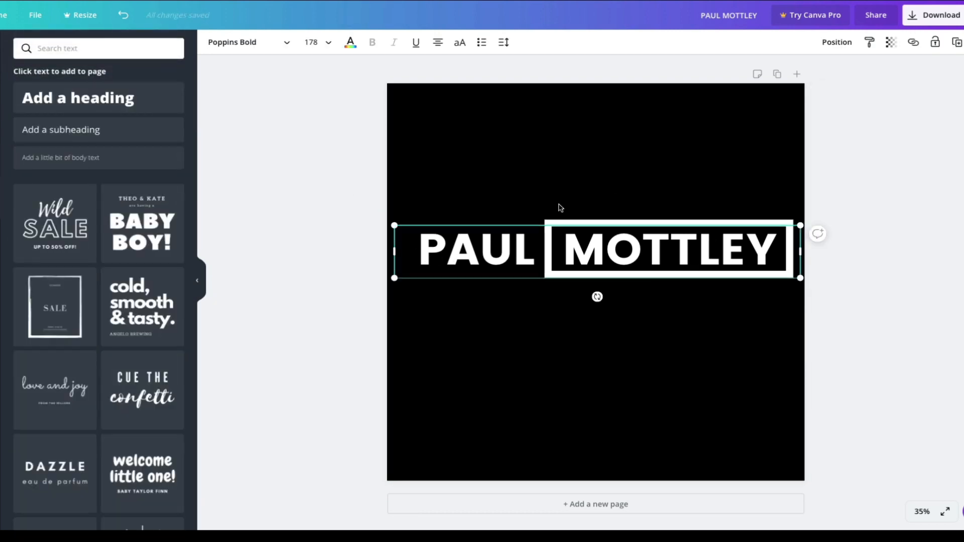
{"action": "left_click", "coordinate": [348, 172]}
{"action": "left_click", "coordinate": [607, 226]}
{"action": "left_click", "coordinate": [0, 160]}
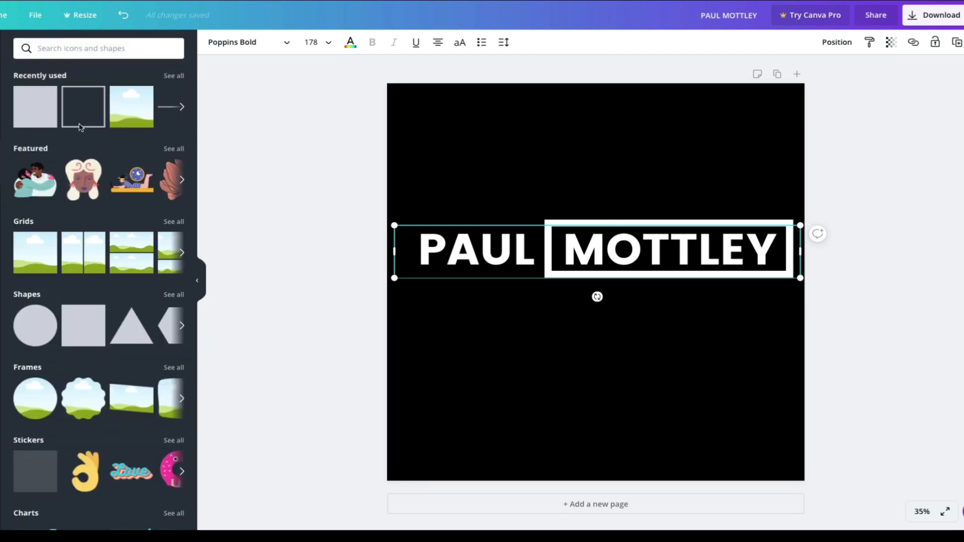
{"action": "left_click", "coordinate": [79, 107]}
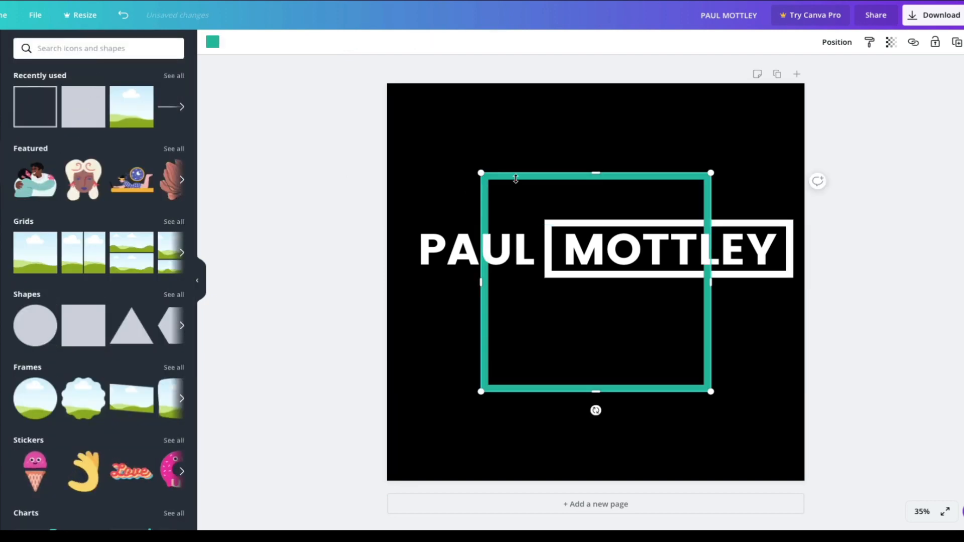
{"action": "left_click_drag", "start_coordinate": [596, 172], "coordinate": [601, 338]}
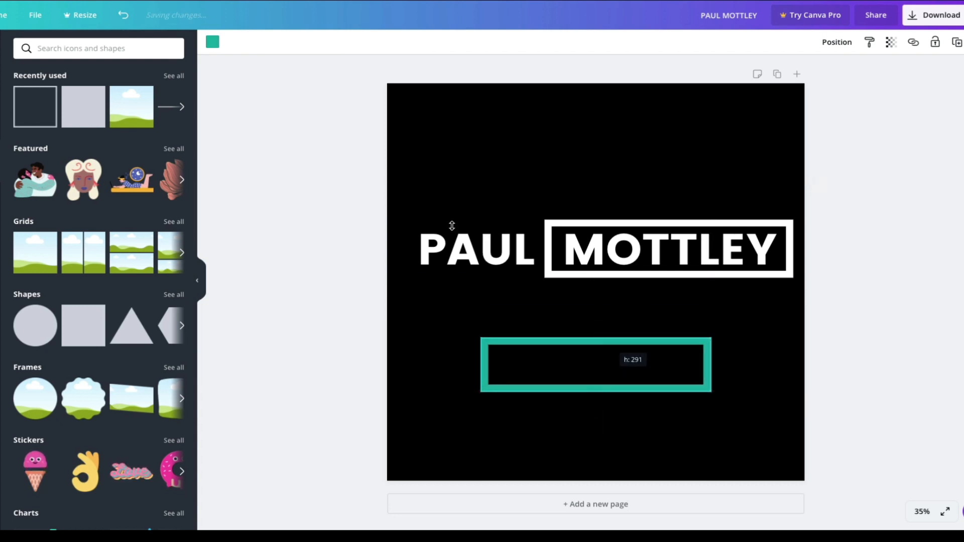
{"action": "left_click", "coordinate": [213, 42]}
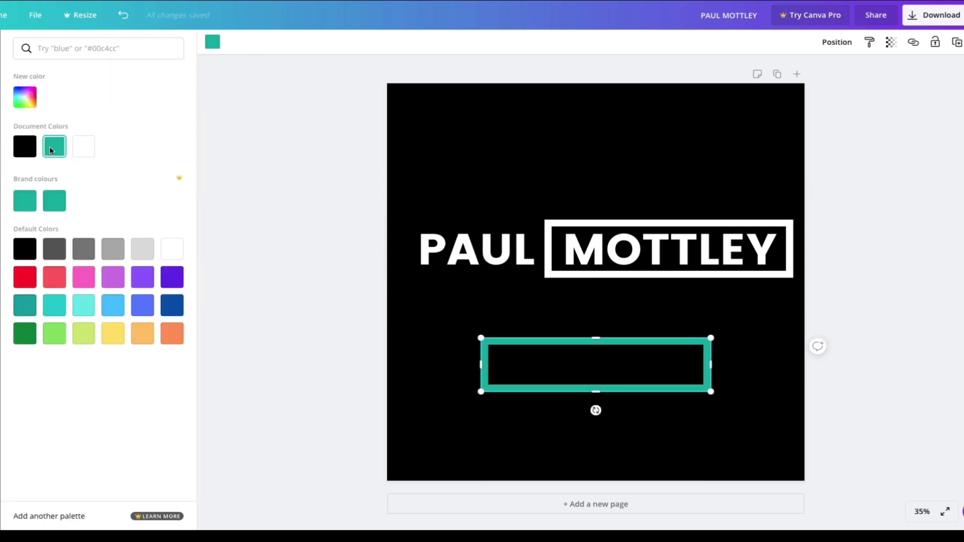
{"action": "left_click", "coordinate": [85, 155]}
{"action": "left_click", "coordinate": [442, 367]}
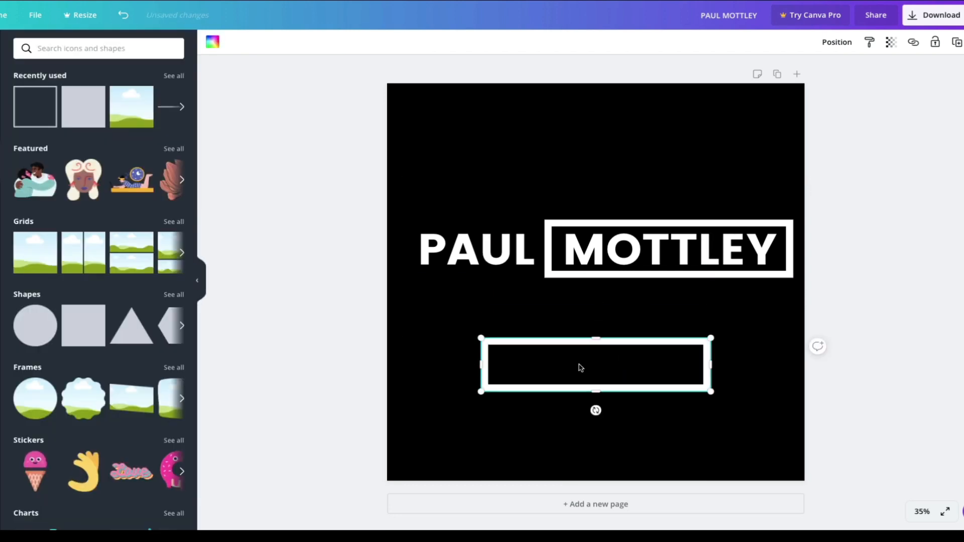
Step: Delete the white rectangular outline below the logo text
{"action": "left_click", "coordinate": [688, 437]}
{"action": "left_click_drag", "start_coordinate": [643, 359], "coordinate": [579, 364]}
{"action": "key", "text": "Delete"}
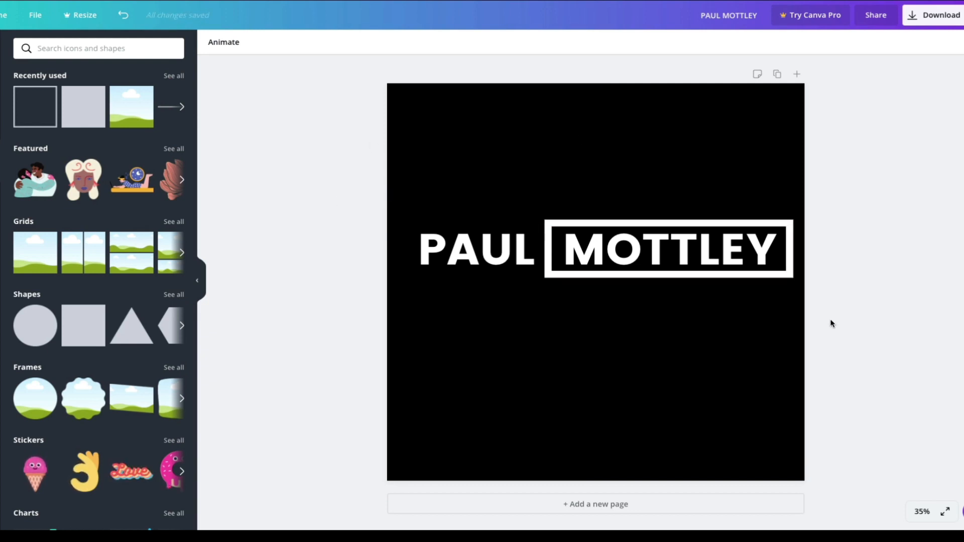
Step: Capture a screenshot of only the logo text and its frame on the black background
{"action": "key", "text": "shift+super+4"}
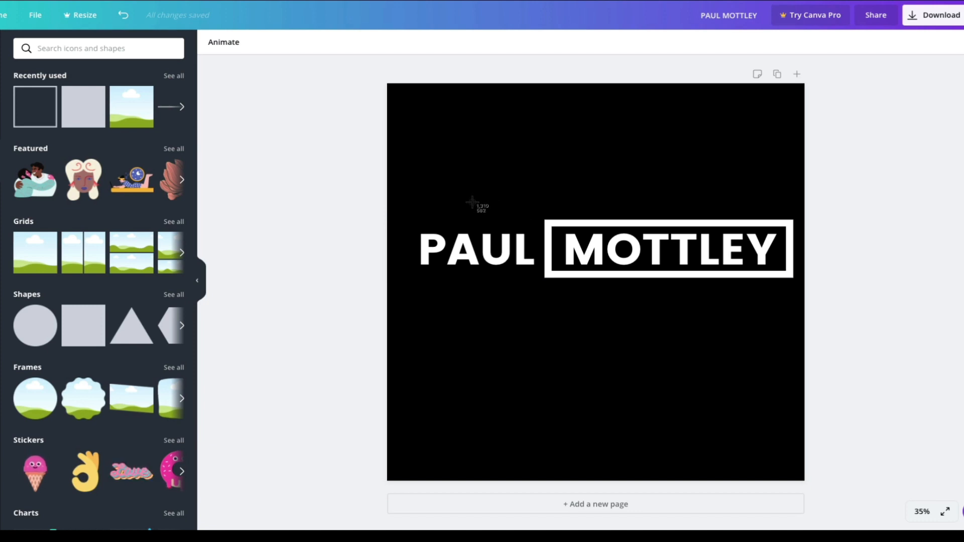
{"action": "left_click_drag", "start_coordinate": [397, 206], "coordinate": [800, 296]}
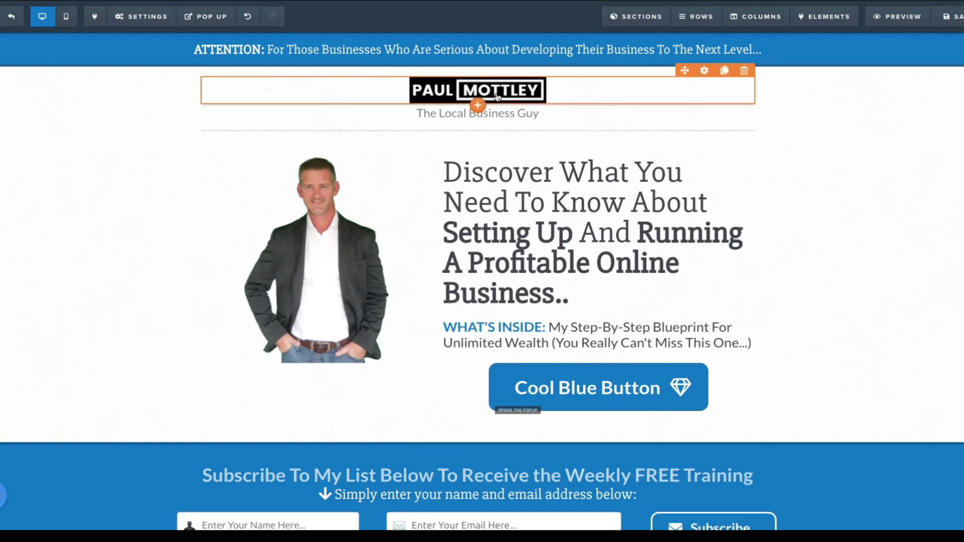
{"action": "left_click", "coordinate": [570, 100]}
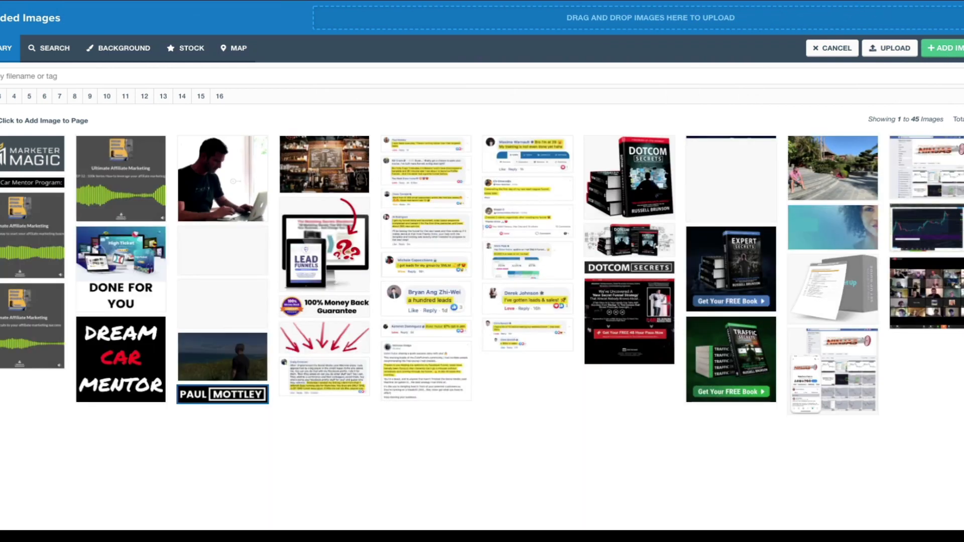
{"action": "left_click", "coordinate": [837, 48]}
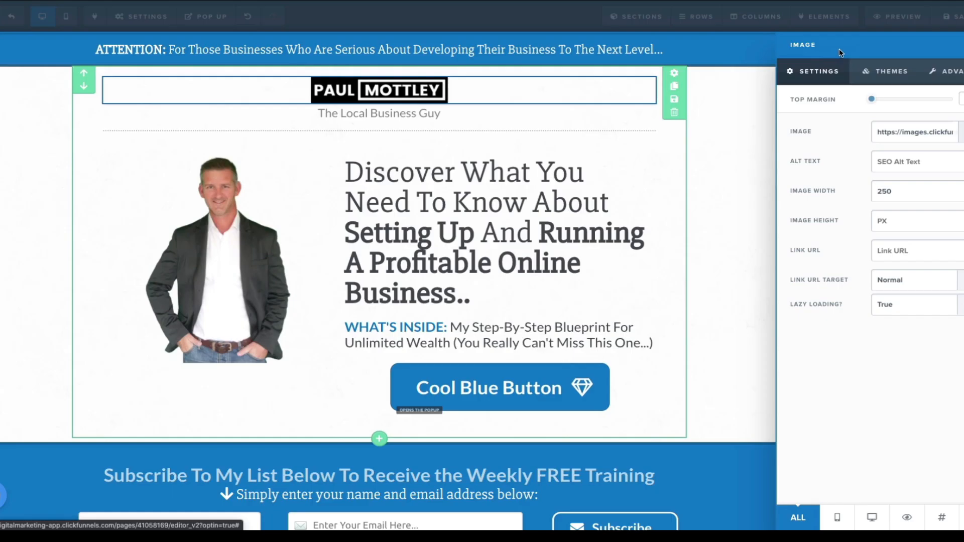
{"action": "left_click", "coordinate": [723, 244]}
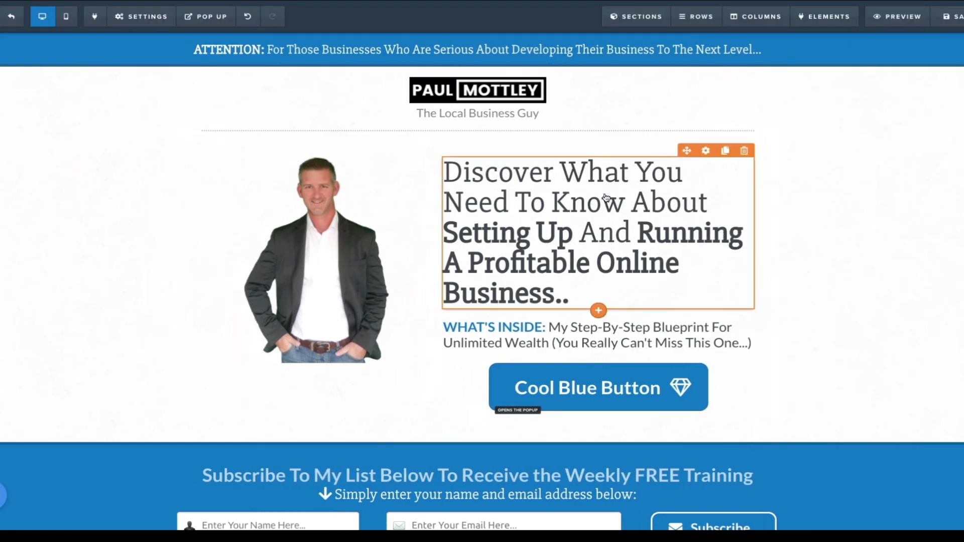
Step: Replace the first two lines of the main headline with "Let Me Help You Succeed Online With Your Business"
{"action": "left_click", "coordinate": [566, 180]}
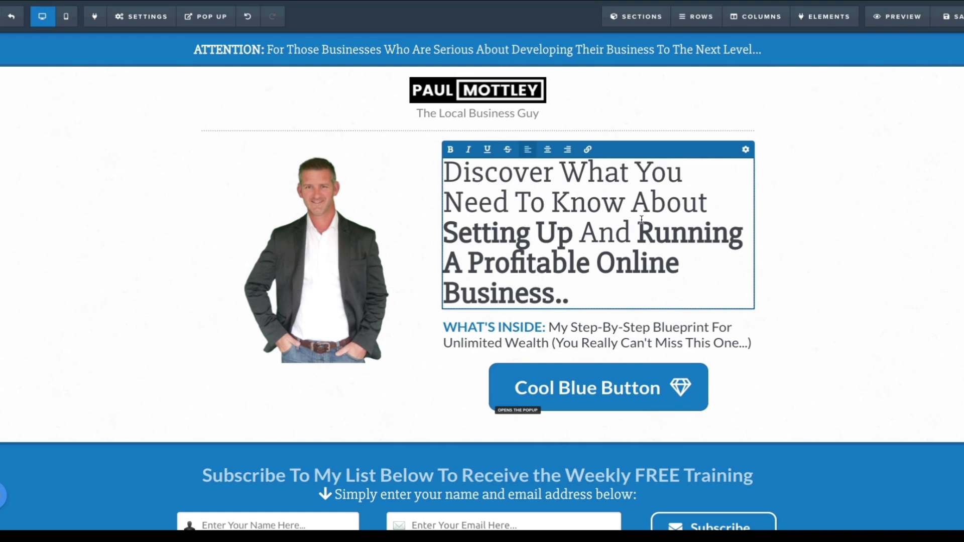
{"action": "left_click_drag", "start_coordinate": [721, 208], "coordinate": [449, 176]}
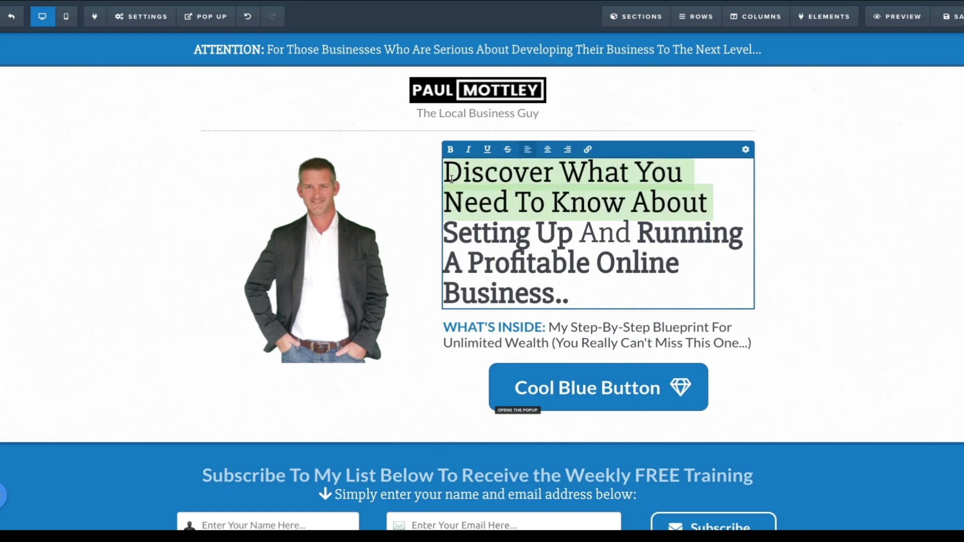
{"action": "type", "text": "Let "}
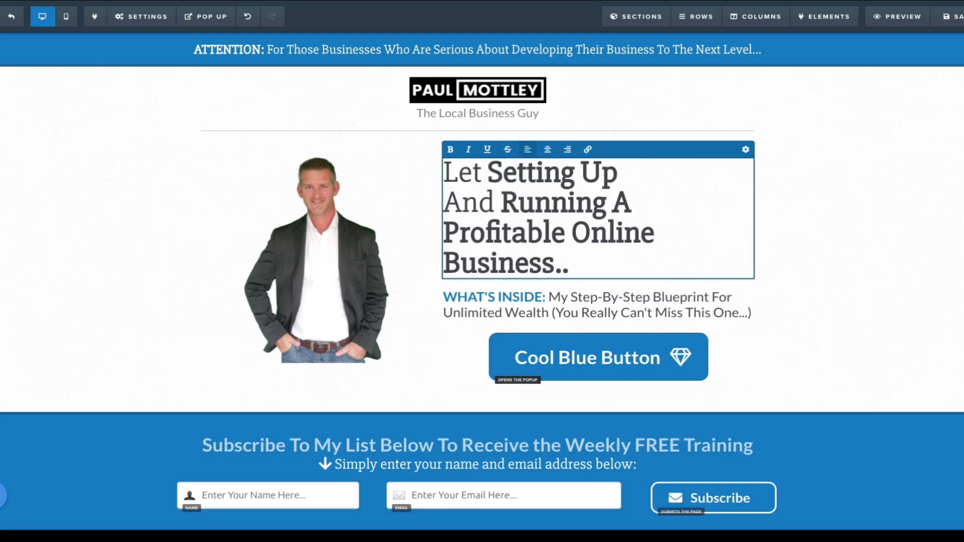
{"action": "type", "text": "Me"}
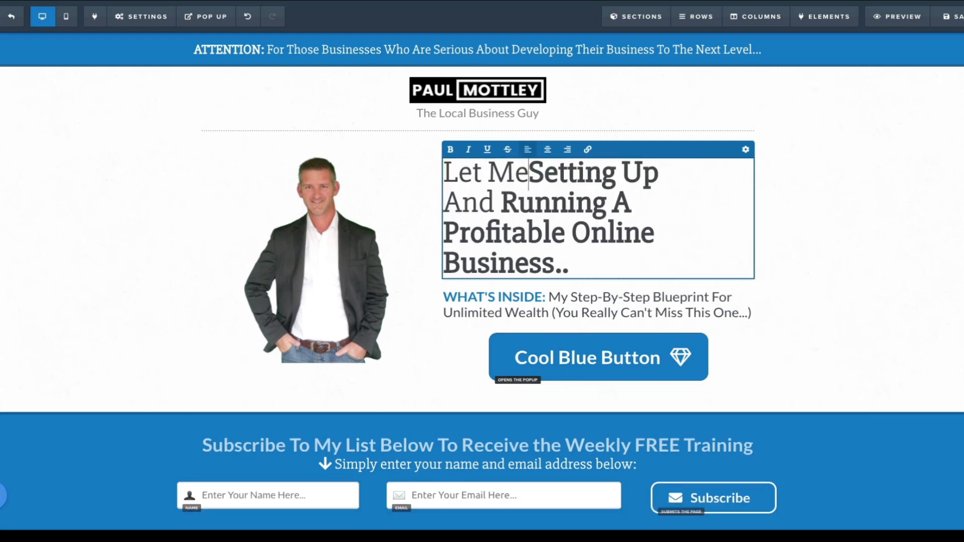
{"action": "type", "text": " Help You"}
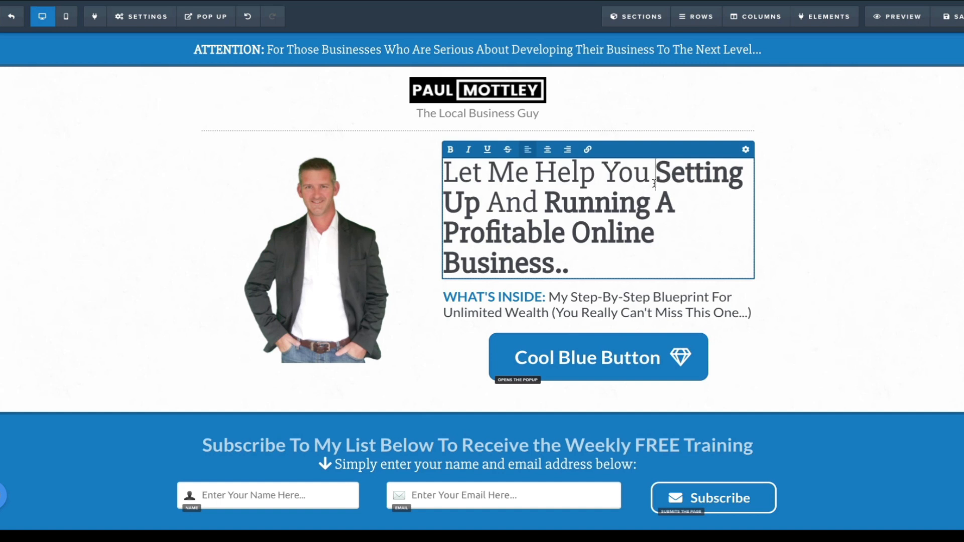
{"action": "type", "text": "Succes"}
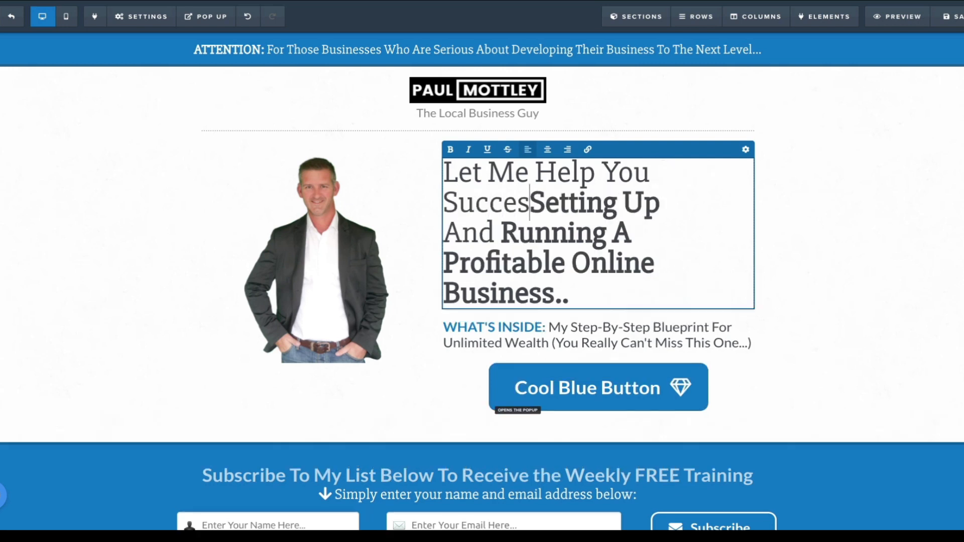
{"action": "type", "text": "ed "}
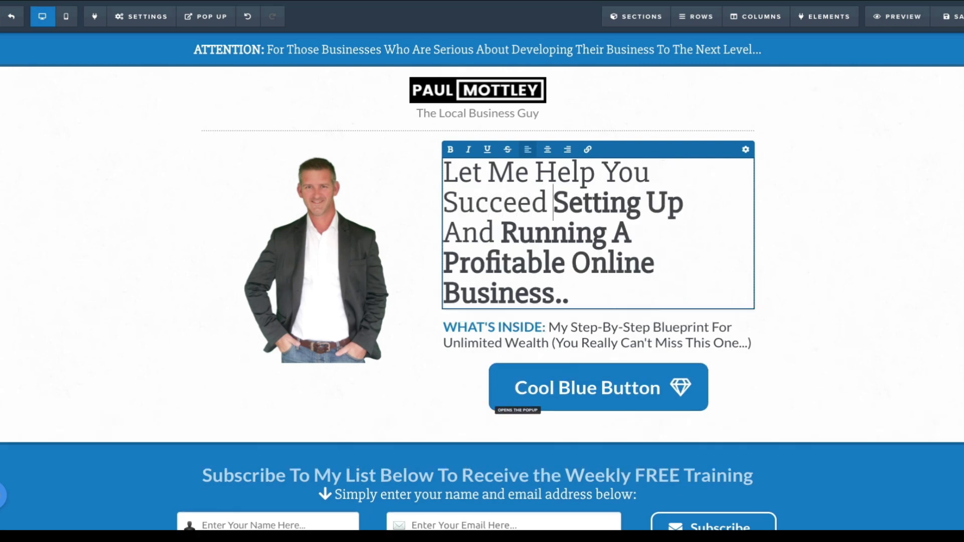
{"action": "type", "text": "Online"}
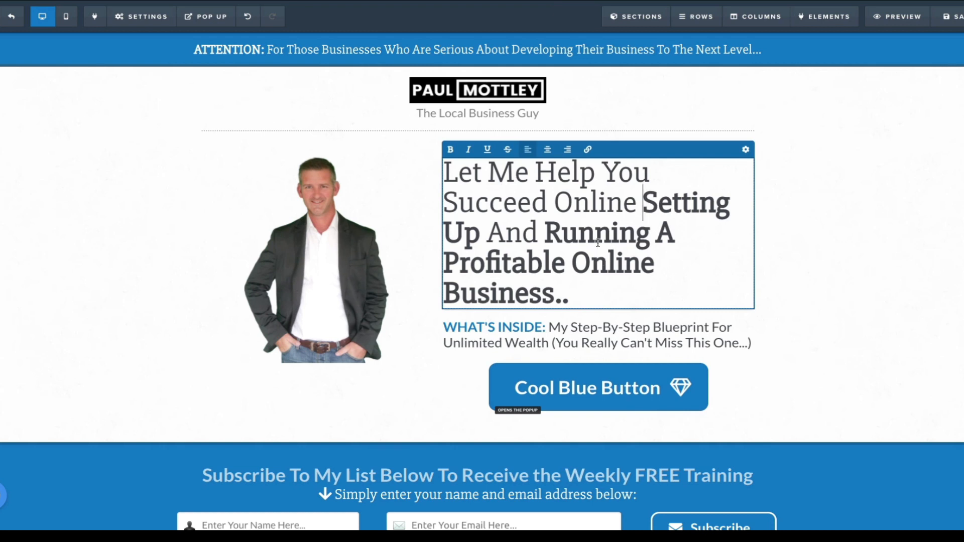
{"action": "type", "text": " With Your "}
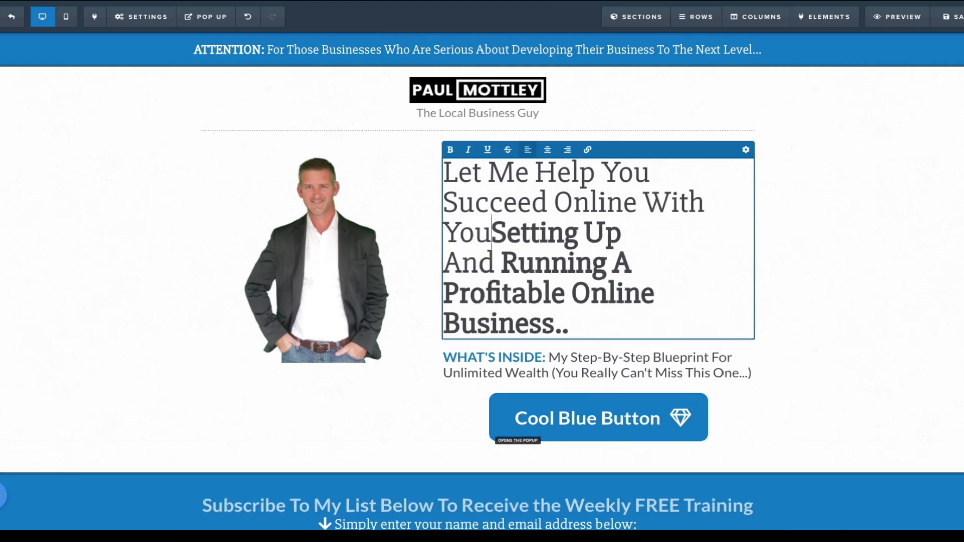
{"action": "type", "text": "Business"}
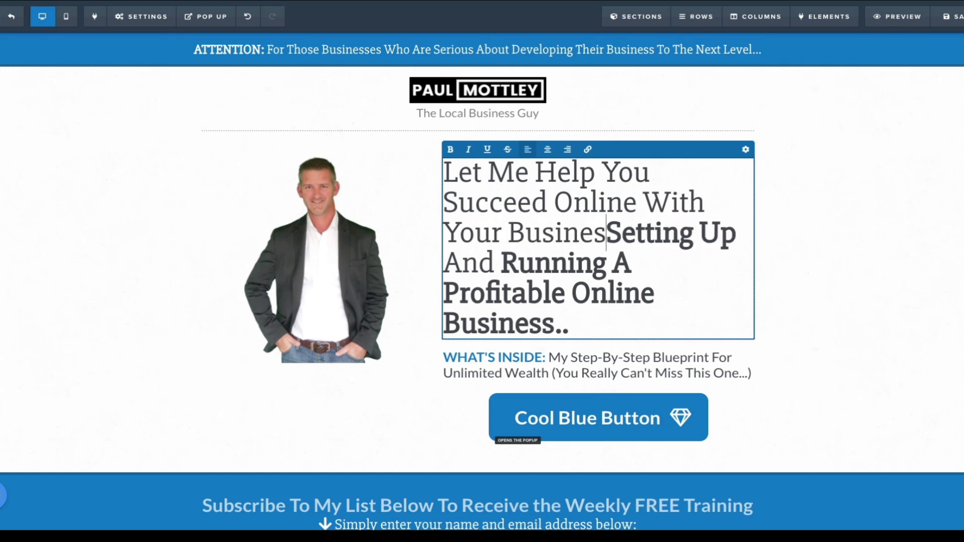
Step: Delete the leftover template wording after "Your Business" in the main headline and end it with ".."
{"action": "left_click_drag", "start_coordinate": [626, 231], "coordinate": [625, 321]}
{"action": "key", "text": "BackSpace"}
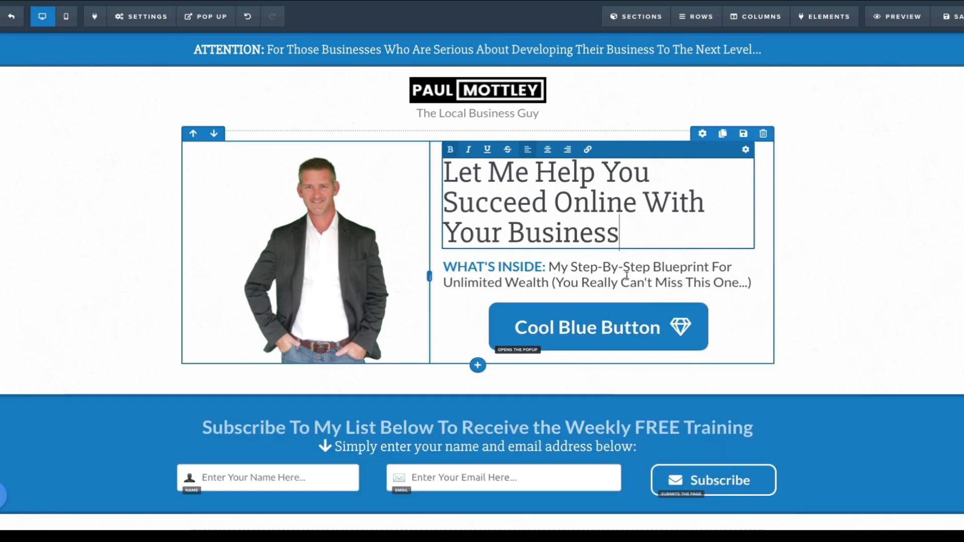
{"action": "type", "text": ".."}
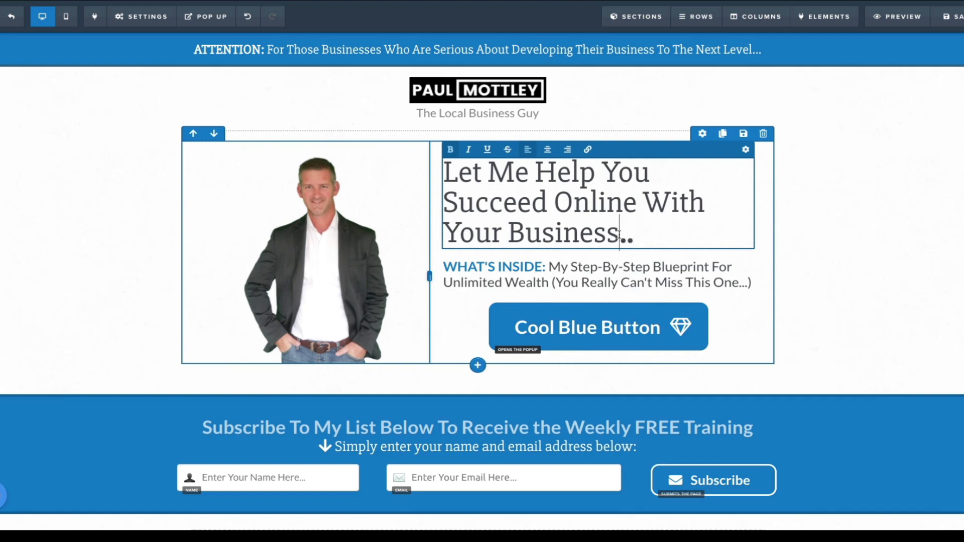
Step: Make "Your Business" bold in the main headline and insert "Local" before "Business"
{"action": "mouse_move", "coordinate": [618, 238]}
{"action": "left_mouse_down"}
{"action": "mouse_move", "coordinate": [444, 234]}
{"action": "mouse_move", "coordinate": [616, 232]}
{"action": "left_mouse_up"}
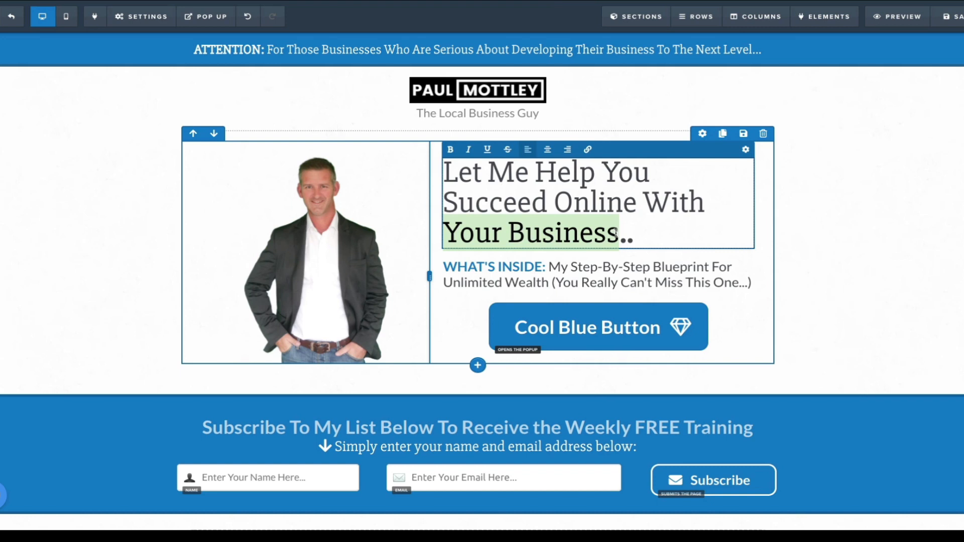
{"action": "left_click", "coordinate": [450, 149]}
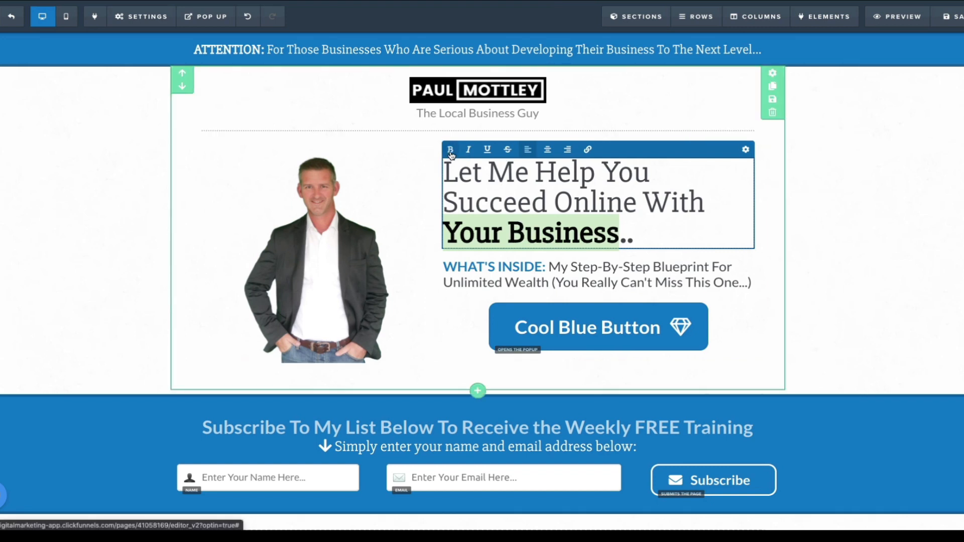
{"action": "left_click", "coordinate": [845, 305]}
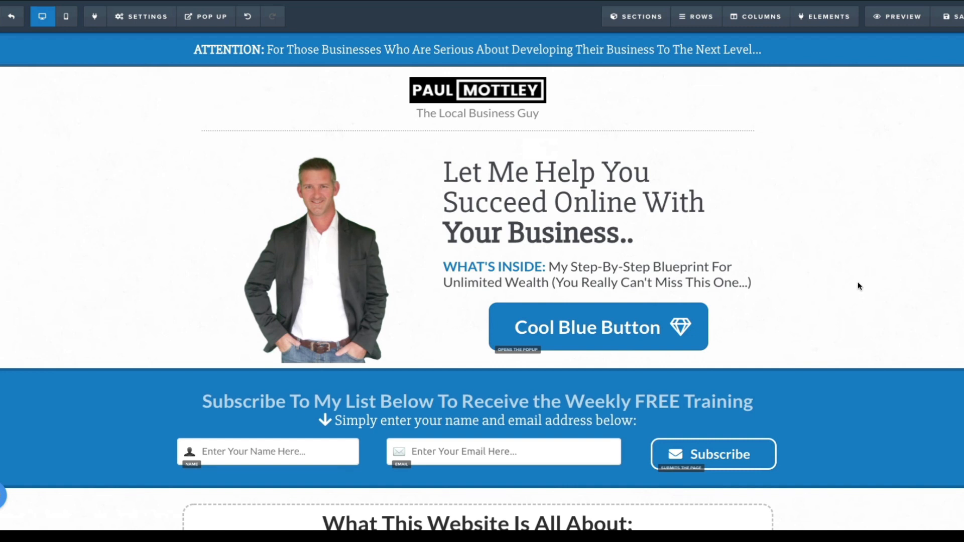
{"action": "left_click", "coordinate": [511, 234]}
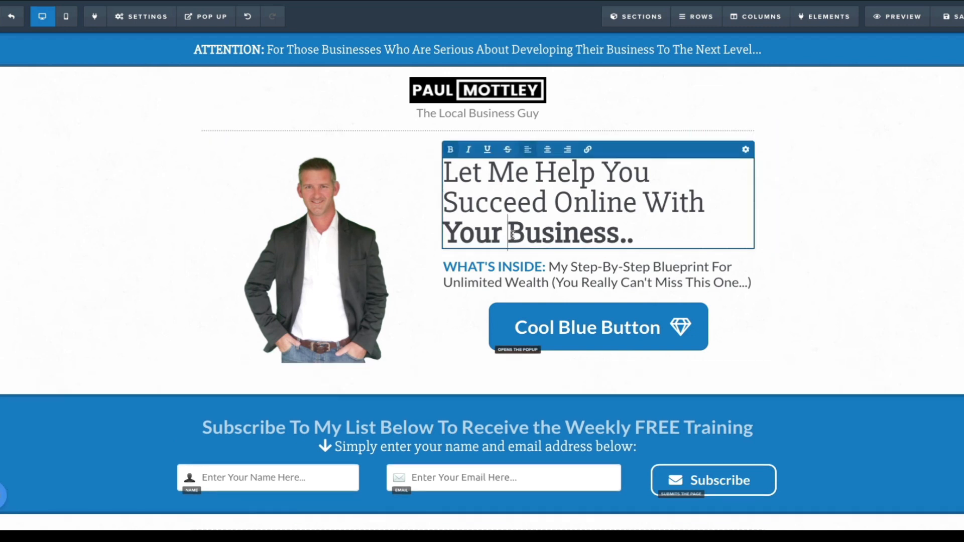
{"action": "type", "text": "Local"}
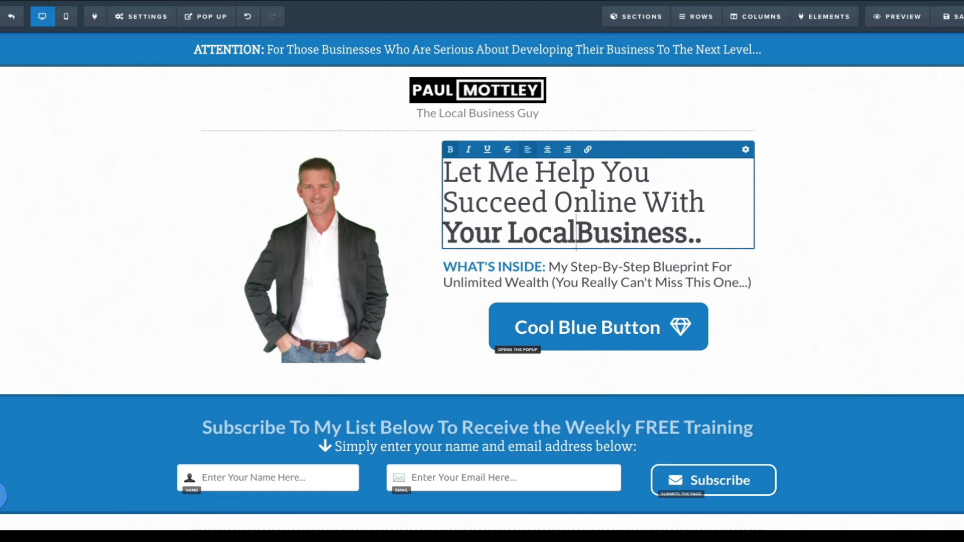
{"action": "left_click", "coordinate": [823, 213]}
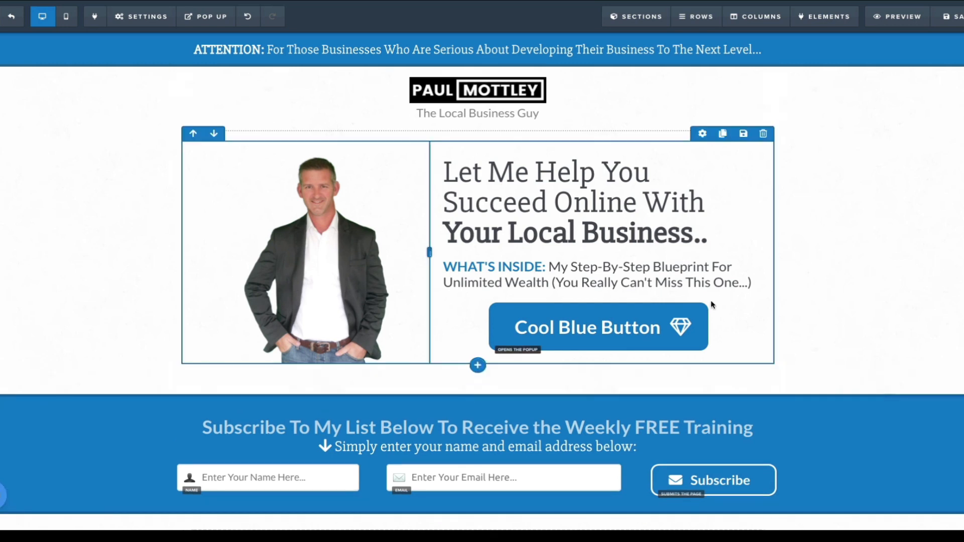
Step: Change "Wealth" to "Sales" in the WHAT'S INSIDE text below the headline
{"action": "left_click", "coordinate": [547, 269]}
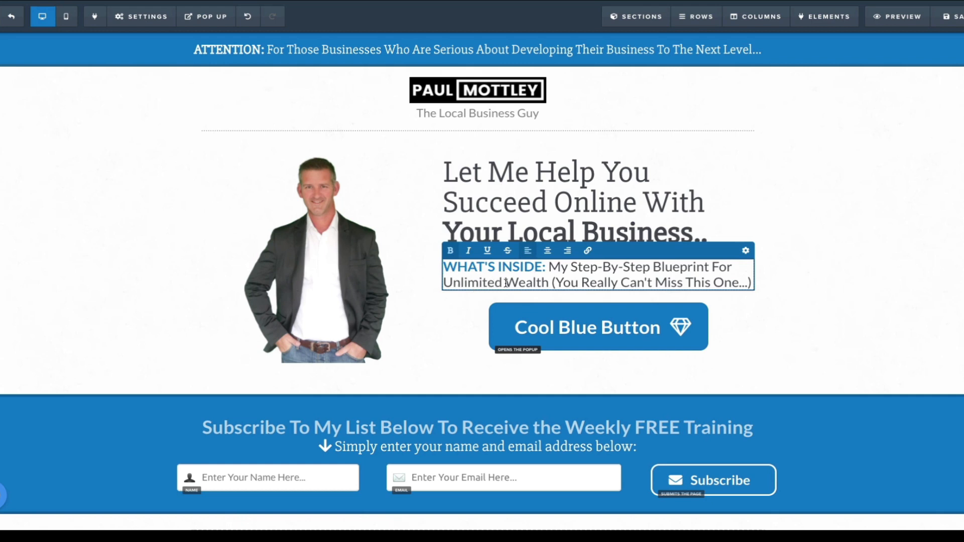
{"action": "left_click_drag", "start_coordinate": [505, 283], "coordinate": [548, 288]}
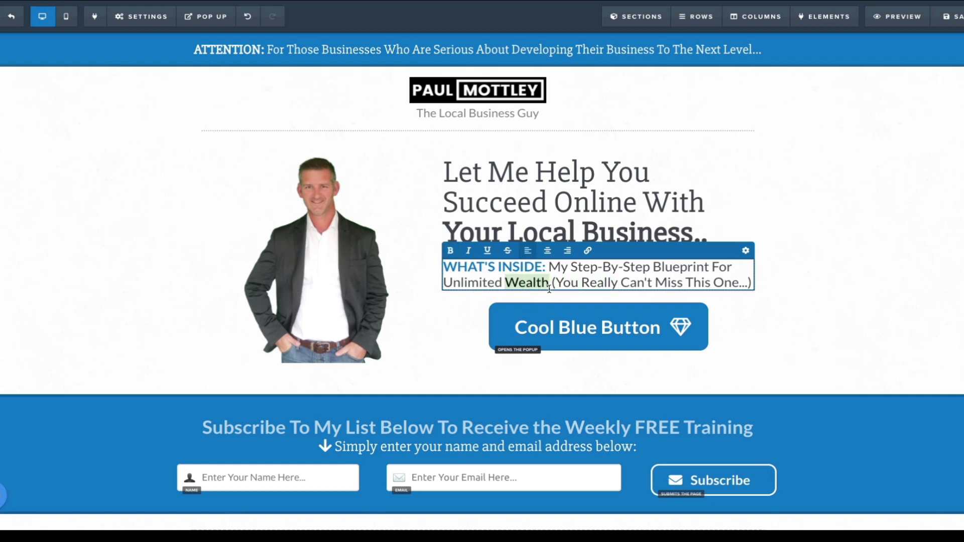
{"action": "type", "text": "Sales"}
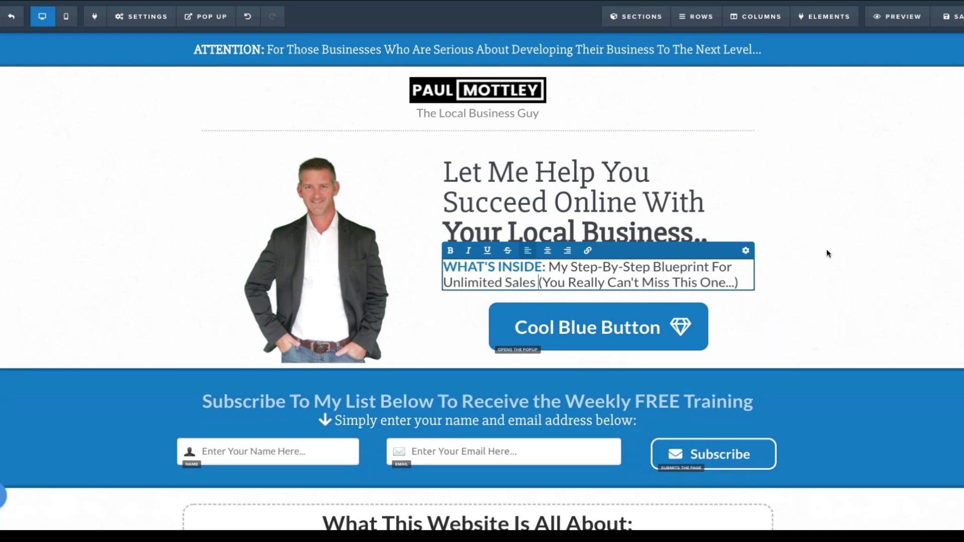
{"action": "left_click", "coordinate": [827, 249]}
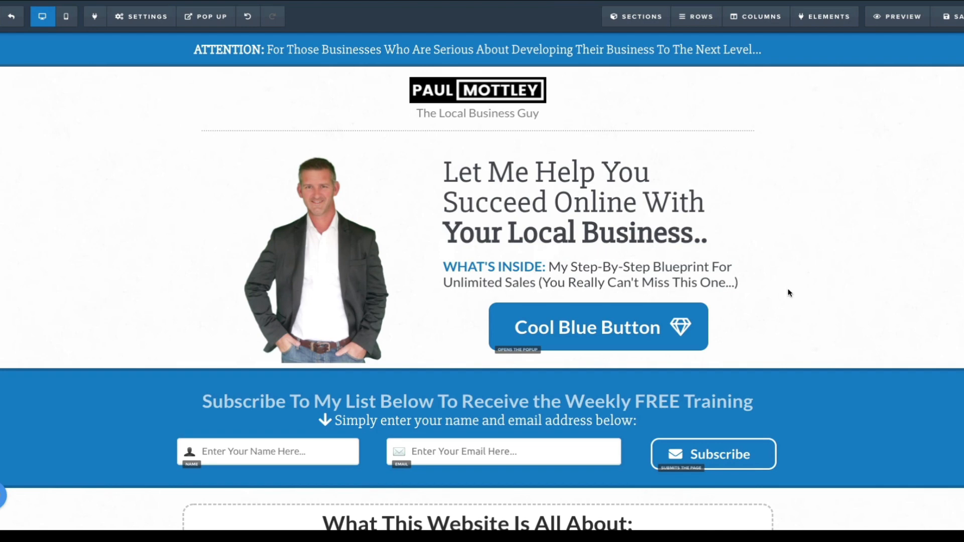
Step: Replace "Money Online" in the Secret #1 heading with "Drive Free Leads From Your Website"
{"action": "scroll", "coordinate": [827, 396], "scroll_direction": "down", "scroll_amount": 1}
{"action": "scroll", "coordinate": [827, 397], "scroll_direction": "down", "scroll_amount": 2}
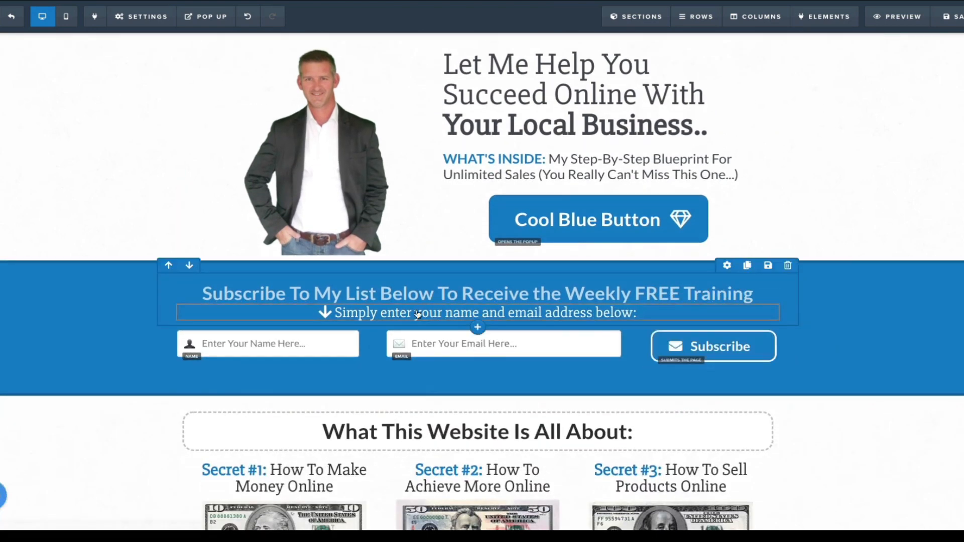
{"action": "scroll", "coordinate": [527, 349], "scroll_direction": "down", "scroll_amount": 1}
{"action": "scroll", "coordinate": [527, 349], "scroll_direction": "down", "scroll_amount": 3}
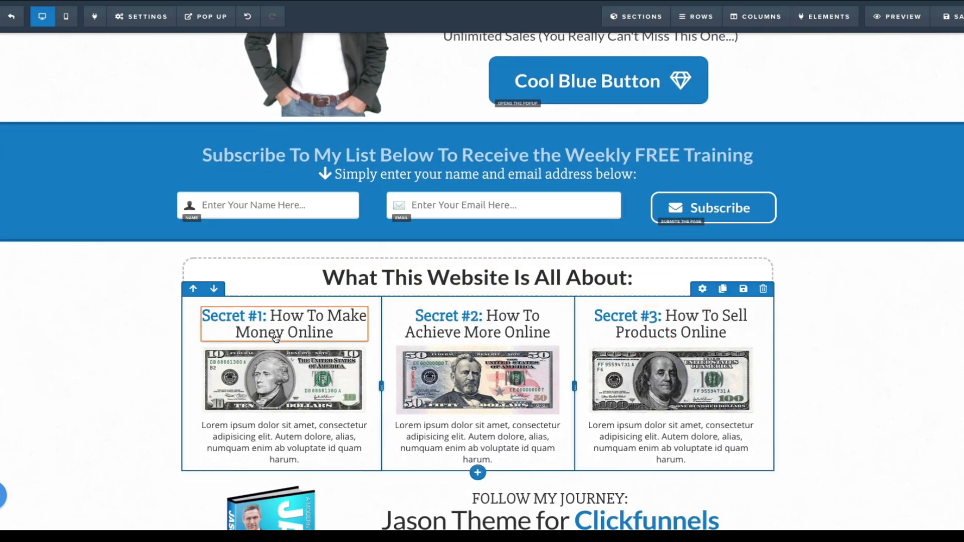
{"action": "left_click", "coordinate": [230, 331]}
{"action": "left_click_drag", "start_coordinate": [234, 332], "coordinate": [335, 338]}
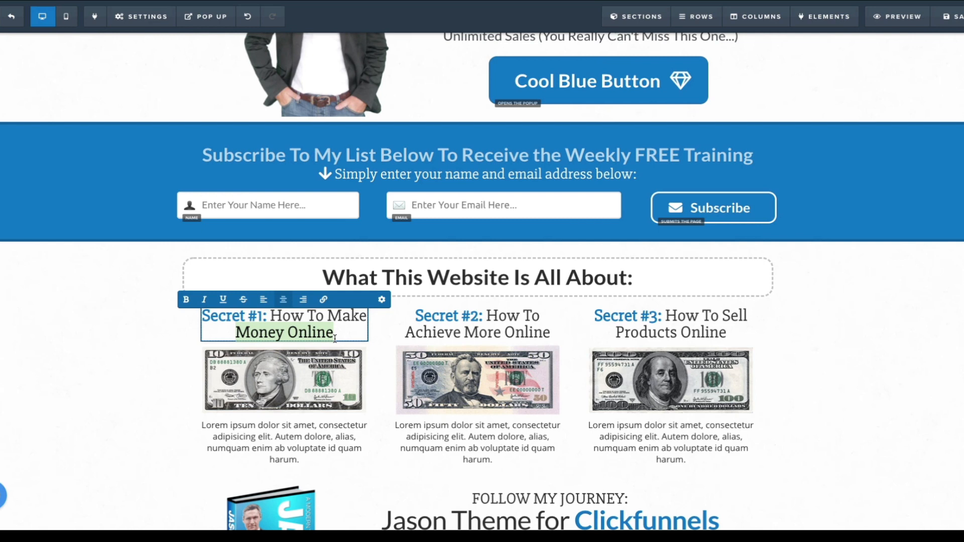
{"action": "type", "text": "Drive "}
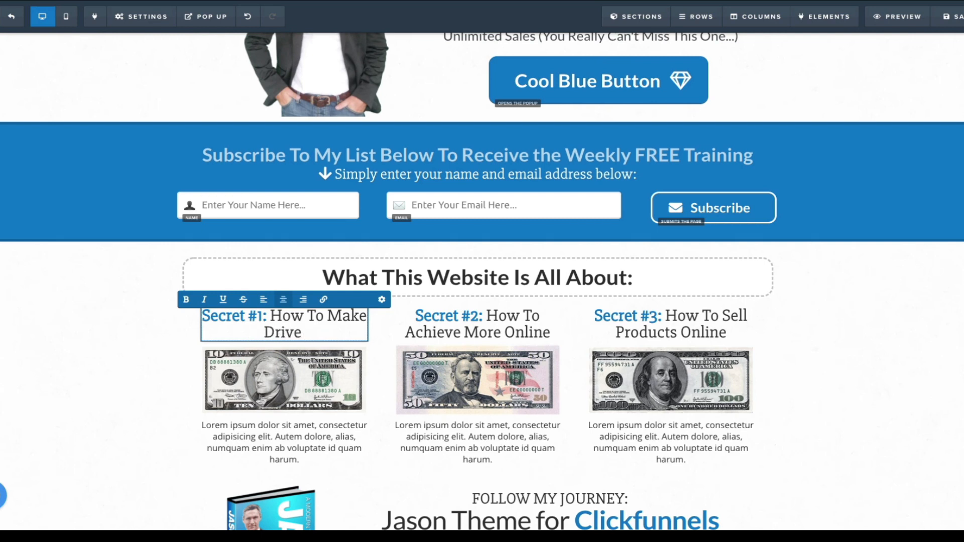
{"action": "type", "text": "Fr"}
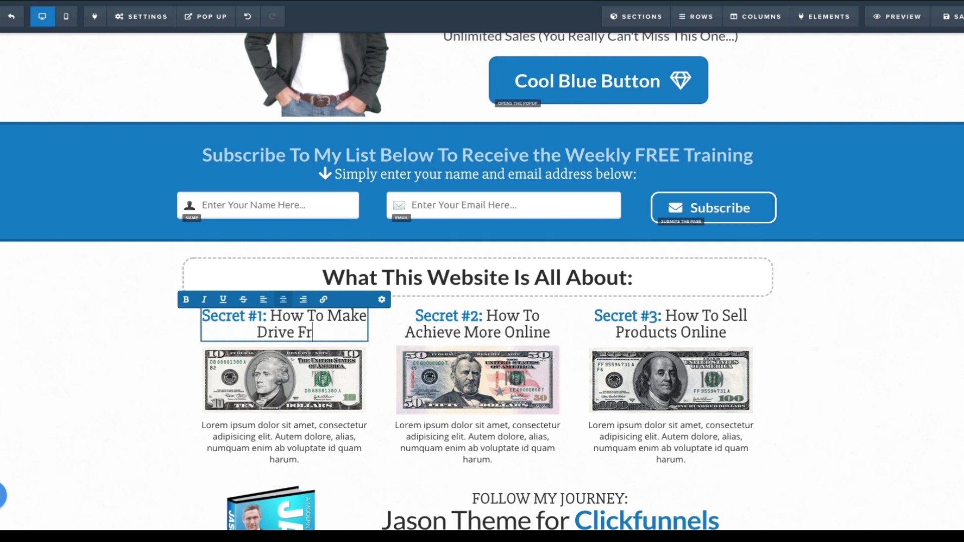
{"action": "type", "text": "ee Leads"}
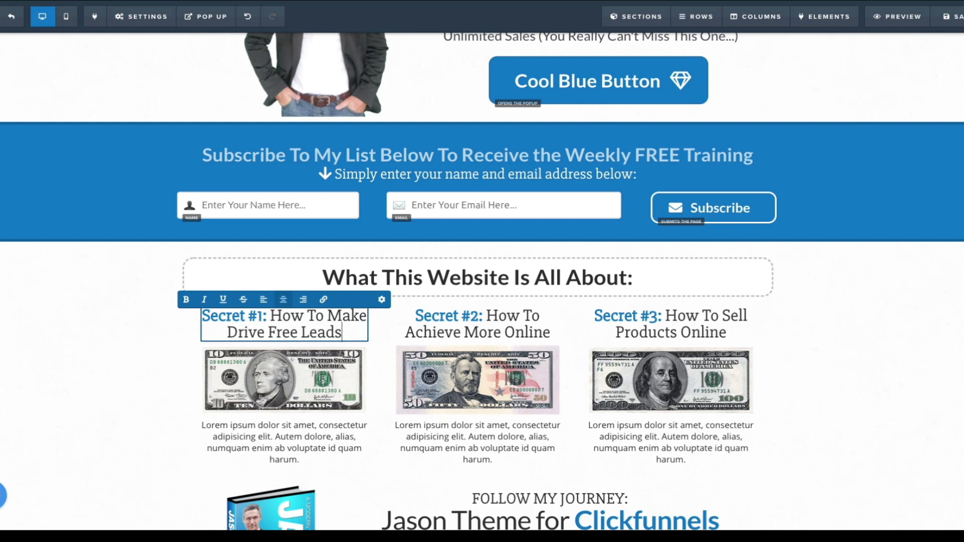
{"action": "type", "text": " From Y"}
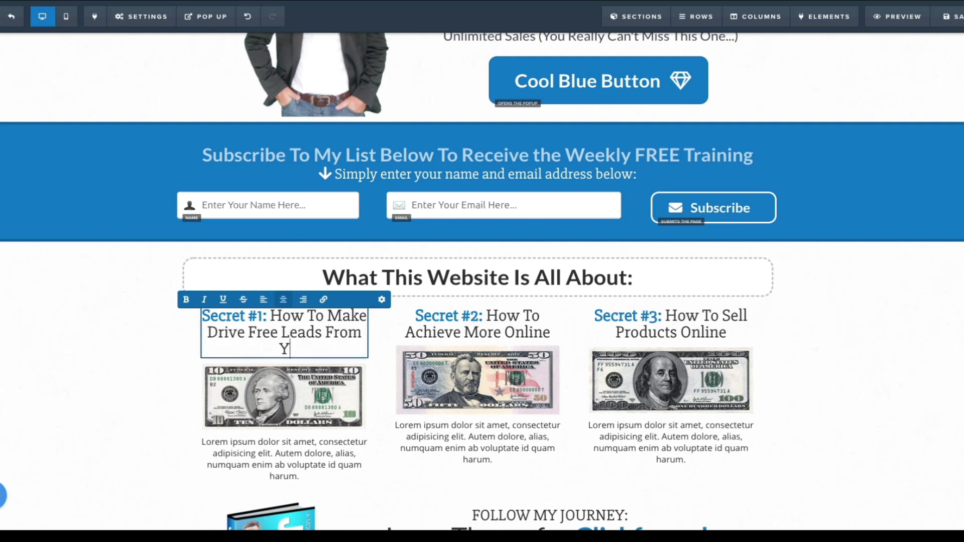
{"action": "type", "text": "our W"}
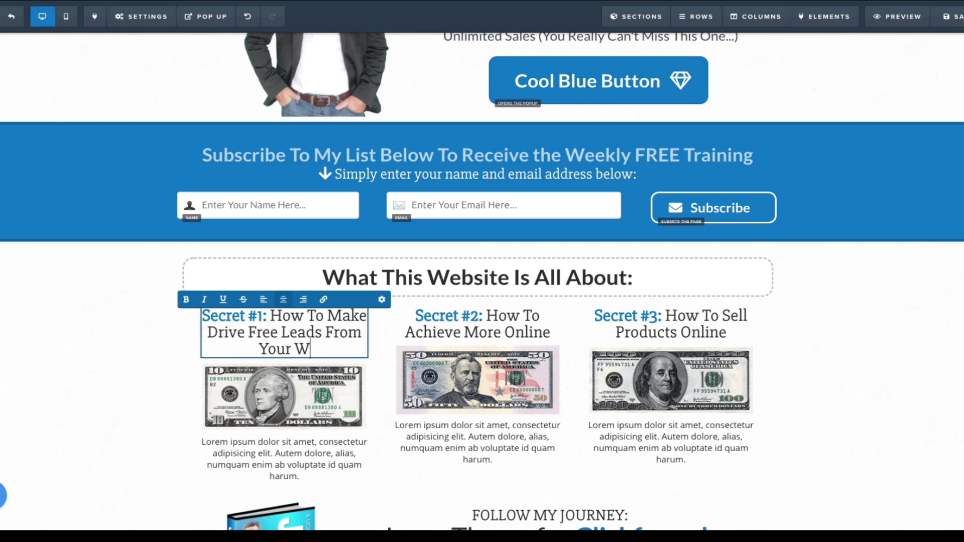
{"action": "type", "text": "ebsite"}
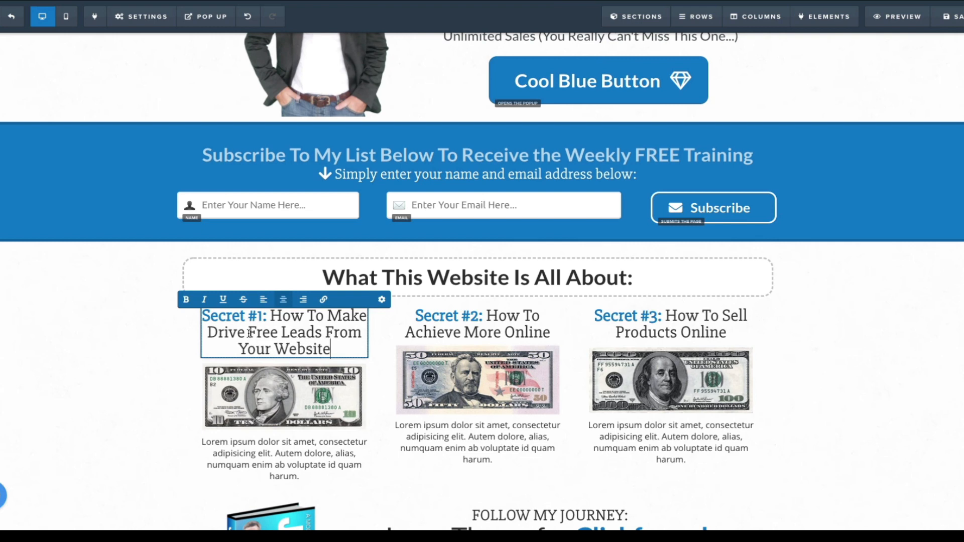
Step: Replace "How To Make Drive" in the Secret #1 heading with "Claim Back"
{"action": "left_click_drag", "start_coordinate": [249, 333], "coordinate": [273, 315]}
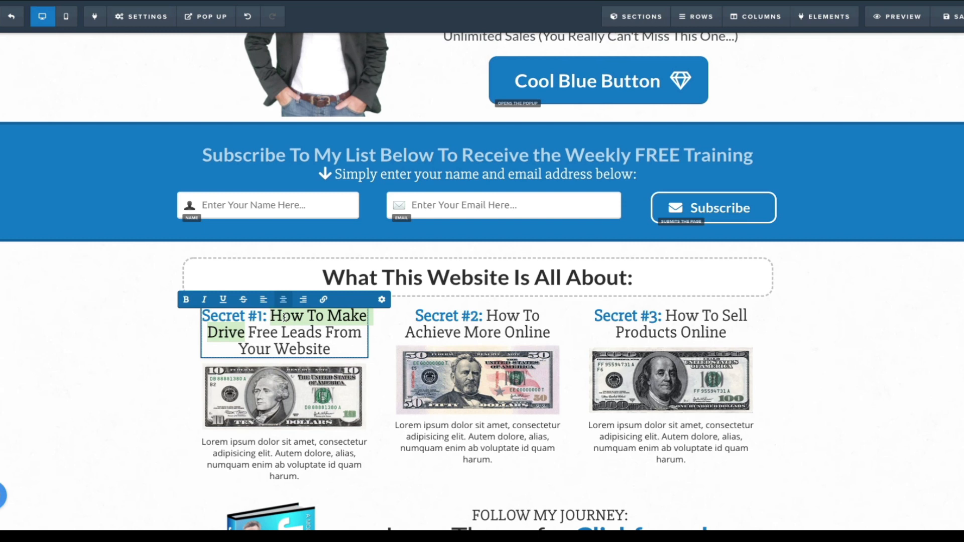
{"action": "type", "text": "Claim"}
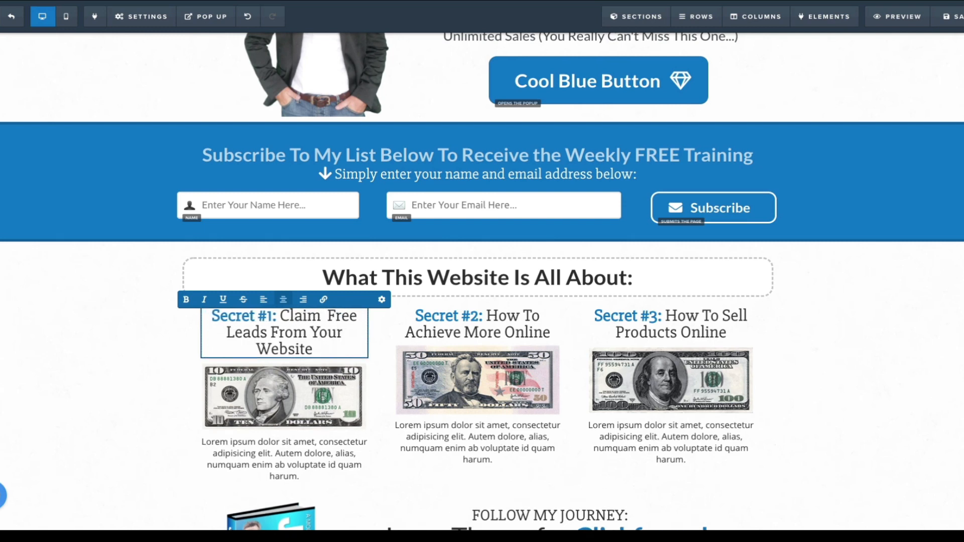
{"action": "type", "text": " Back"}
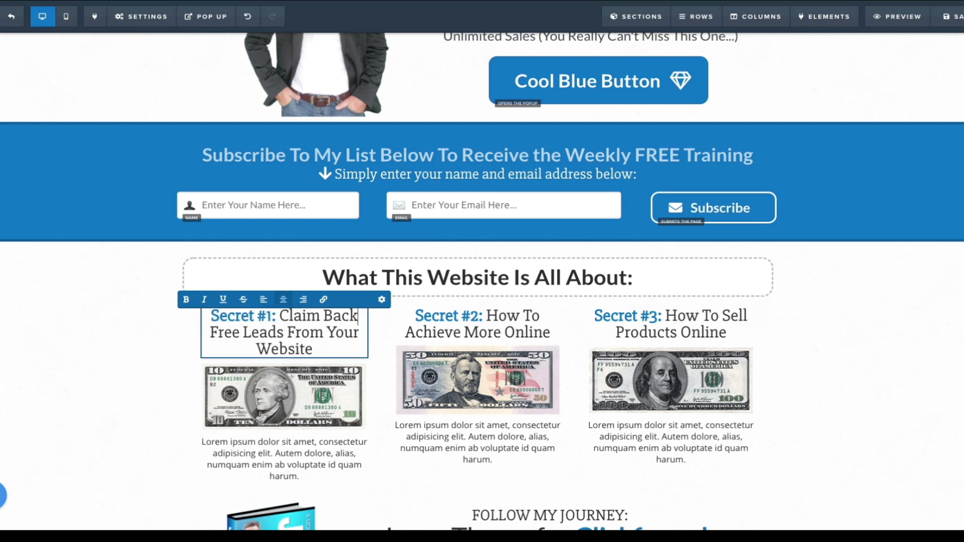
{"action": "left_click", "coordinate": [866, 368]}
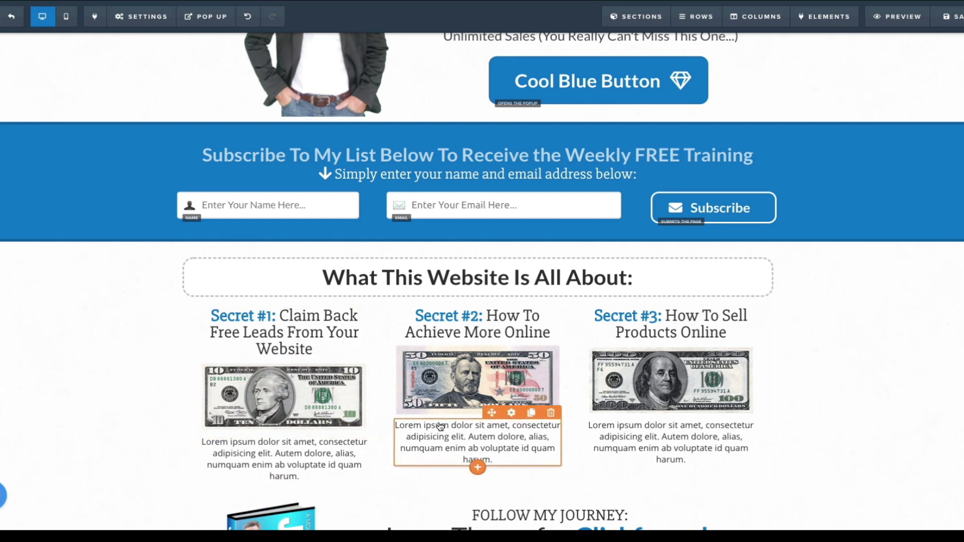
Step: Replace "To Achieve More Online" in the Secret #2 heading with "Get More"
{"action": "left_click", "coordinate": [524, 315]}
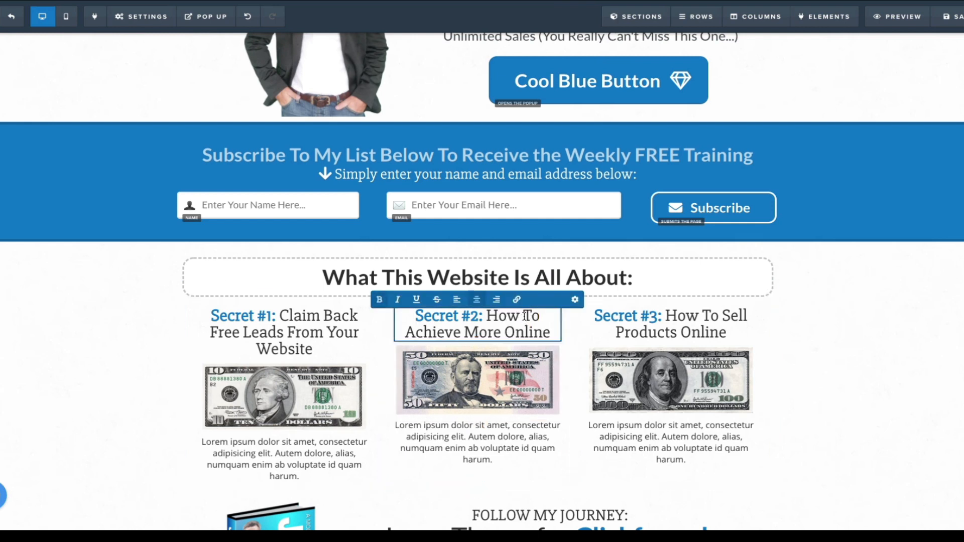
{"action": "left_click_drag", "start_coordinate": [525, 315], "coordinate": [551, 331]}
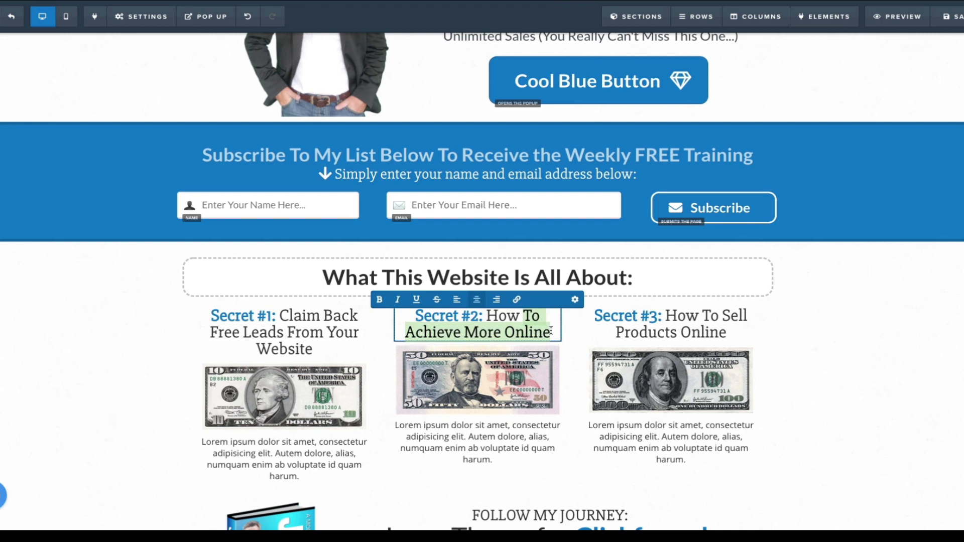
{"action": "type", "text": "RN"}
{"action": "key", "text": "BackSpace"}
{"action": "key", "text": "BackSpace"}
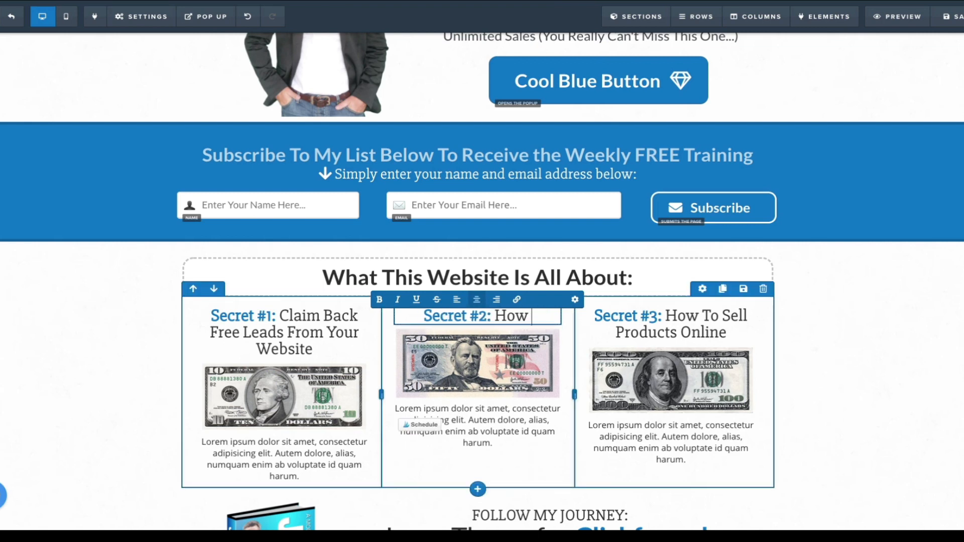
{"action": "type", "text": "Get More"}
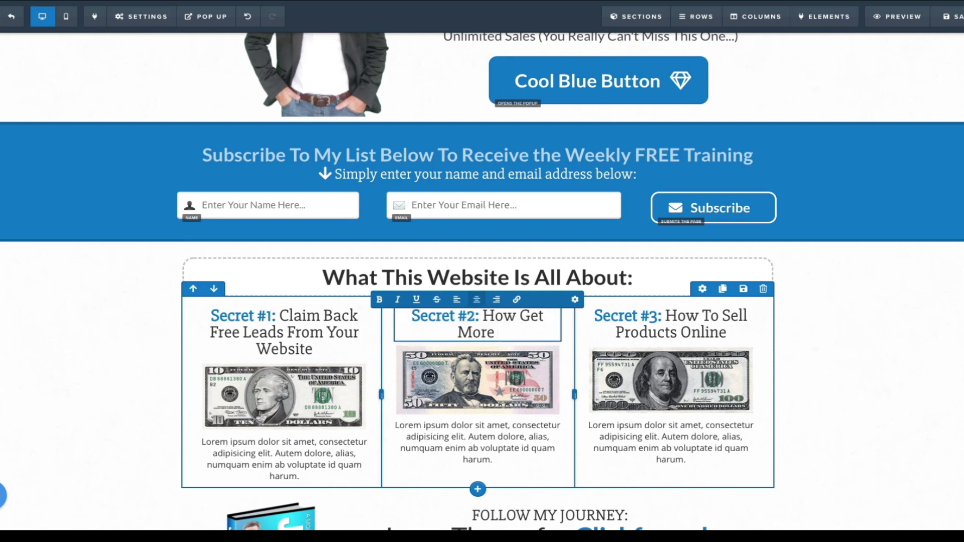
{"action": "type", "text": " People"}
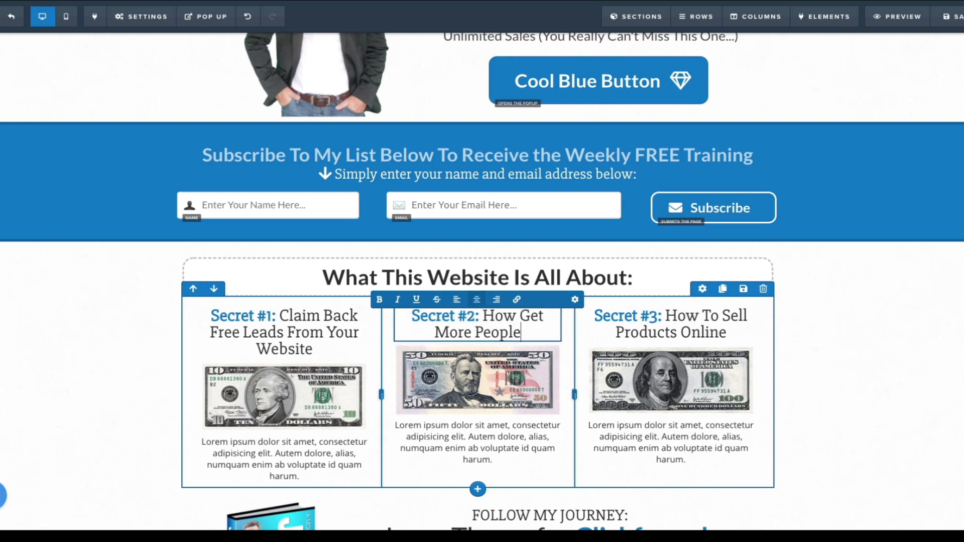
{"action": "type", "text": " Ont"}
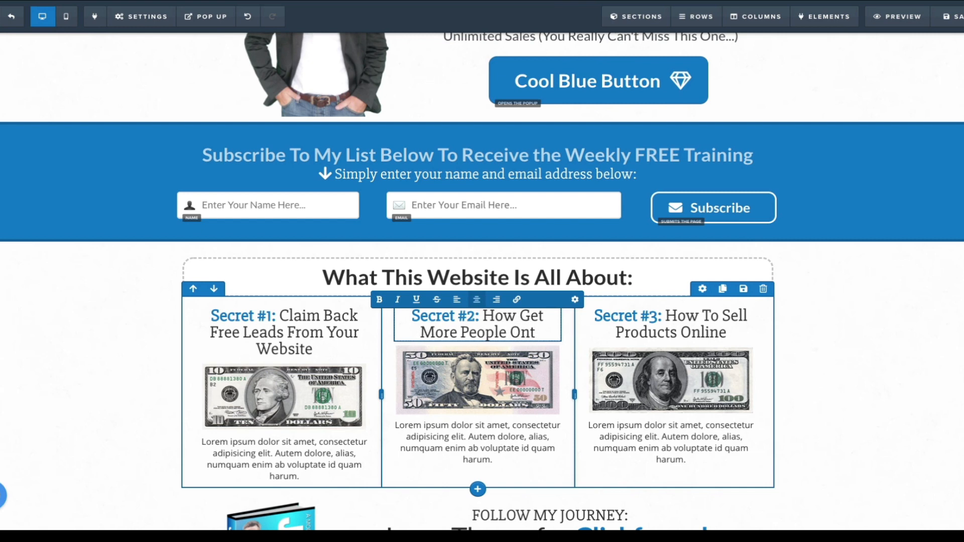
{"action": "key", "text": "BackSpace"}
{"action": "key", "text": "BackSpace"}
{"action": "key", "text": "BackSpace"}
{"action": "key", "text": "BackSpace"}
{"action": "key", "text": "BackSpace"}
{"action": "key", "text": "BackSpace"}
{"action": "key", "text": "BackSpace"}
{"action": "key", "text": "BackSpace"}
{"action": "key", "text": "BackSpace"}
{"action": "key", "text": "BackSpace"}
{"action": "key", "text": "BackSpace"}
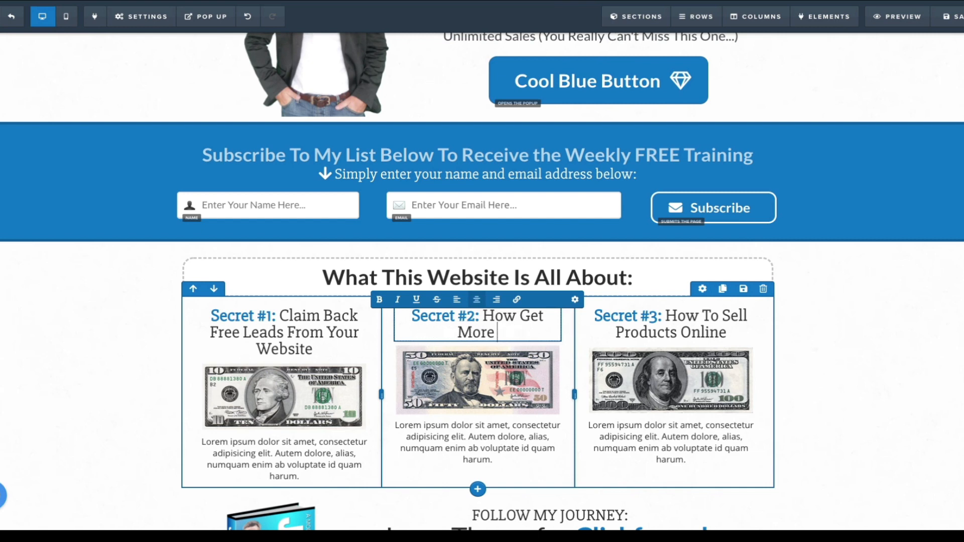
Step: Complete the Secret #2 heading by adding "Eye's To See Your Offers" after "Get More"
{"action": "type", "text": "Eye"}
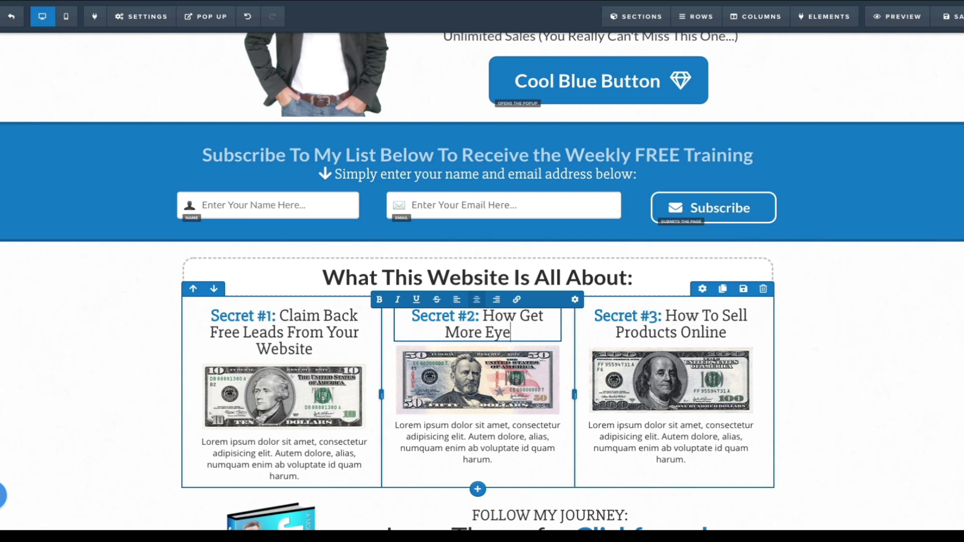
{"action": "type", "text": "'s"}
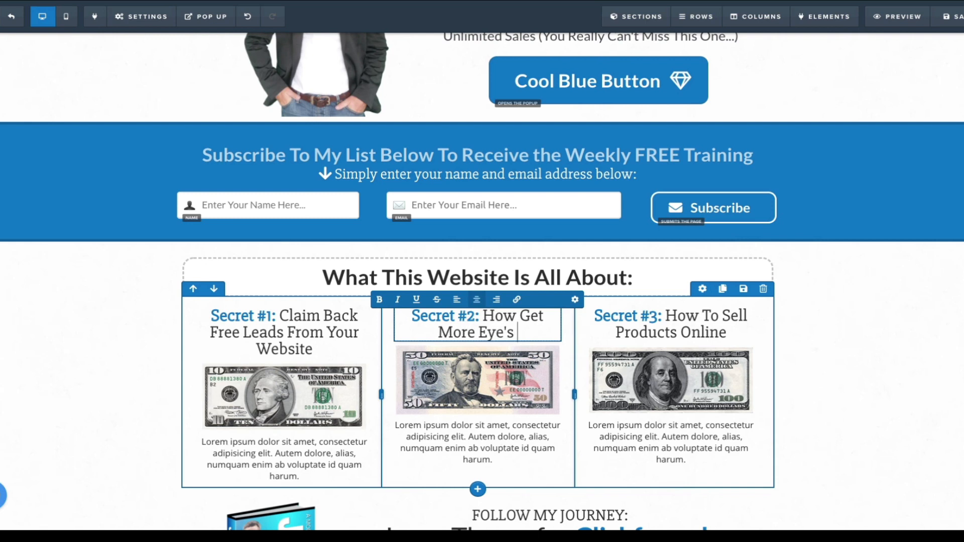
{"action": "type", "text": " To See Y"}
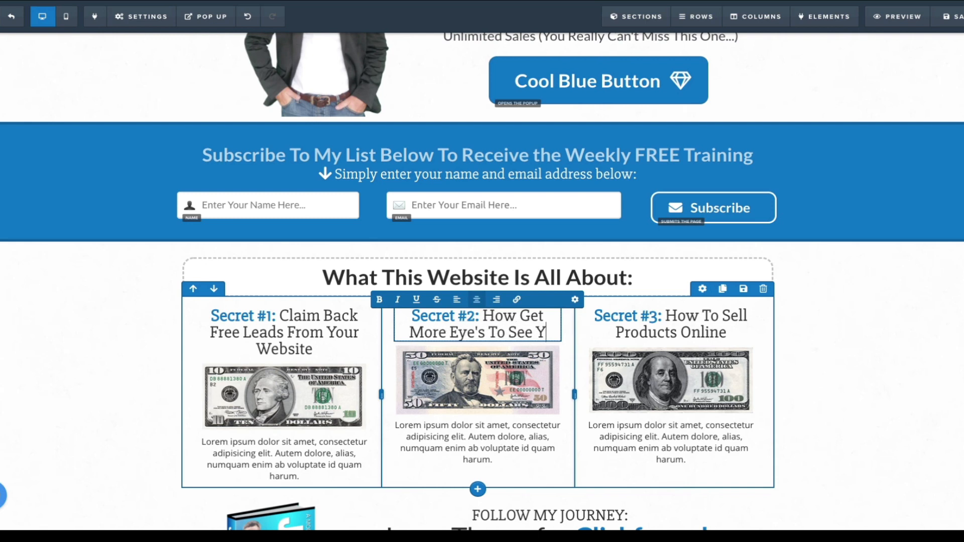
{"action": "type", "text": "our Offers"}
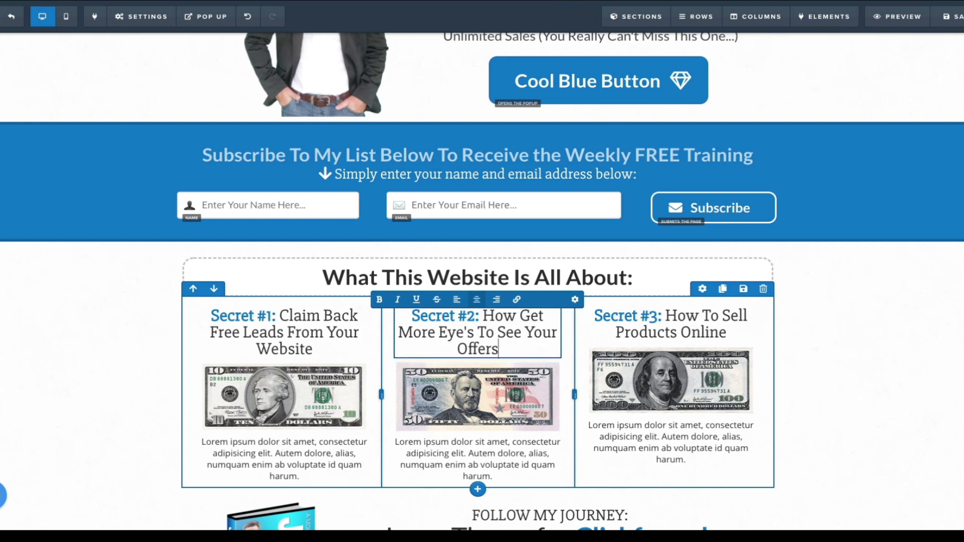
{"action": "left_click", "coordinate": [832, 366]}
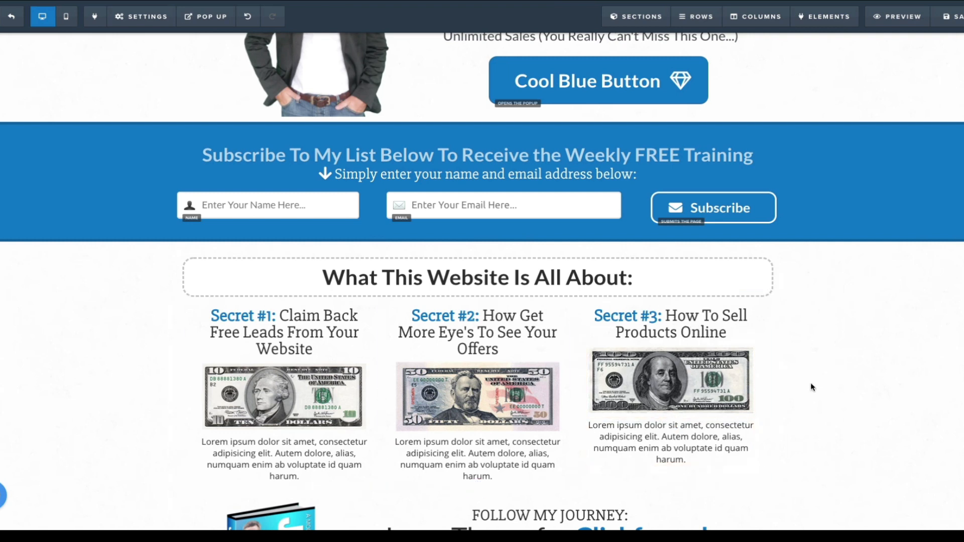
Step: Replace "Sell Products Online" in the Secret #3 heading with "Get 1st Rankings On Google"
{"action": "left_click", "coordinate": [695, 319]}
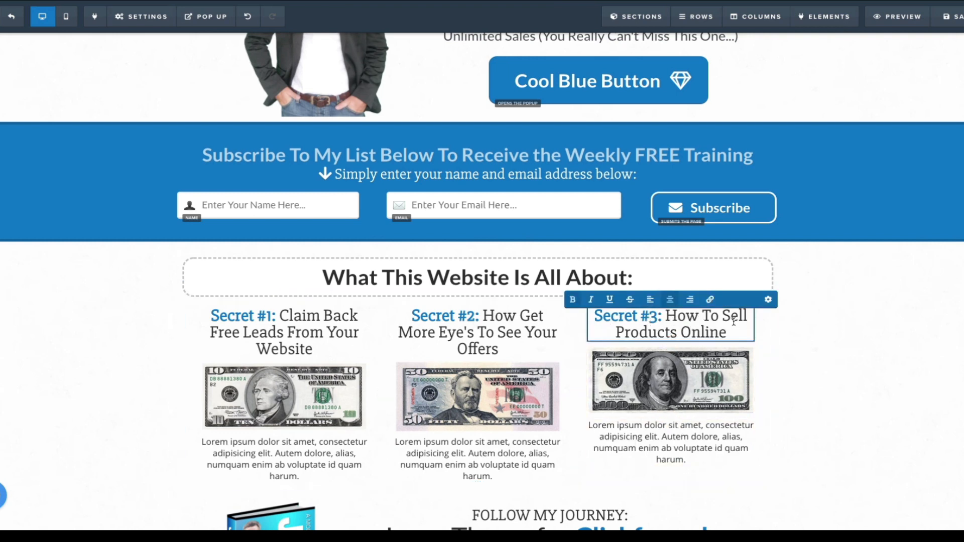
{"action": "left_click_drag", "start_coordinate": [721, 316], "coordinate": [725, 333]}
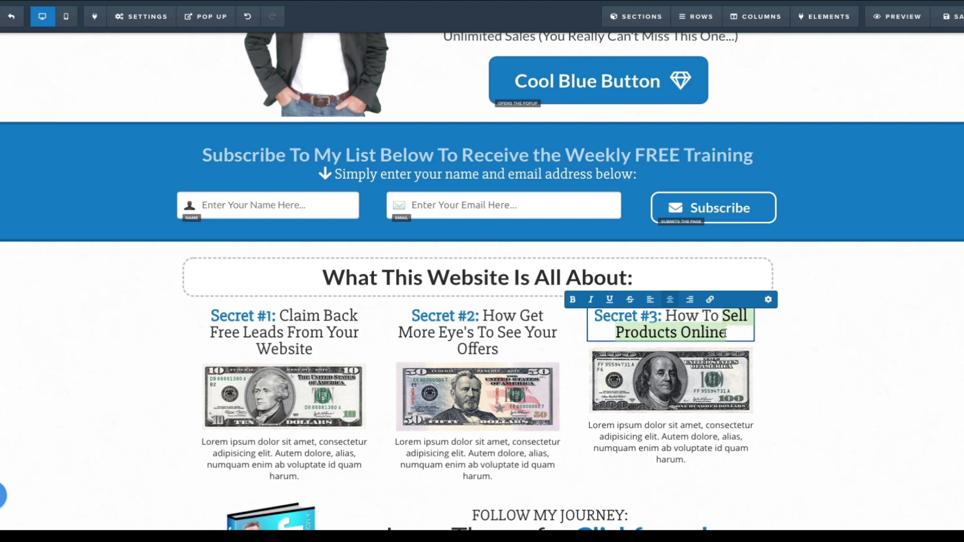
{"action": "type", "text": "Get 1"}
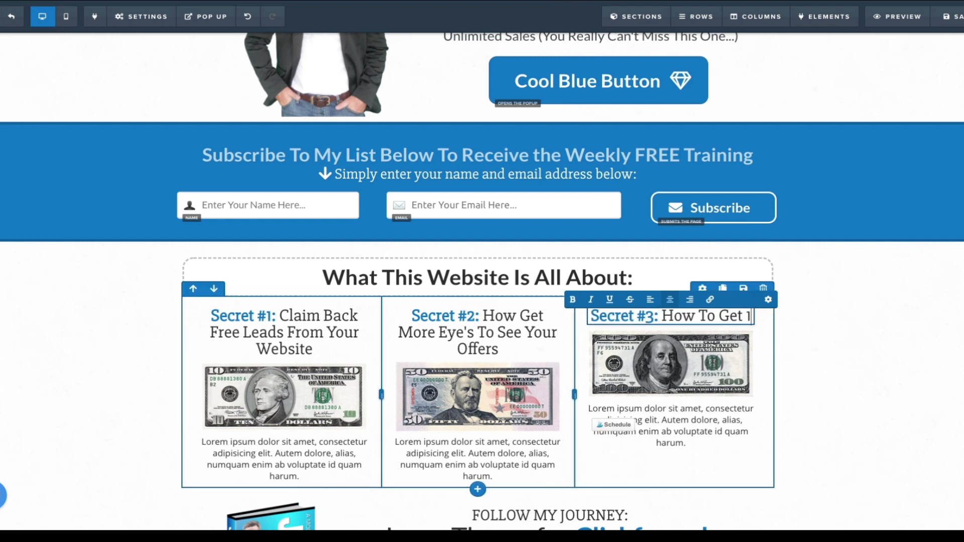
{"action": "type", "text": "st Ranking"}
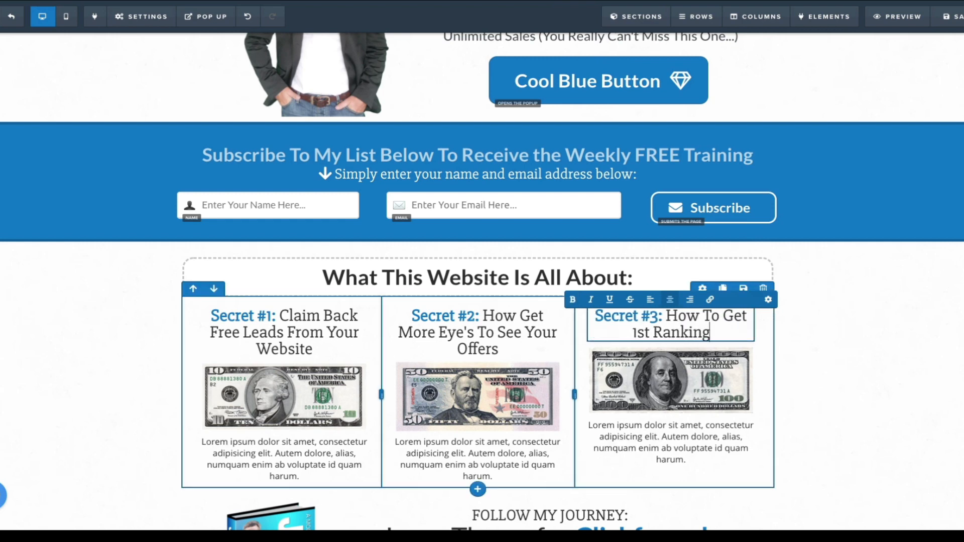
{"action": "type", "text": "s On G"}
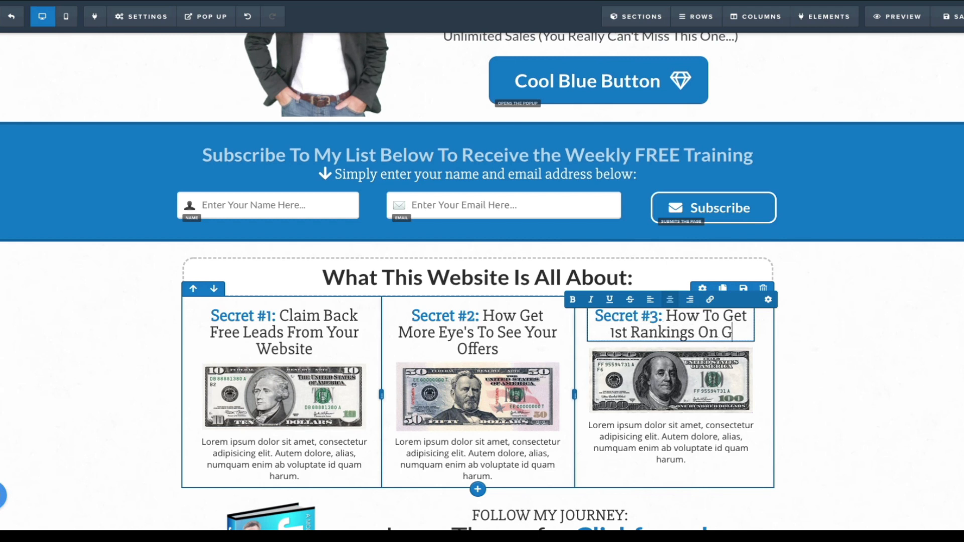
{"action": "type", "text": "oogle"}
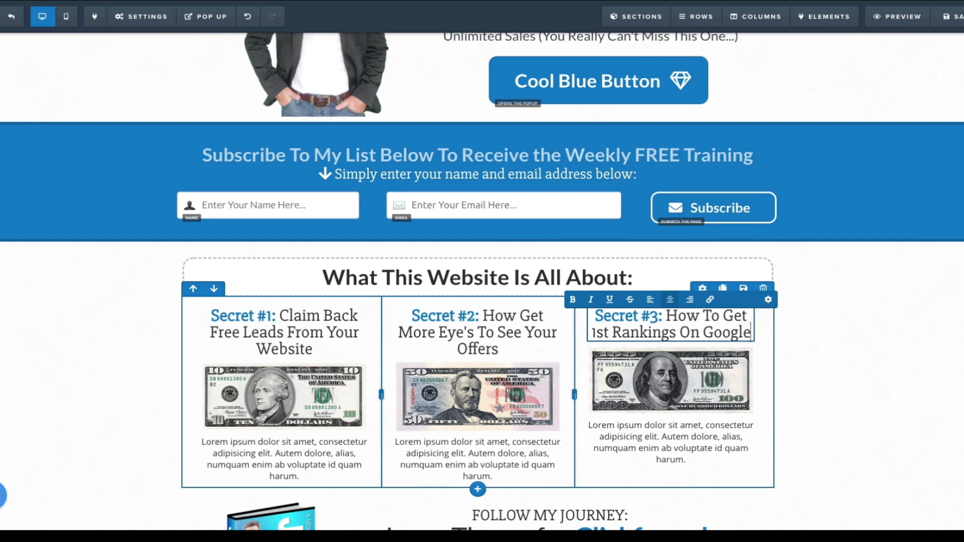
{"action": "left_click", "coordinate": [864, 334]}
Step: Add a new one-column row below the four products in the Our Top Products section
{"action": "scroll", "coordinate": [864, 333], "scroll_direction": "down", "scroll_amount": 3}
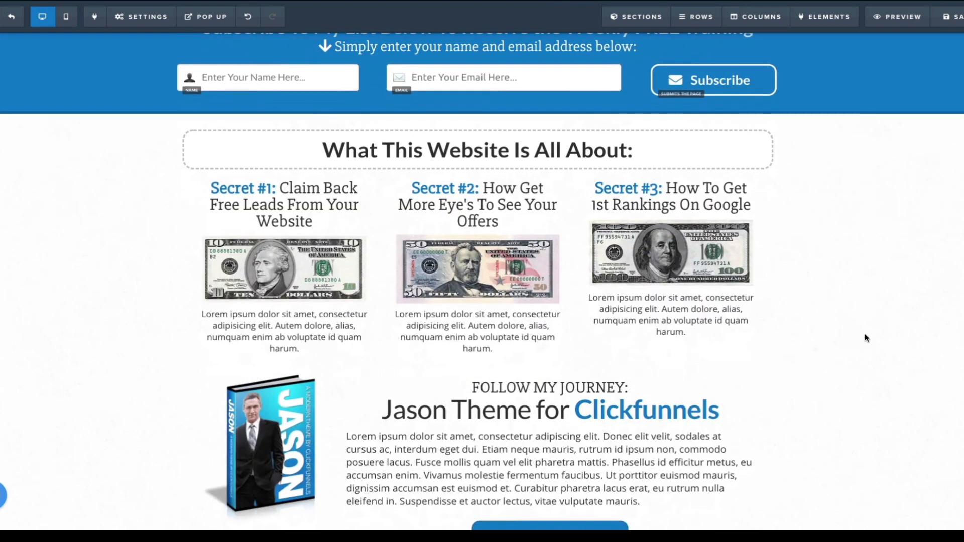
{"action": "scroll", "coordinate": [864, 358], "scroll_direction": "down", "scroll_amount": 2}
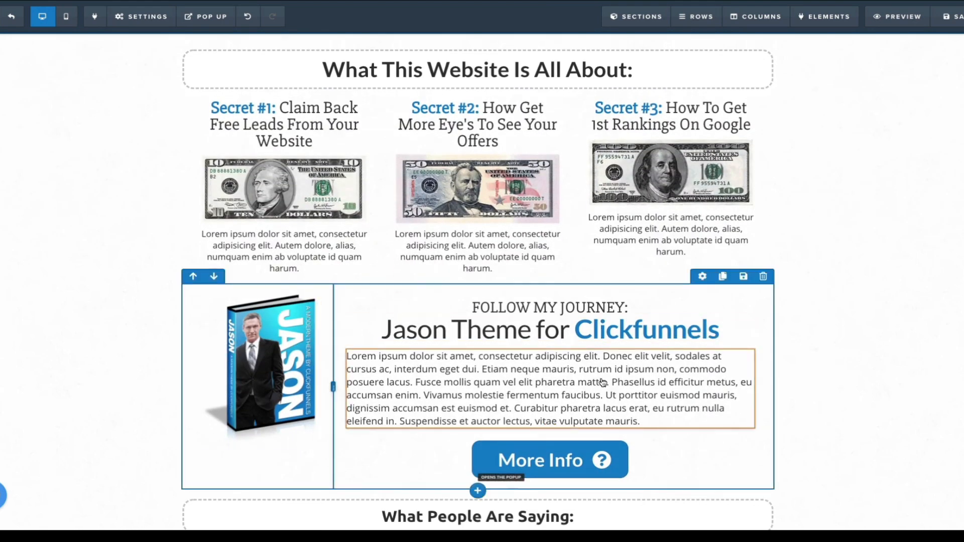
{"action": "scroll", "coordinate": [602, 383], "scroll_direction": "down", "scroll_amount": 1}
{"action": "scroll", "coordinate": [578, 376], "scroll_direction": "down", "scroll_amount": 3}
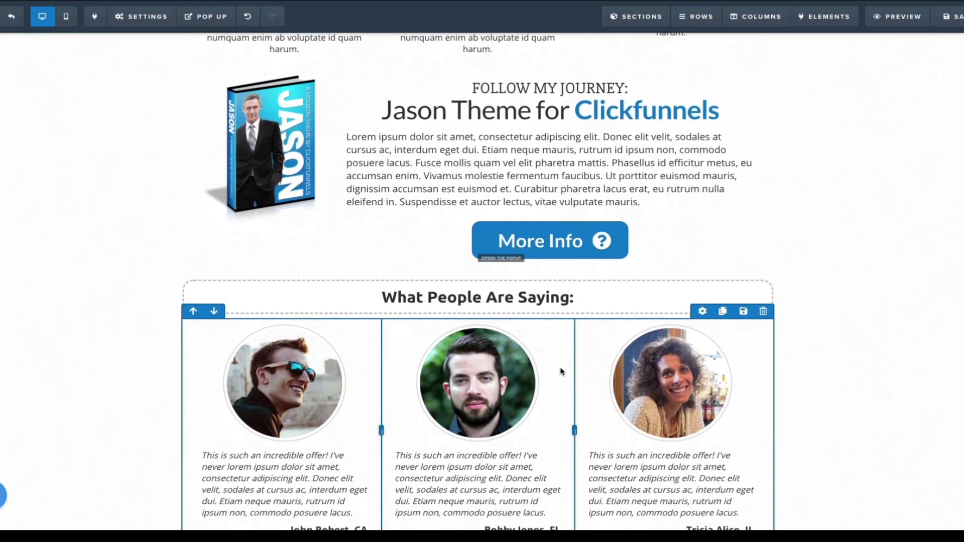
{"action": "scroll", "coordinate": [603, 452], "scroll_direction": "down", "scroll_amount": 6}
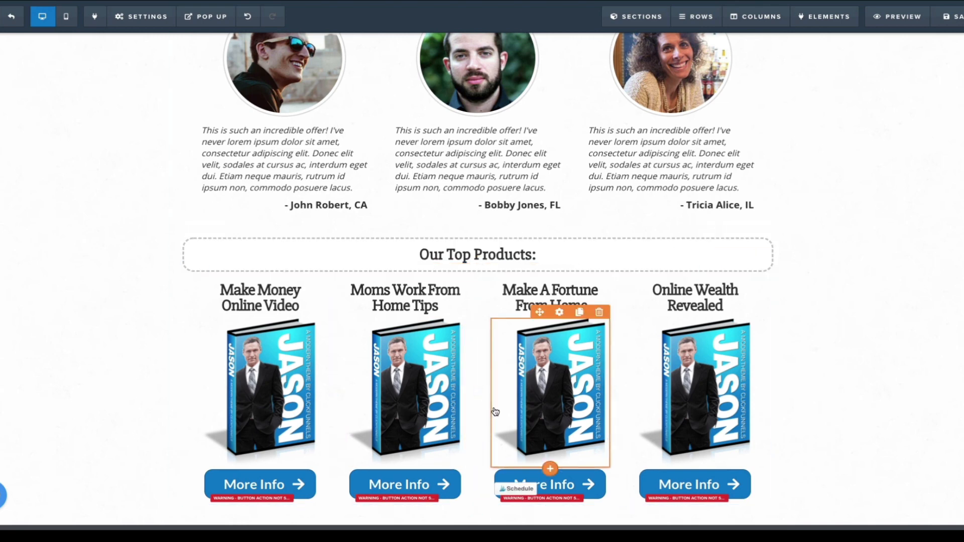
{"action": "scroll", "coordinate": [493, 412], "scroll_direction": "down", "scroll_amount": 1}
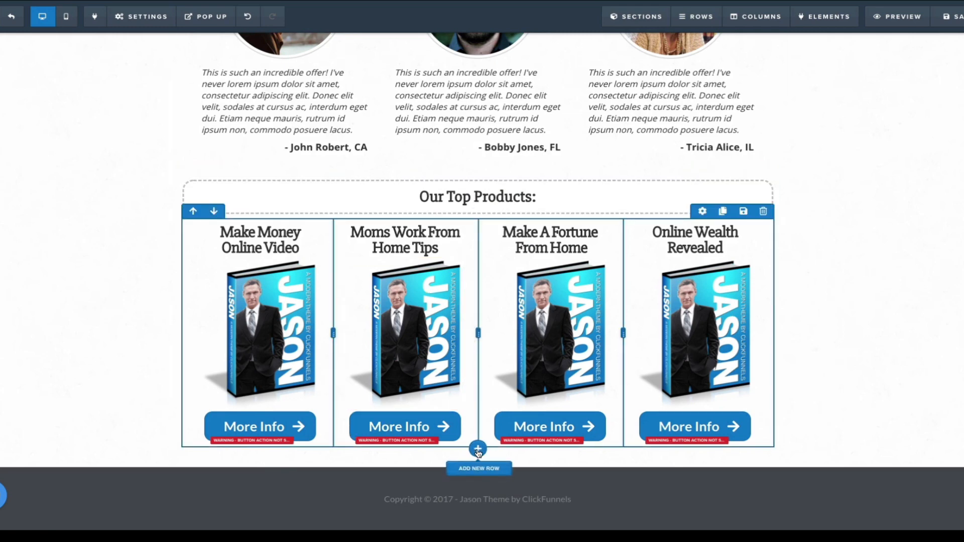
{"action": "left_click", "coordinate": [478, 450]}
{"action": "left_click", "coordinate": [785, 66]}
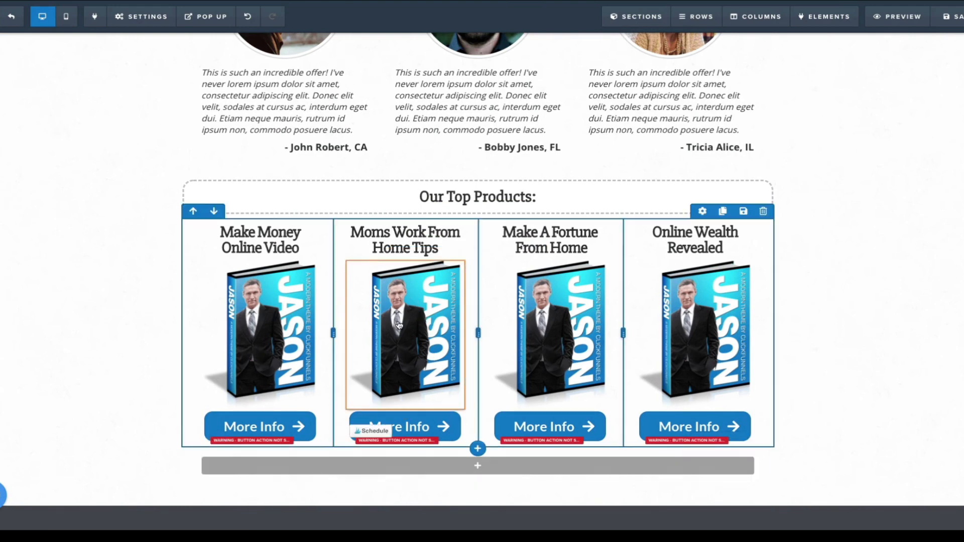
Step: Move the book image and the More Info button from the "Moms Work From Home Tips" column into the empty row below
{"action": "scroll", "coordinate": [470, 433], "scroll_direction": "down", "scroll_amount": 1}
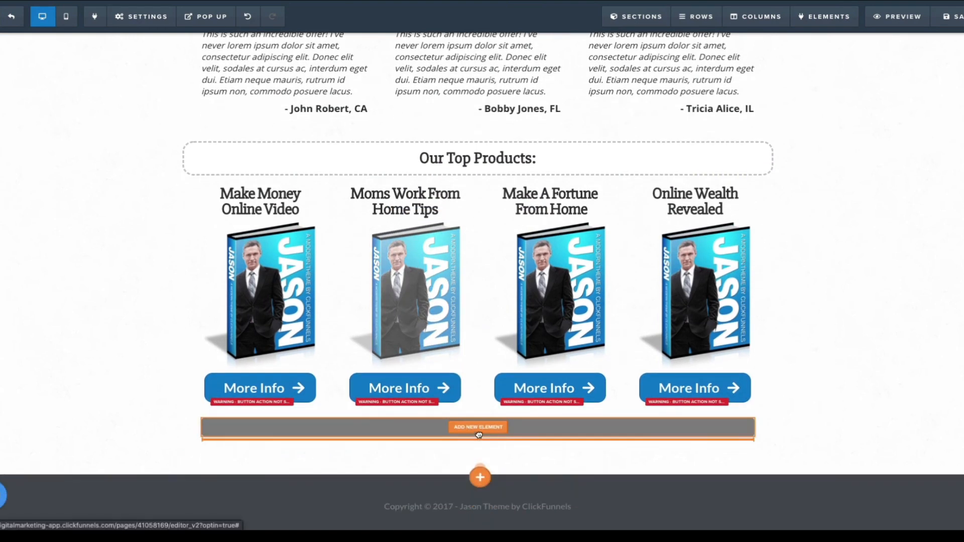
{"action": "left_click_drag", "start_coordinate": [480, 423], "coordinate": [480, 431]}
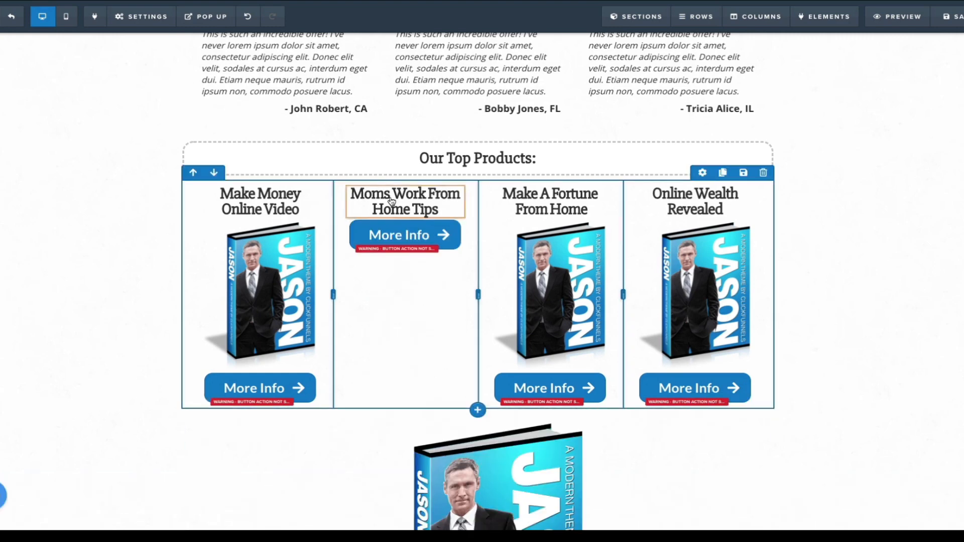
{"action": "scroll", "coordinate": [436, 281], "scroll_direction": "down", "scroll_amount": 1}
{"action": "scroll", "coordinate": [434, 281], "scroll_direction": "down", "scroll_amount": 5}
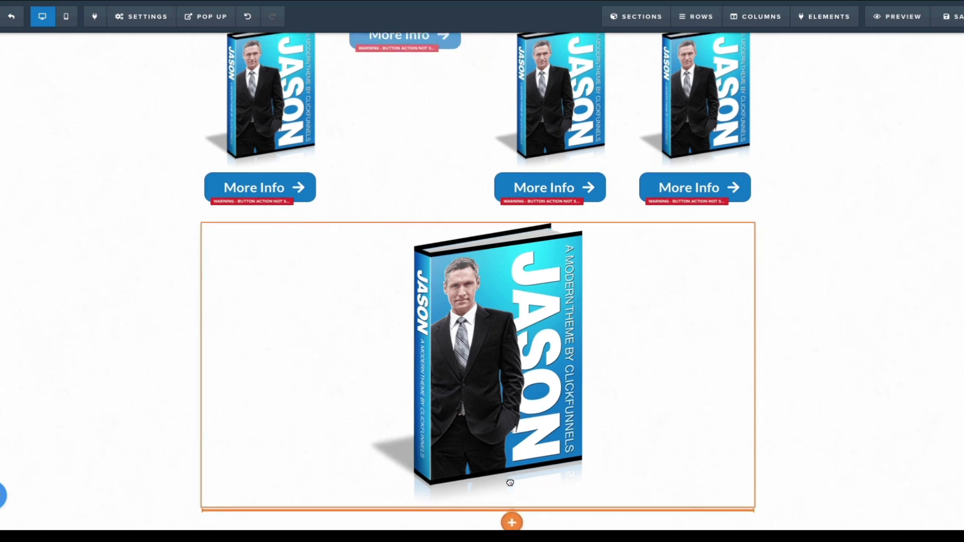
{"action": "scroll", "coordinate": [510, 479], "scroll_direction": "down", "scroll_amount": 2}
{"action": "scroll", "coordinate": [482, 351], "scroll_direction": "up", "scroll_amount": 4}
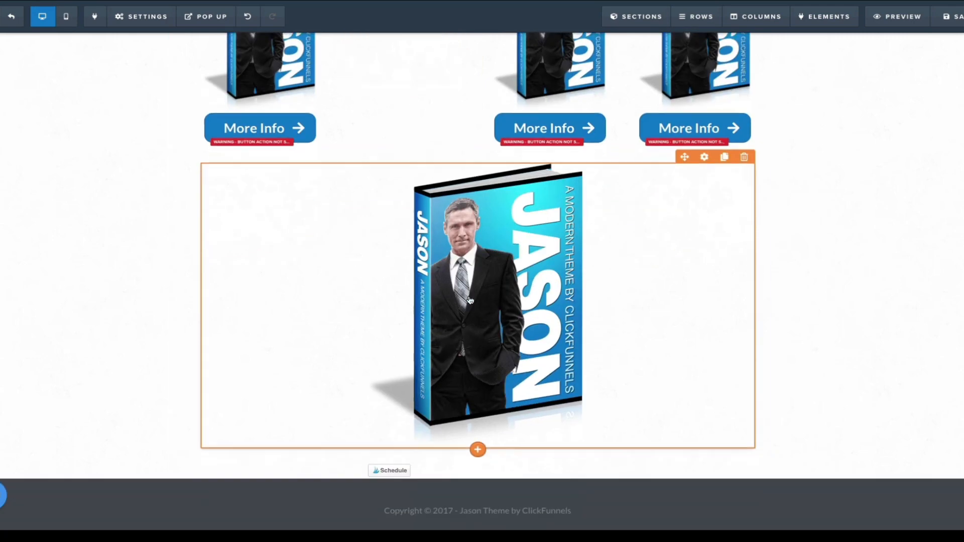
{"action": "scroll", "coordinate": [472, 300], "scroll_direction": "up", "scroll_amount": 4}
{"action": "scroll", "coordinate": [472, 301], "scroll_direction": "down", "scroll_amount": 3}
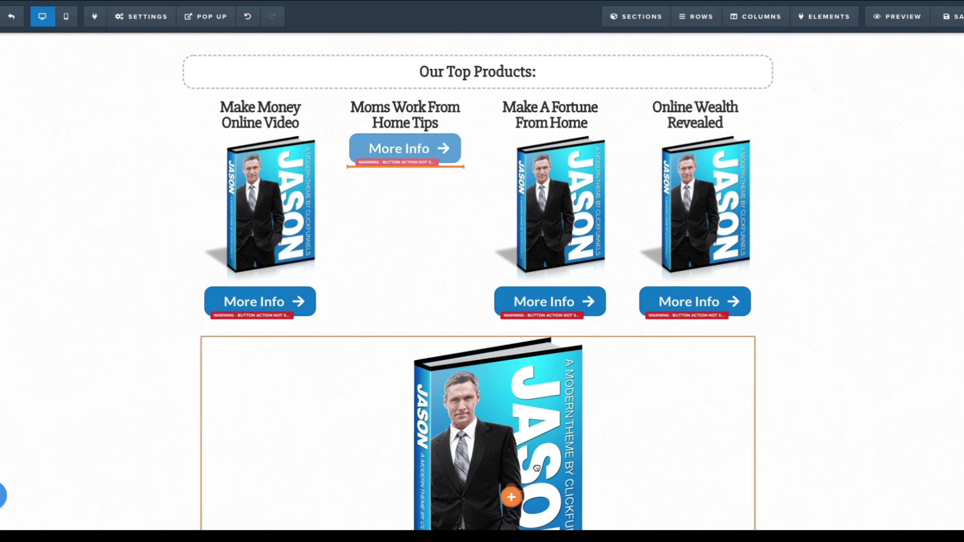
{"action": "scroll", "coordinate": [554, 491], "scroll_direction": "down", "scroll_amount": 3}
{"action": "left_click_drag", "start_coordinate": [555, 491], "coordinate": [532, 467]}
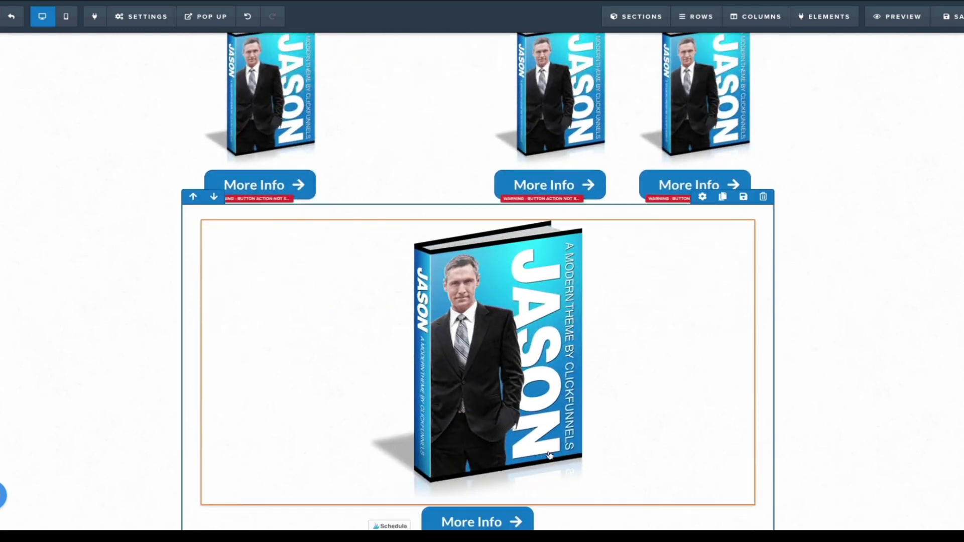
Step: Delete the four-column product row under the Our Top Products heading
{"action": "scroll", "coordinate": [556, 445], "scroll_direction": "up", "scroll_amount": 5}
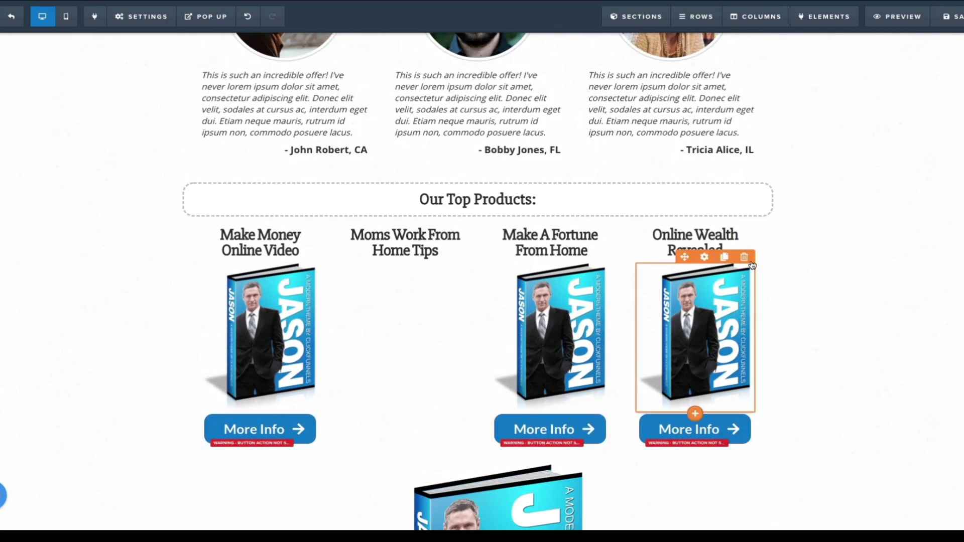
{"action": "left_click", "coordinate": [763, 214]}
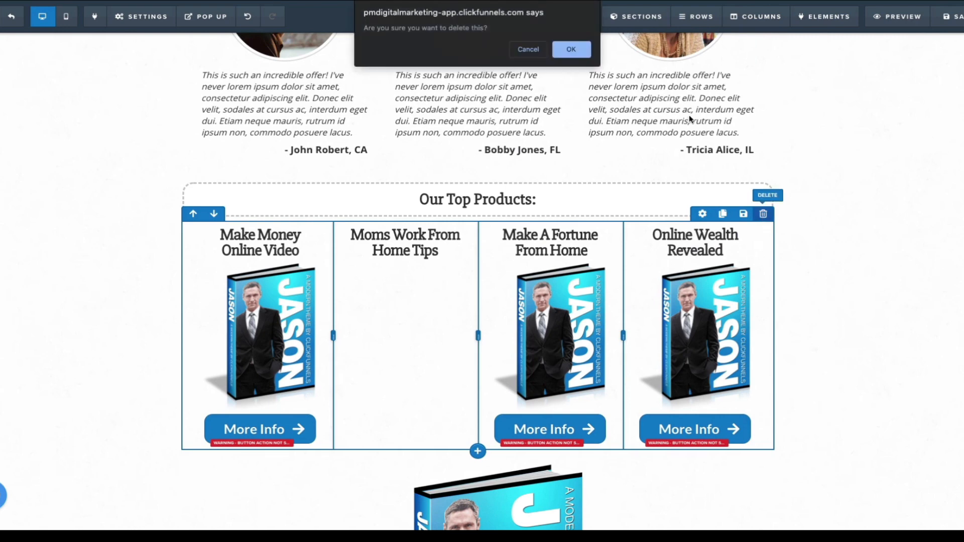
{"action": "left_click", "coordinate": [571, 58]}
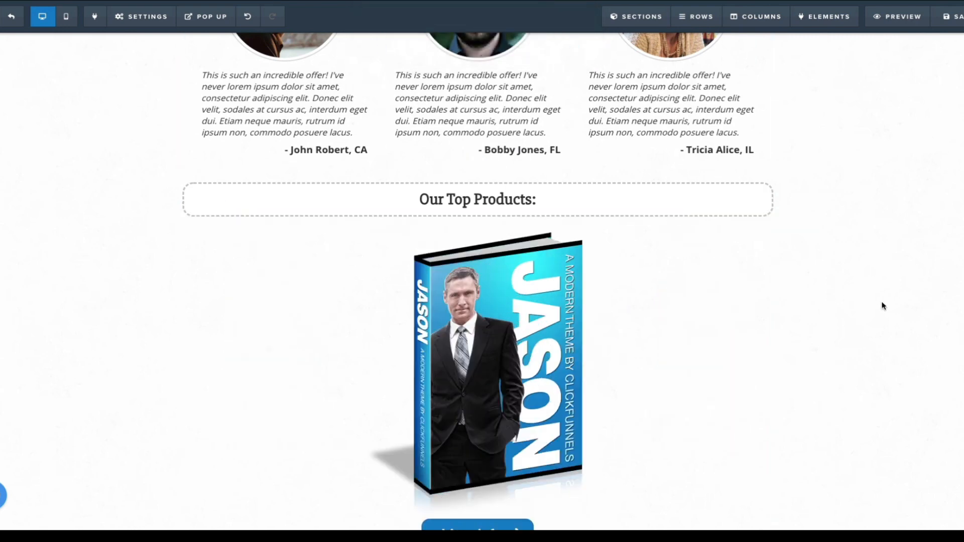
Step: Replace the "Our Top Products:" heading with "Get ALL Our Services At ZERO Cost !!!!!", without the colon
{"action": "scroll", "coordinate": [703, 312], "scroll_direction": "down", "scroll_amount": 3}
{"action": "scroll", "coordinate": [703, 312], "scroll_direction": "up", "scroll_amount": 5}
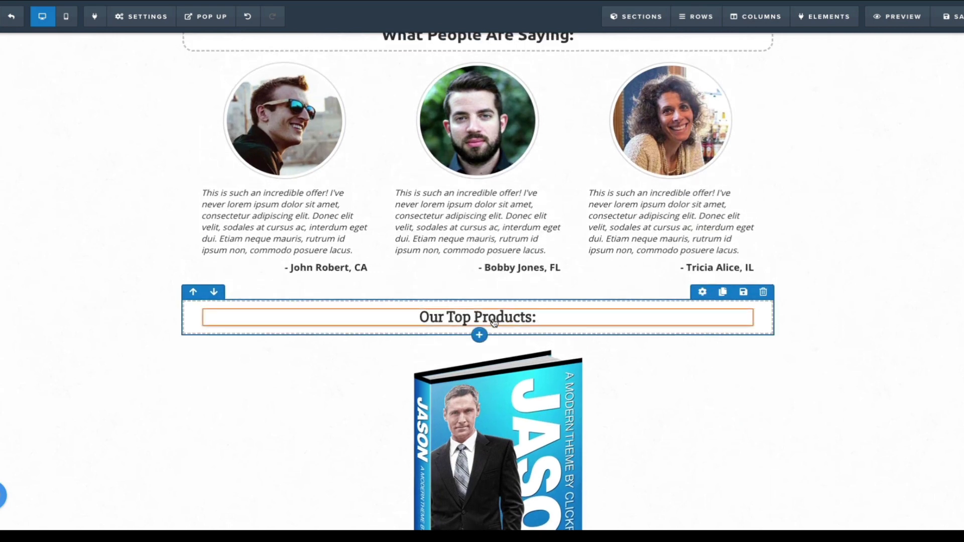
{"action": "left_click", "coordinate": [494, 316]}
{"action": "left_click_drag", "start_coordinate": [414, 320], "coordinate": [532, 321]}
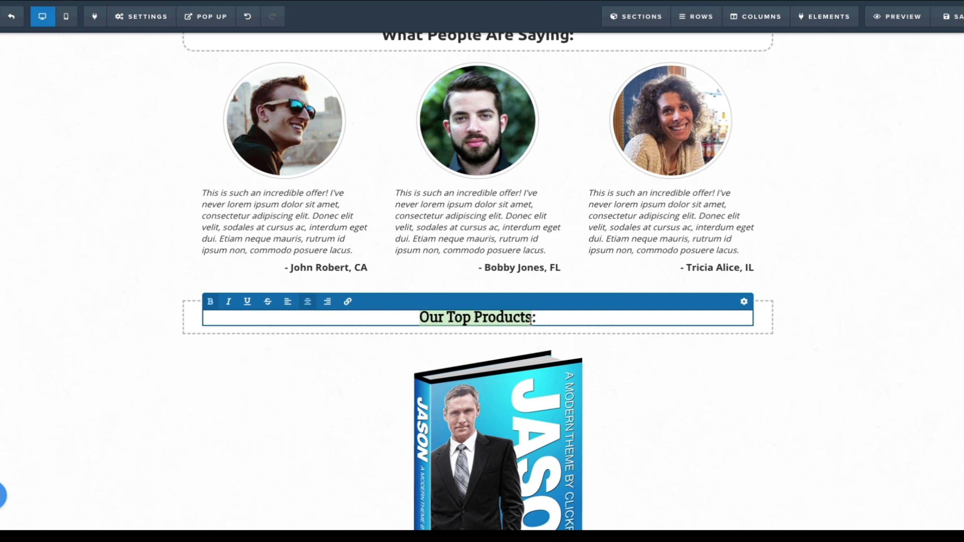
{"action": "type", "text": "Get ALL"}
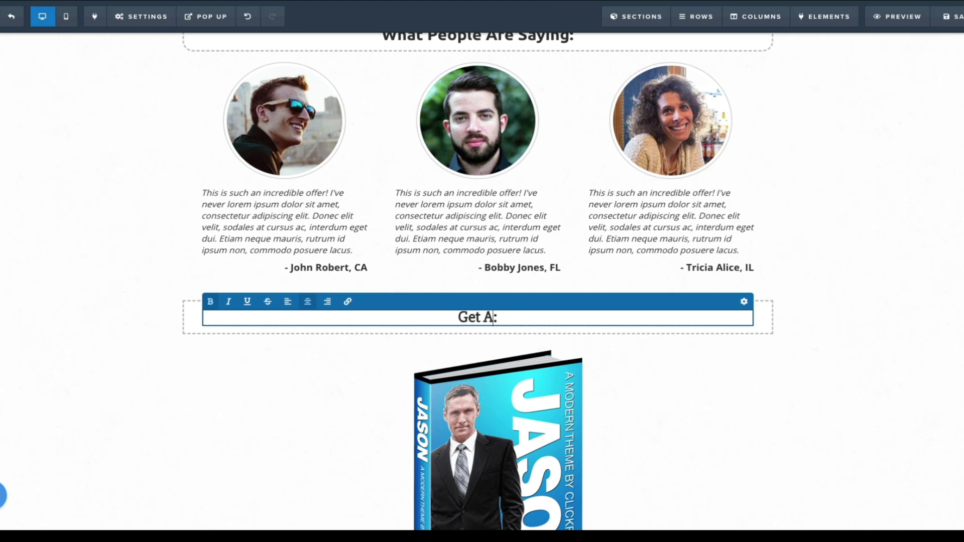
{"action": "type", "text": " Our "}
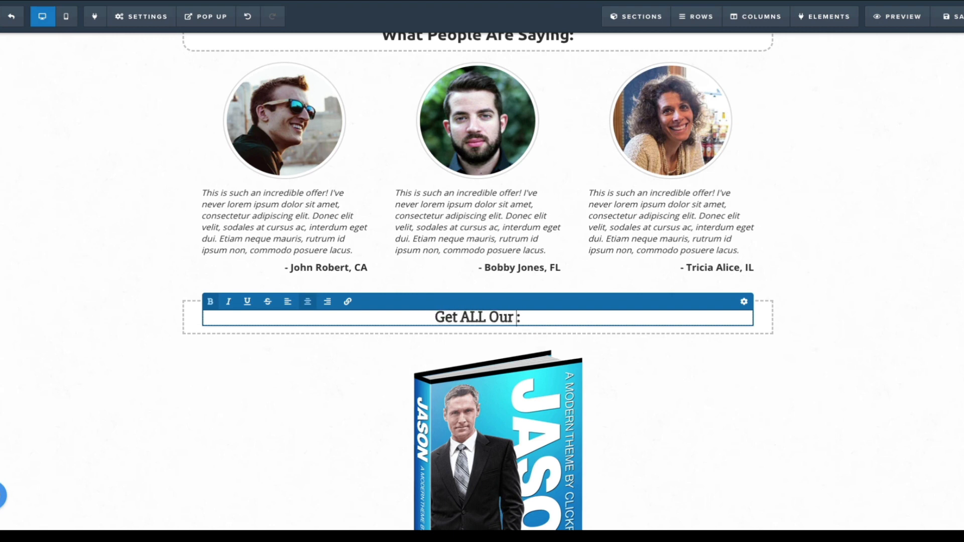
{"action": "type", "text": "Serv"}
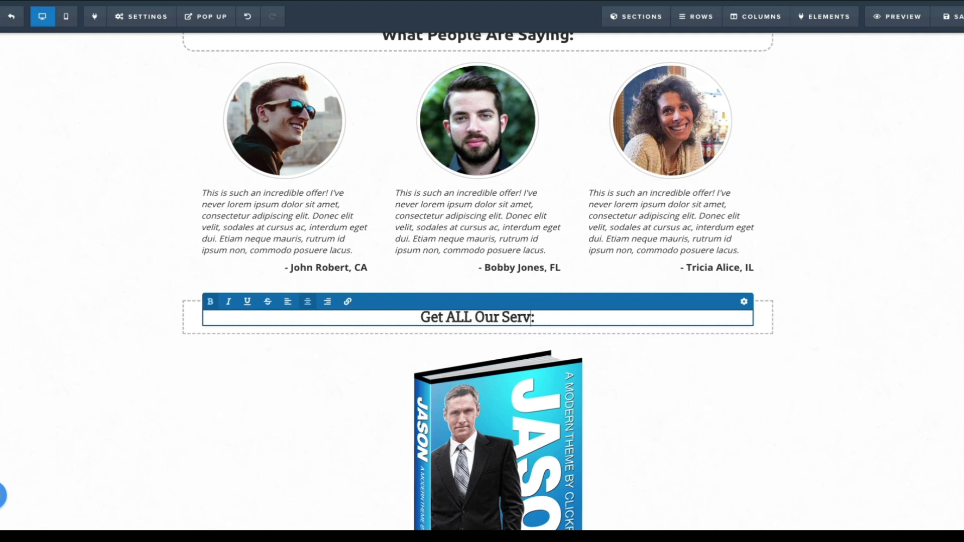
{"action": "type", "text": "ices"}
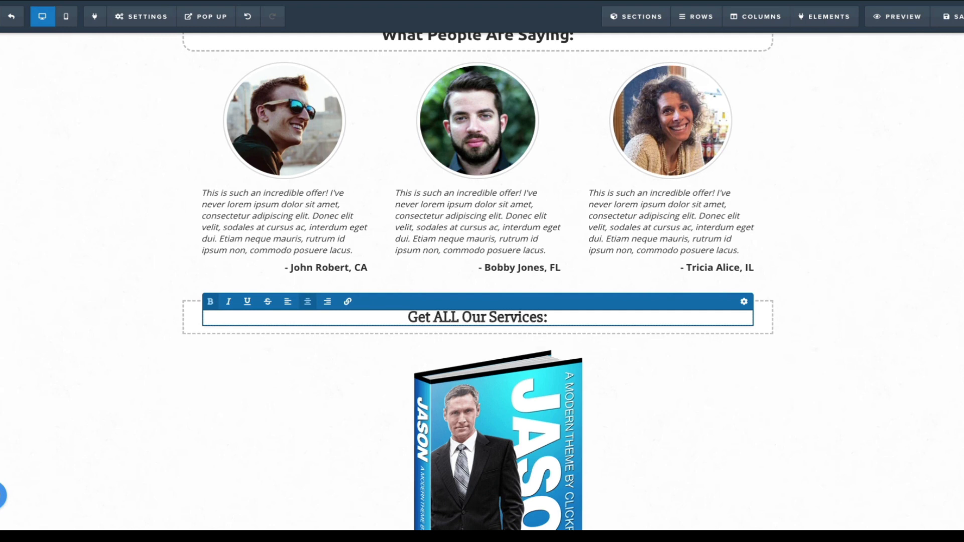
{"action": "type", "text": " At ZER"}
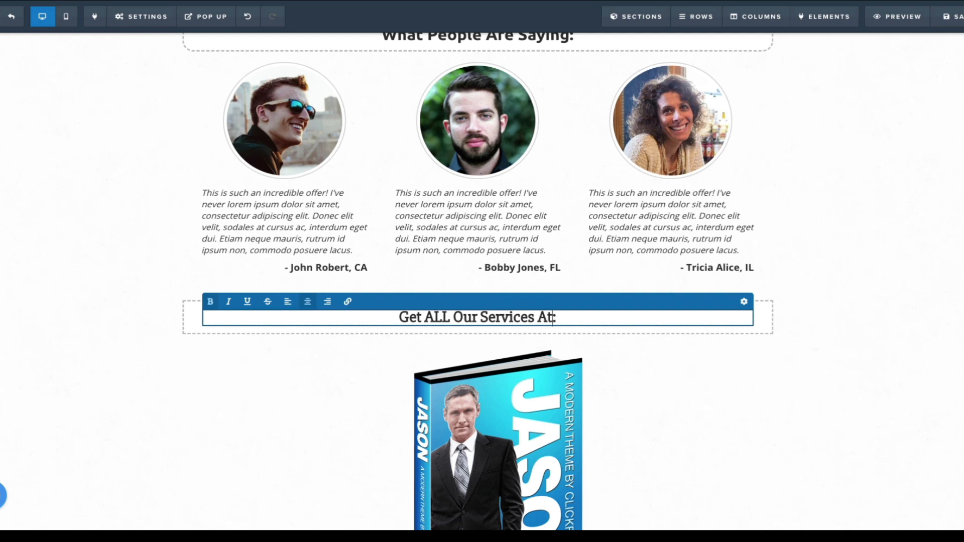
{"action": "type", "text": "O Cost"}
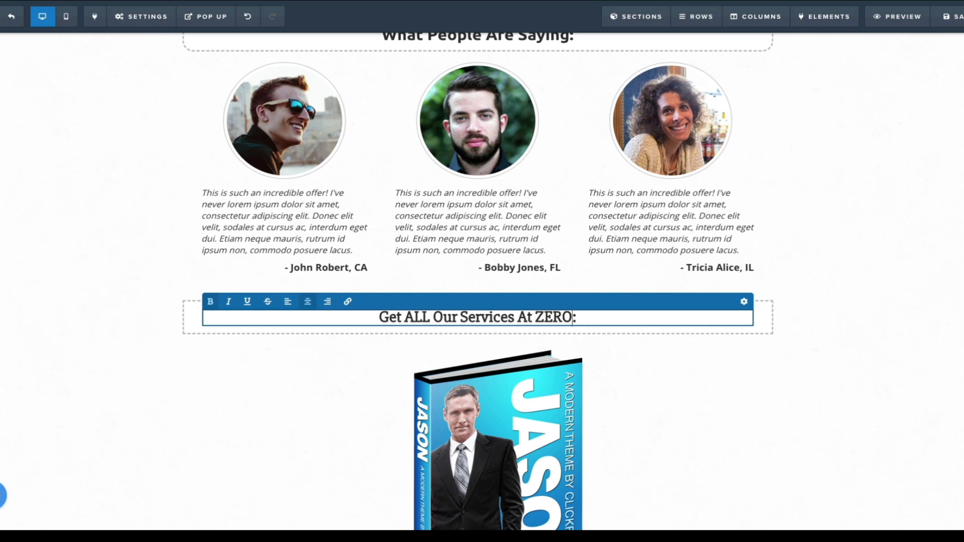
{"action": "type", "text": " !!!!!"}
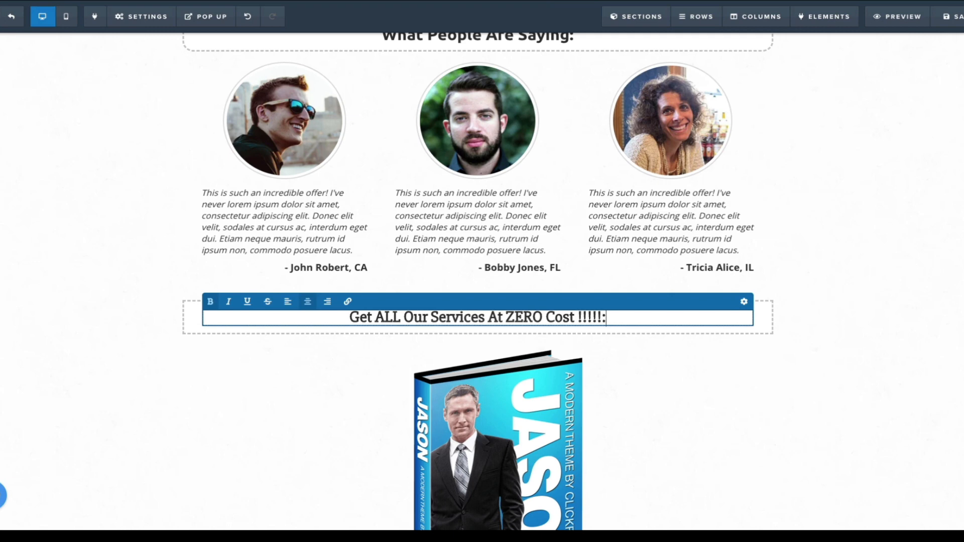
{"action": "key", "text": "BackSpace"}
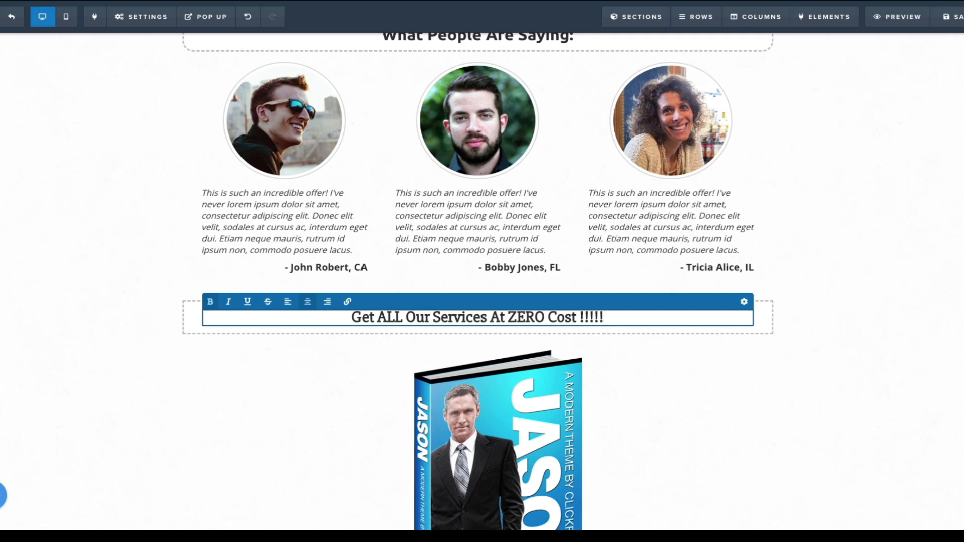
{"action": "left_click", "coordinate": [826, 305]}
Step: Set the width of the book image under the "Get ALL Our Services At ZERO Cost !!!!!" heading to 200 px
{"action": "scroll", "coordinate": [816, 323], "scroll_direction": "down", "scroll_amount": 3}
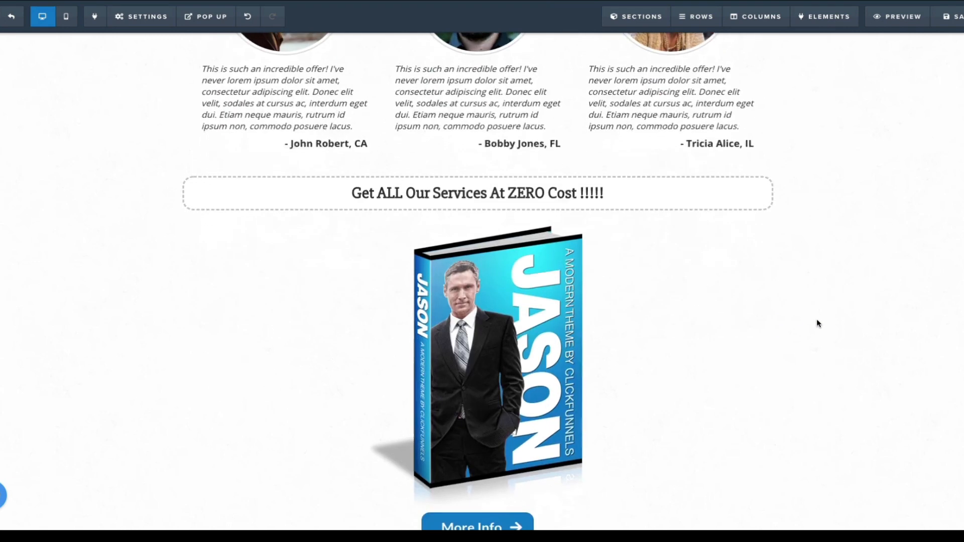
{"action": "left_click", "coordinate": [485, 341]}
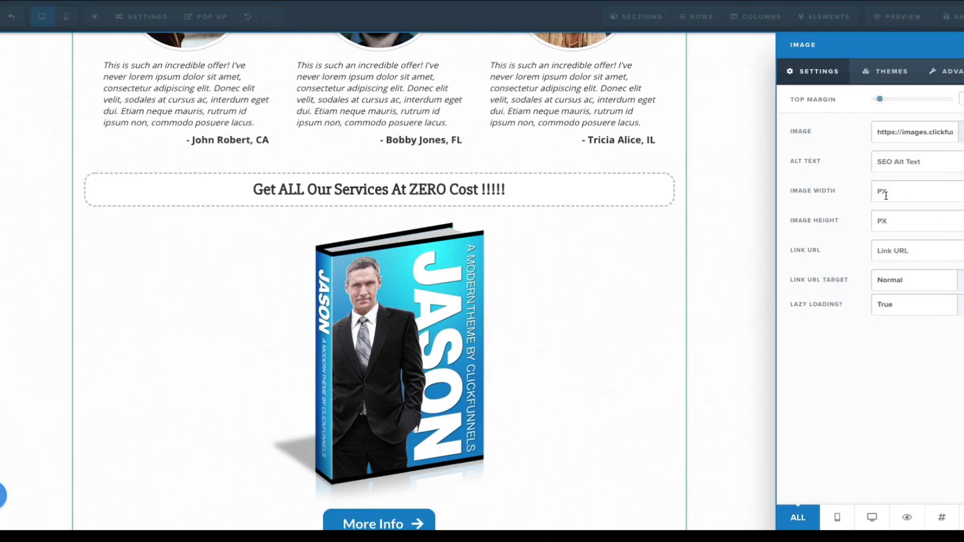
{"action": "left_click", "coordinate": [886, 196]}
{"action": "type", "text": "200"}
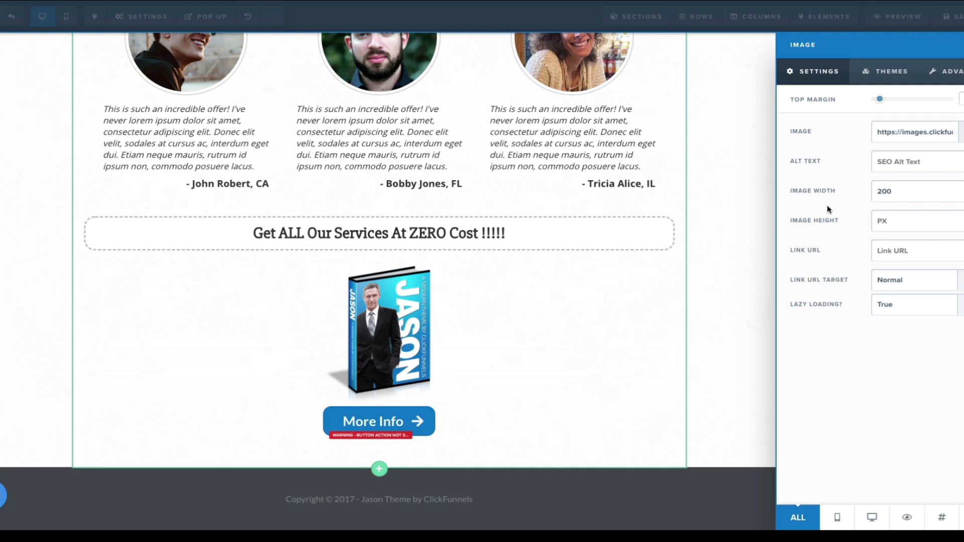
{"action": "left_click", "coordinate": [720, 239]}
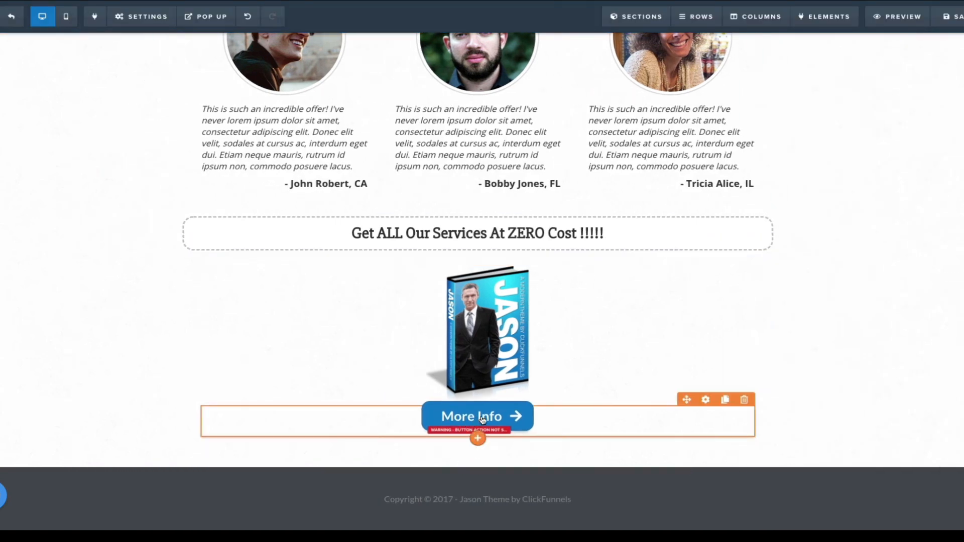
Step: Change the footer text to "Copyright © 2020", removing the Jason Theme by ClickFunnels credit
{"action": "left_click", "coordinate": [592, 500]}
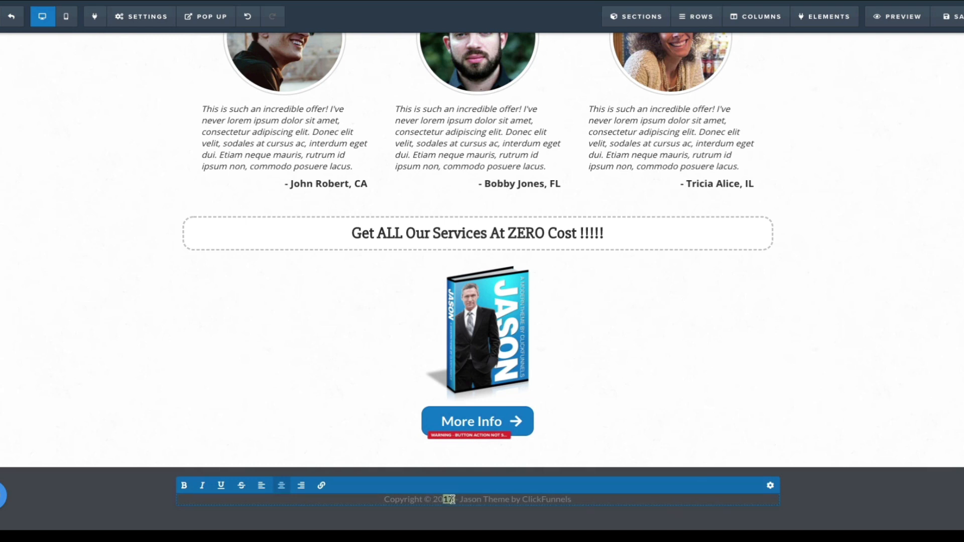
{"action": "type", "text": "20"}
{"action": "mouse_move", "coordinate": [458, 499]}
{"action": "left_mouse_down"}
{"action": "mouse_move", "coordinate": [609, 510]}
{"action": "mouse_move", "coordinate": [569, 497]}
{"action": "mouse_move", "coordinate": [451, 497]}
{"action": "left_mouse_up"}
{"action": "left_click", "coordinate": [508, 505]}
{"action": "key", "text": "BackSpace"}
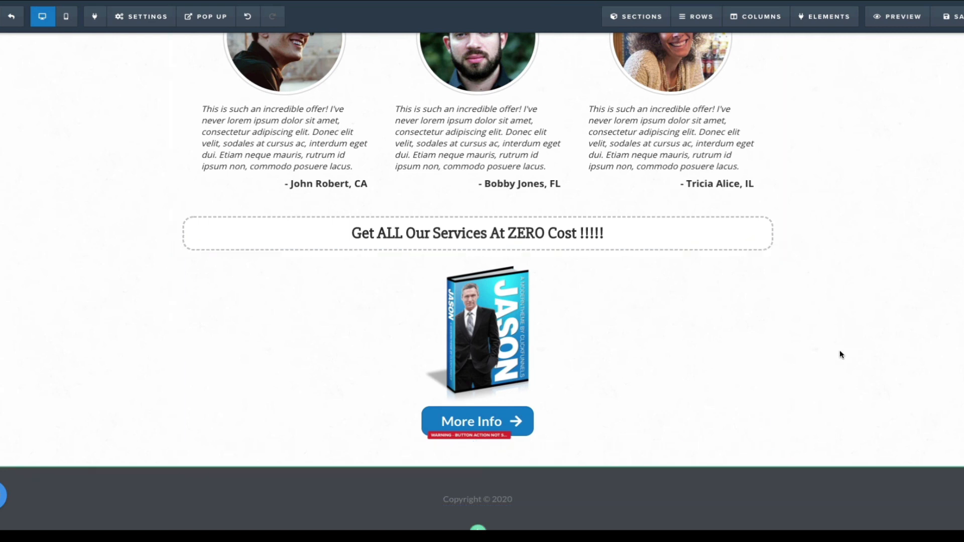
Step: Replace the "What This Website Is All About:" heading above the three secrets with "Get All This At ZERO Cost To YOU :"
{"action": "scroll", "coordinate": [839, 353], "scroll_direction": "up", "scroll_amount": 3}
{"action": "scroll", "coordinate": [840, 355], "scroll_direction": "up", "scroll_amount": 2}
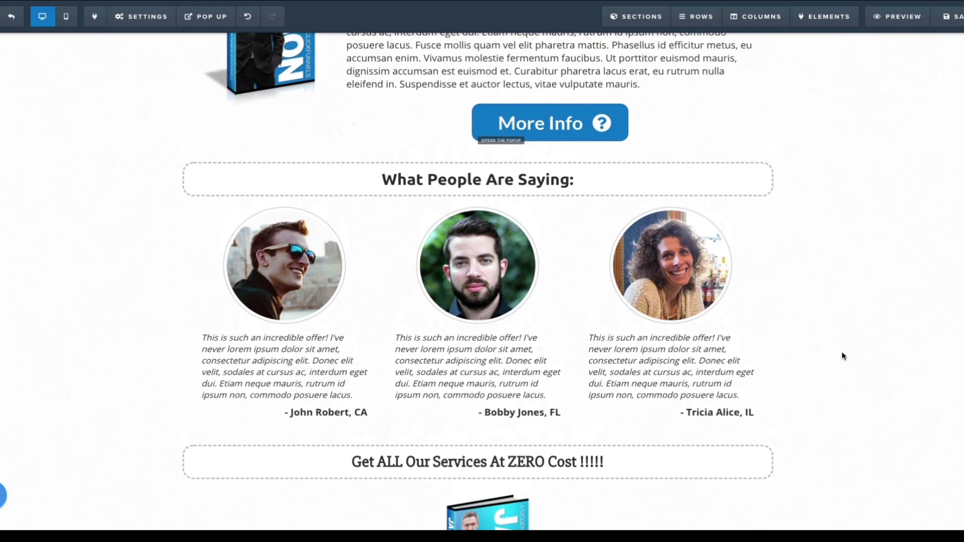
{"action": "scroll", "coordinate": [842, 356], "scroll_direction": "down", "scroll_amount": 1}
{"action": "scroll", "coordinate": [841, 355], "scroll_direction": "up", "scroll_amount": 3}
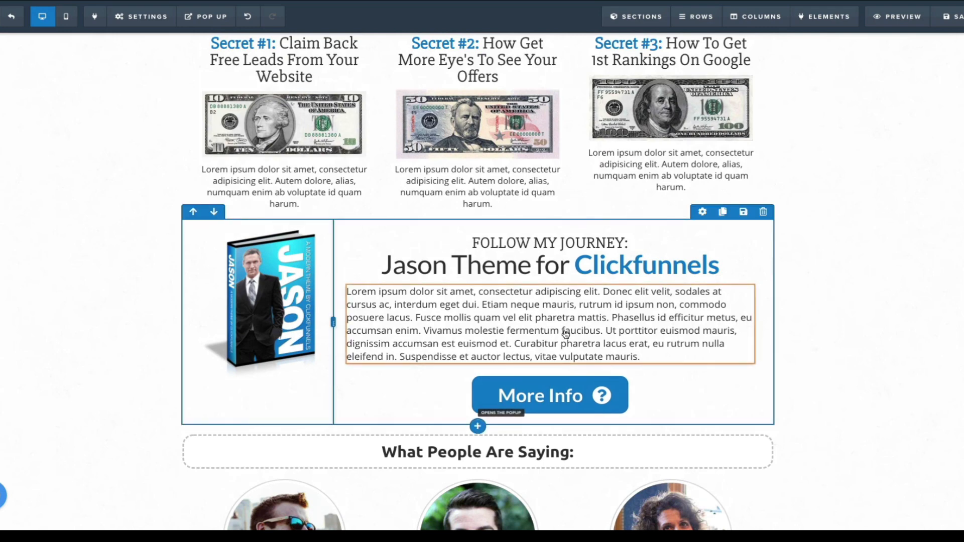
{"action": "scroll", "coordinate": [633, 350], "scroll_direction": "up", "scroll_amount": 4}
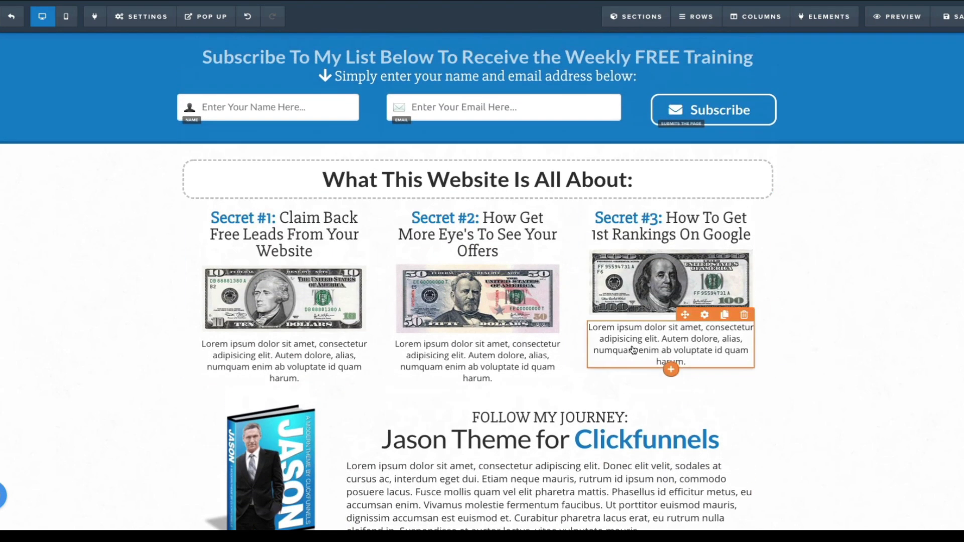
{"action": "scroll", "coordinate": [633, 350], "scroll_direction": "up", "scroll_amount": 3}
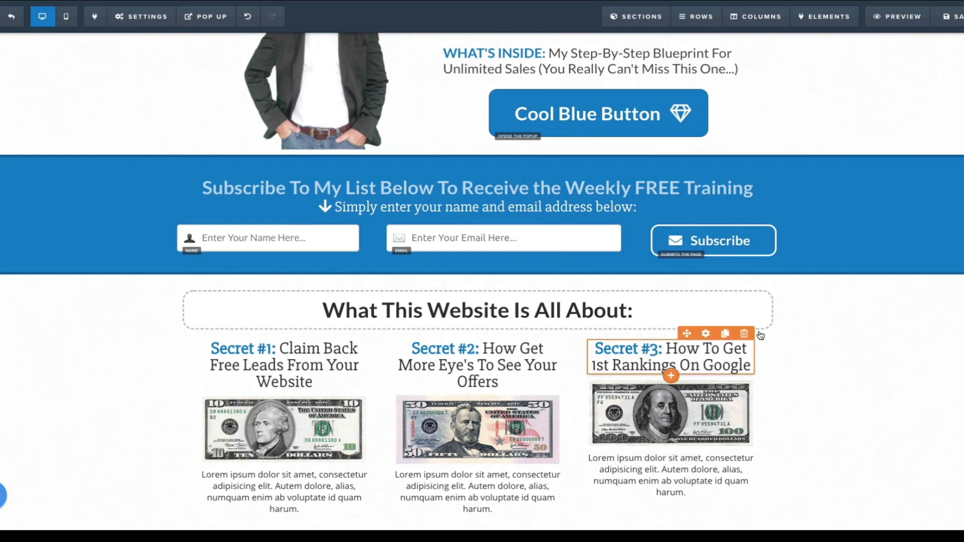
{"action": "left_click", "coordinate": [322, 313]}
{"action": "left_click_drag", "start_coordinate": [322, 312], "coordinate": [626, 314]}
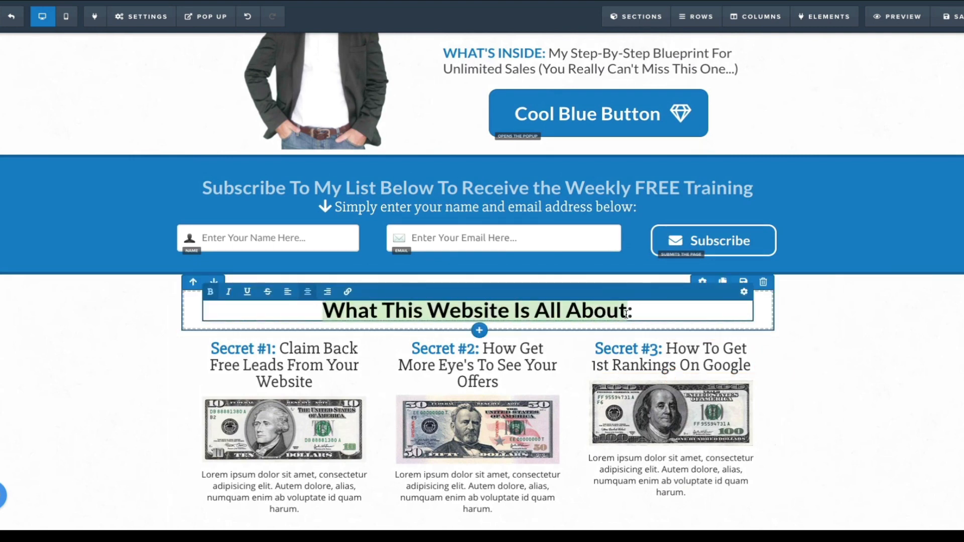
{"action": "type", "text": "Get T:"}
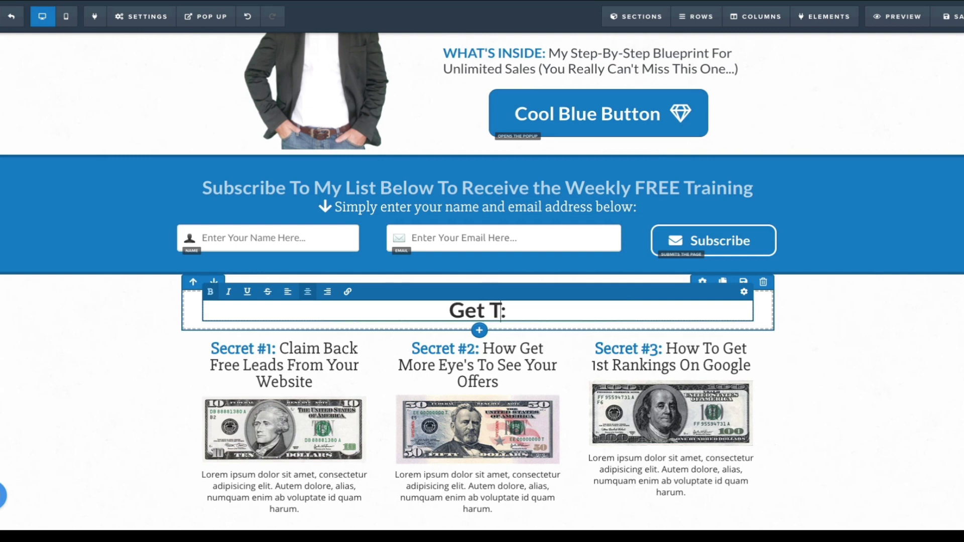
{"action": "key", "text": "BackSpace"}
{"action": "type", "text": "All This"}
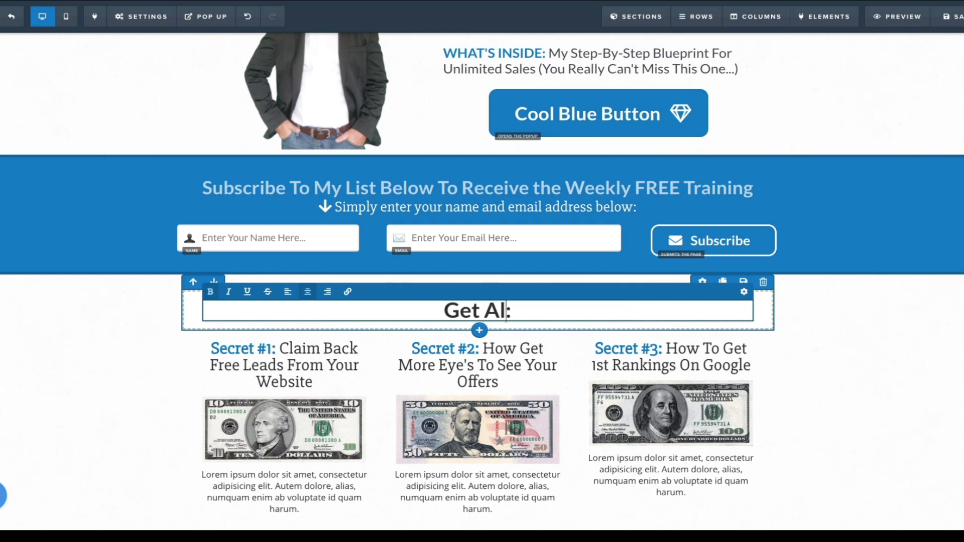
{"action": "type", "text": " At ZE"}
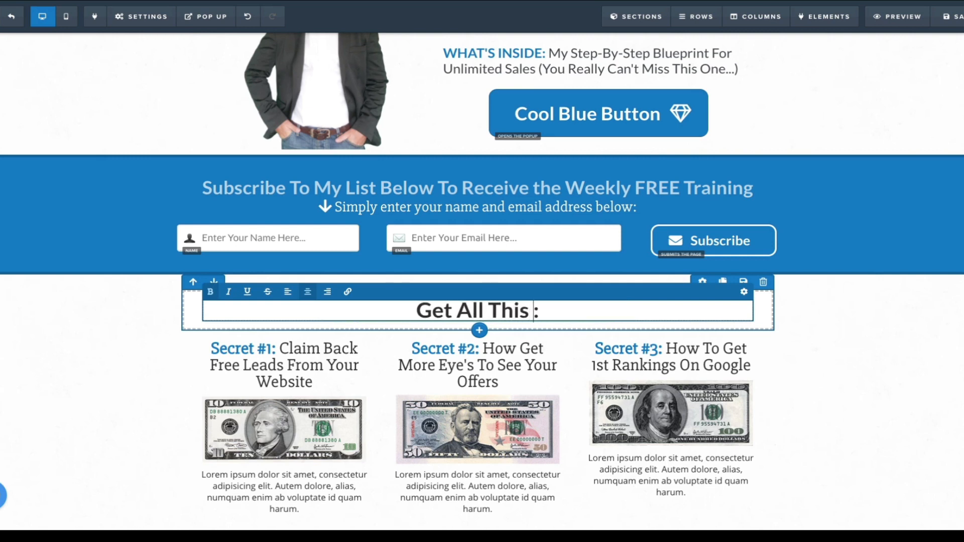
{"action": "type", "text": "RO "}
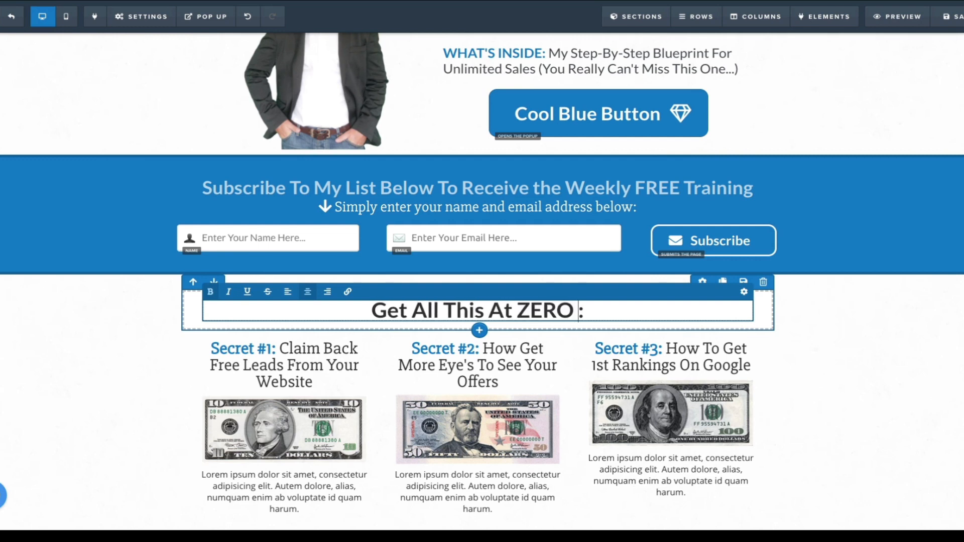
{"action": "type", "text": "Cost To Y"}
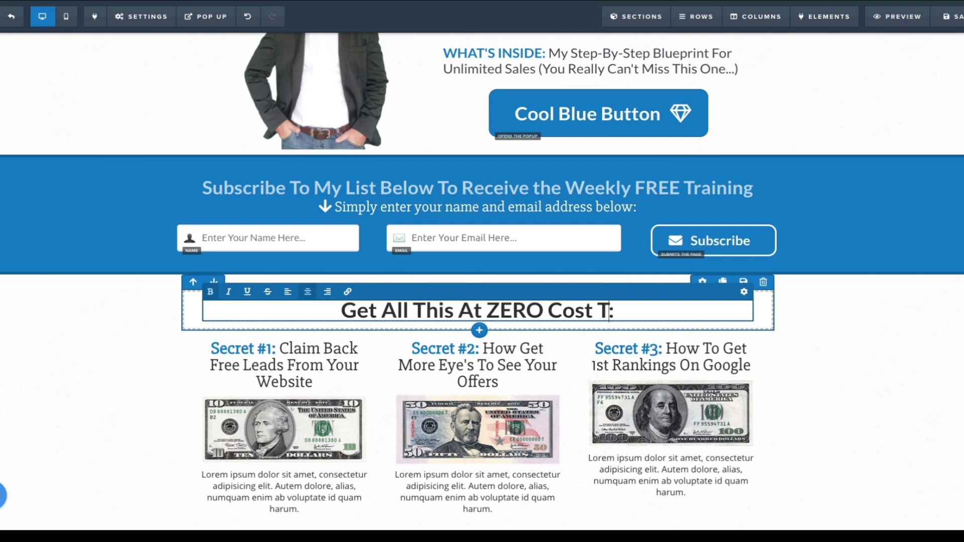
{"action": "type", "text": "OU !"}
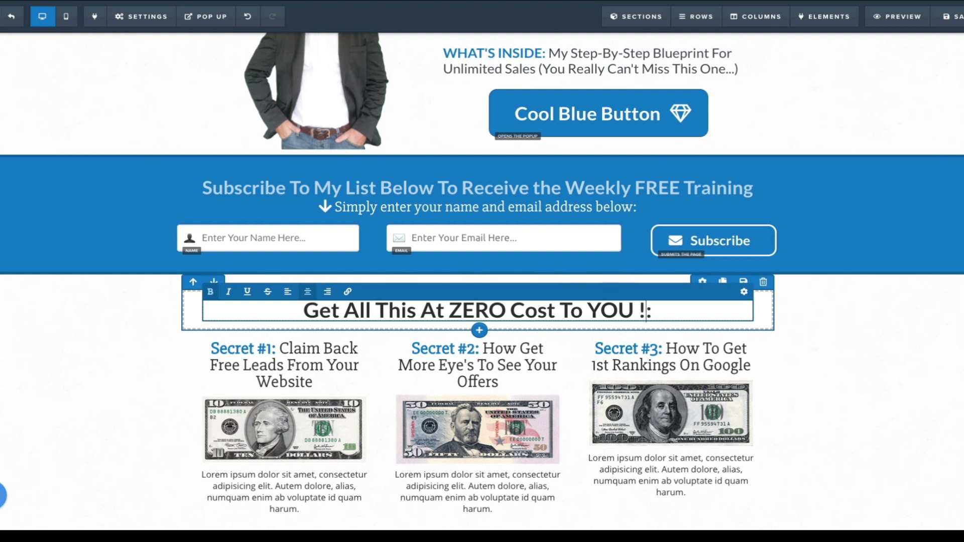
{"action": "key", "text": "BackSpace"}
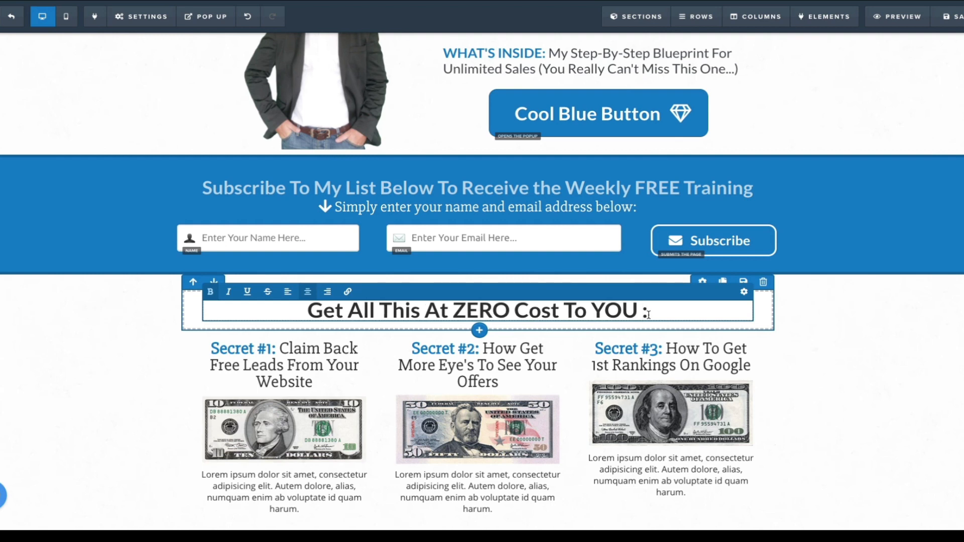
{"action": "left_click", "coordinate": [814, 339]}
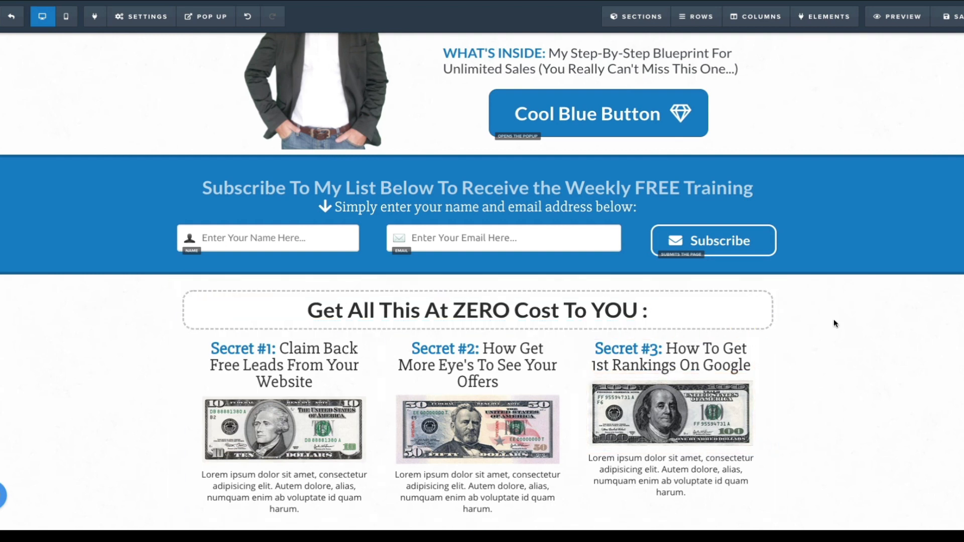
Step: Replace "Subscribe To My List" in the headline above the opt-in form with "Fill In The Form"
{"action": "scroll", "coordinate": [834, 321], "scroll_direction": "up", "scroll_amount": 2}
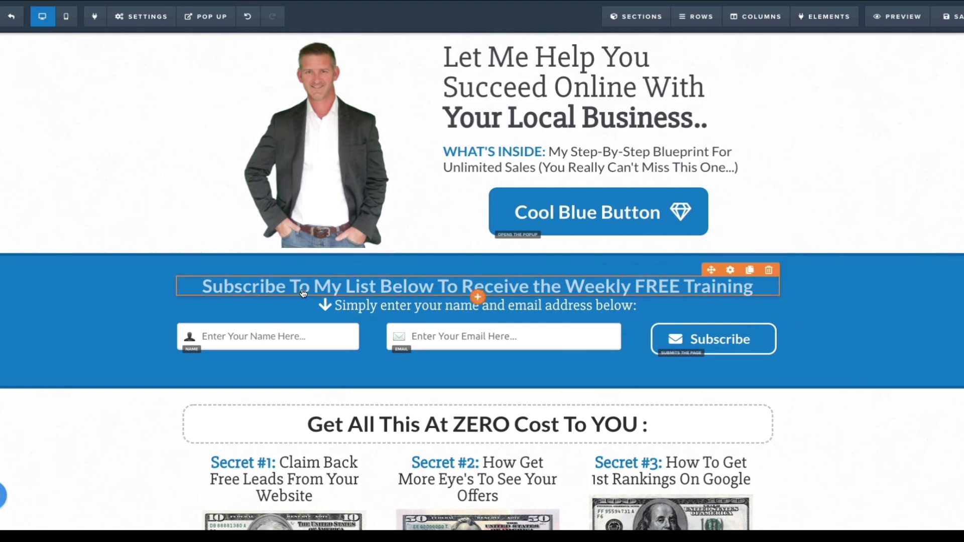
{"action": "left_click", "coordinate": [317, 289]}
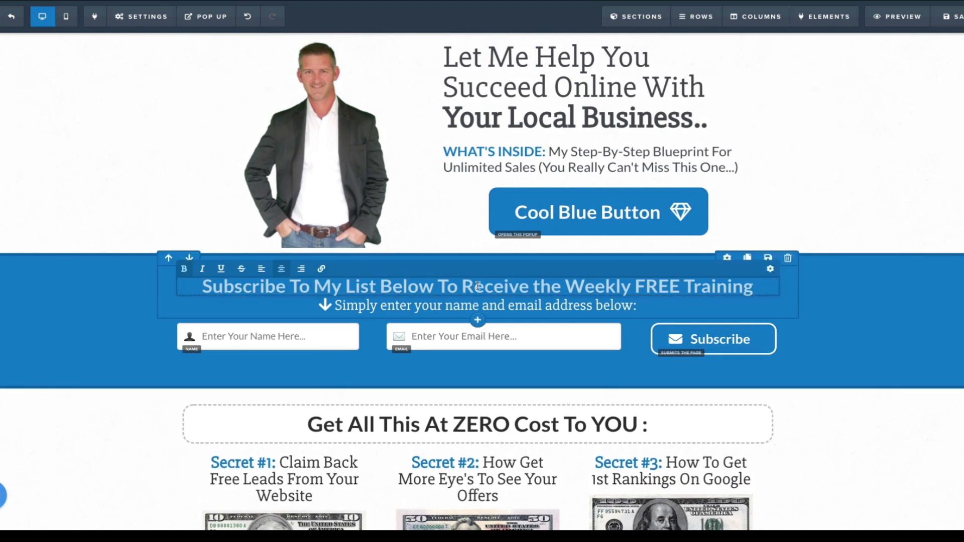
{"action": "left_click_drag", "start_coordinate": [478, 286], "coordinate": [479, 287]}
{"action": "left_click", "coordinate": [433, 288]}
{"action": "left_click_drag", "start_coordinate": [377, 287], "coordinate": [179, 290]}
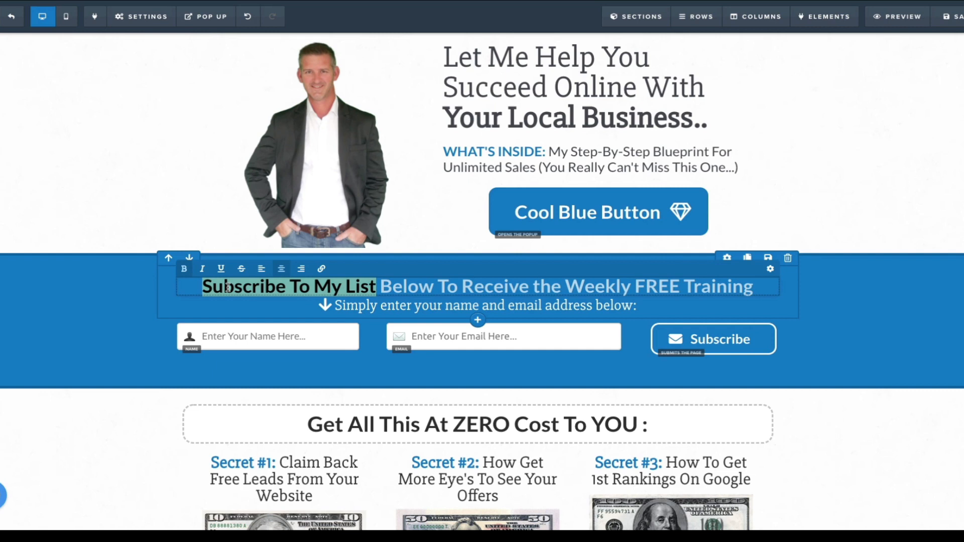
{"action": "type", "text": "Fill"}
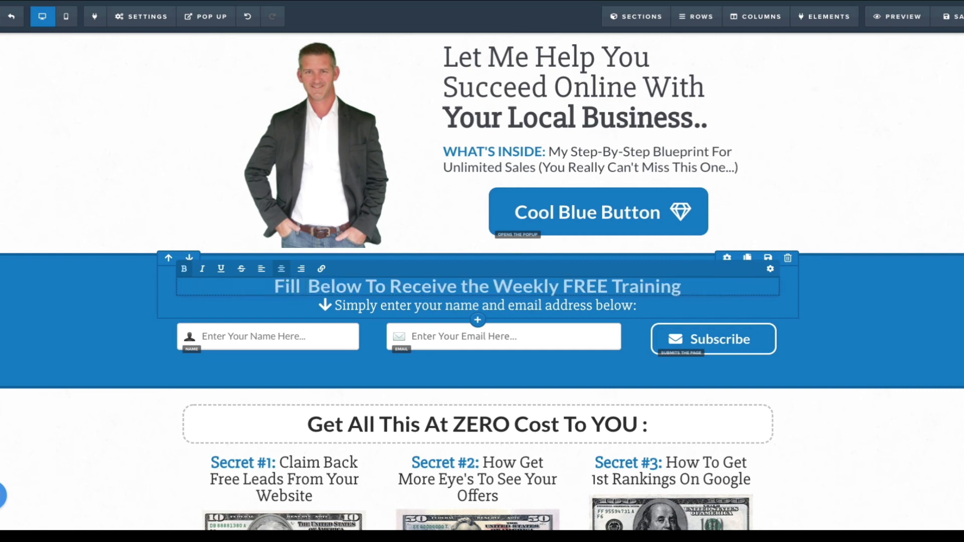
{"action": "type", "text": " In The"}
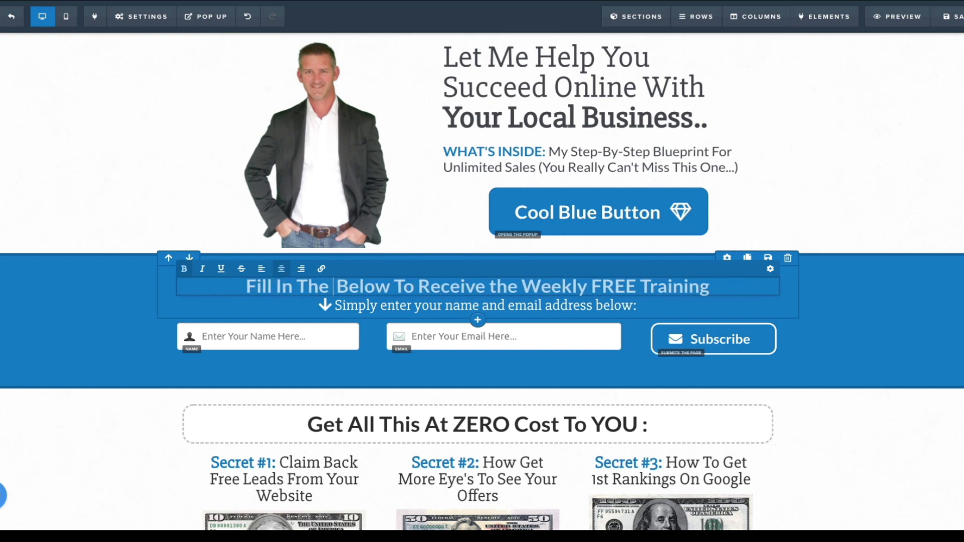
{"action": "type", "text": " Form"}
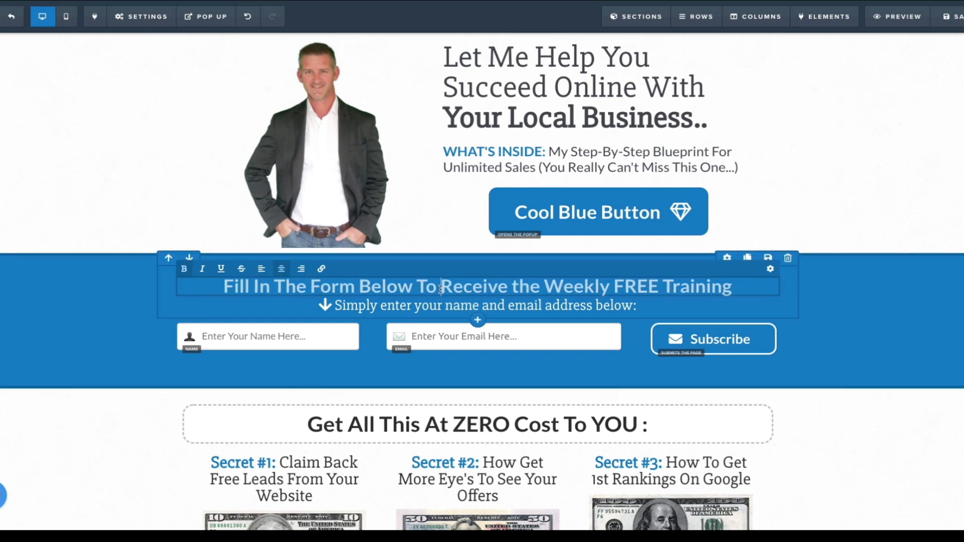
Step: Replace "Receive the Weekly" in the headline above the opt-in form with "Find Out About Our"
{"action": "left_click_drag", "start_coordinate": [439, 287], "coordinate": [608, 293]}
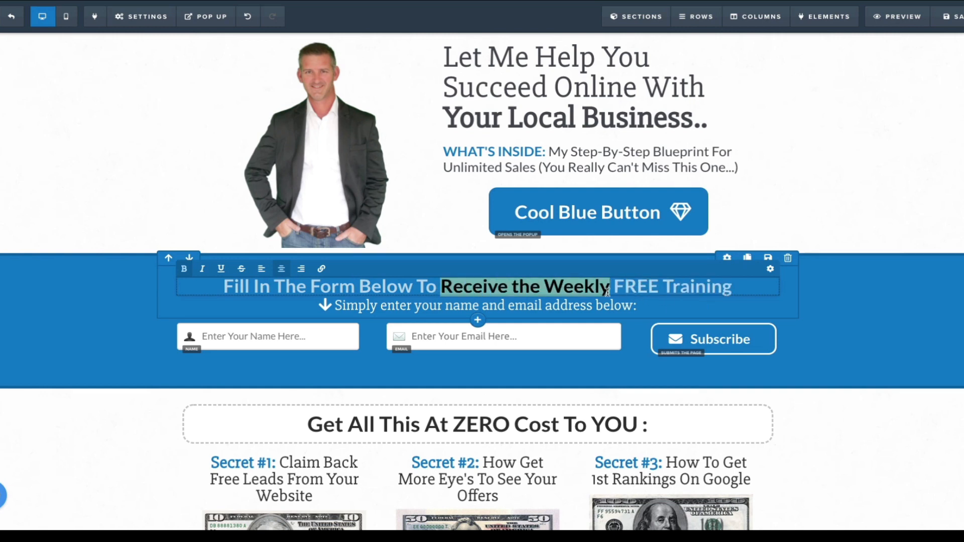
{"action": "type", "text": "A"}
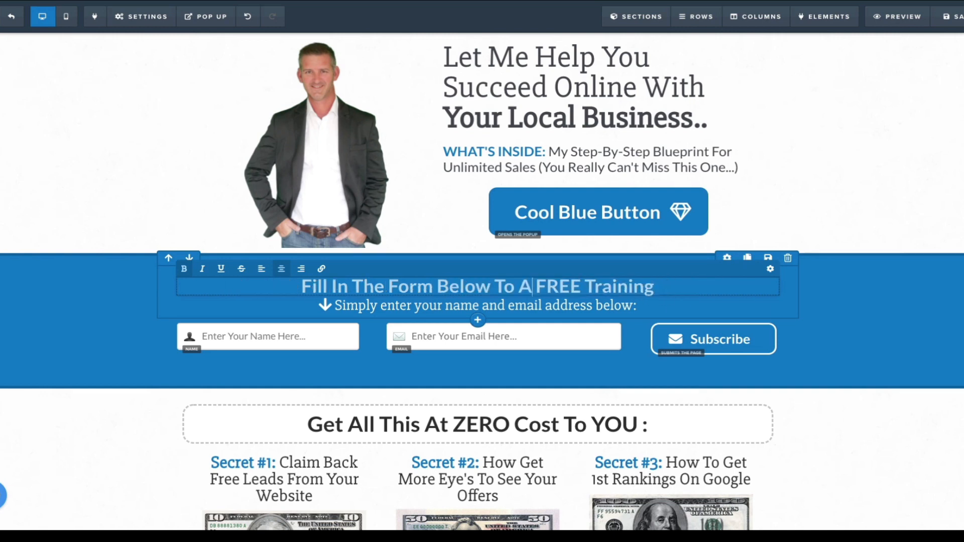
{"action": "key", "text": "BackSpace"}
{"action": "type", "text": "Find O"}
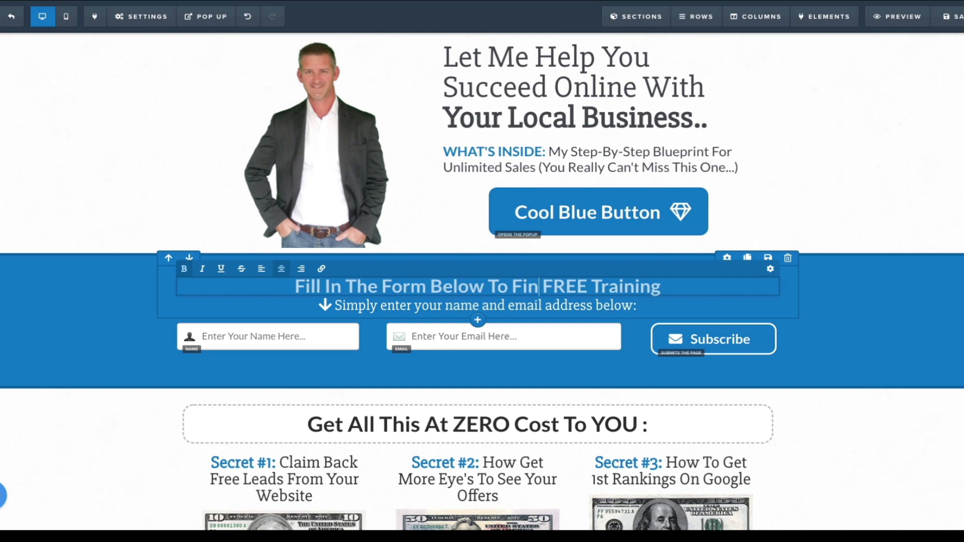
{"action": "type", "text": "ut"}
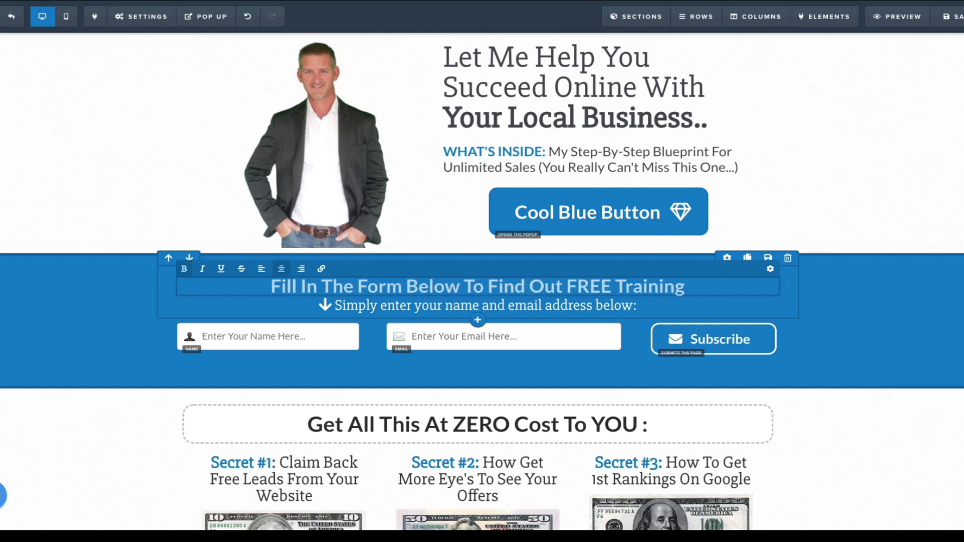
{"action": "type", "text": " About Ou "}
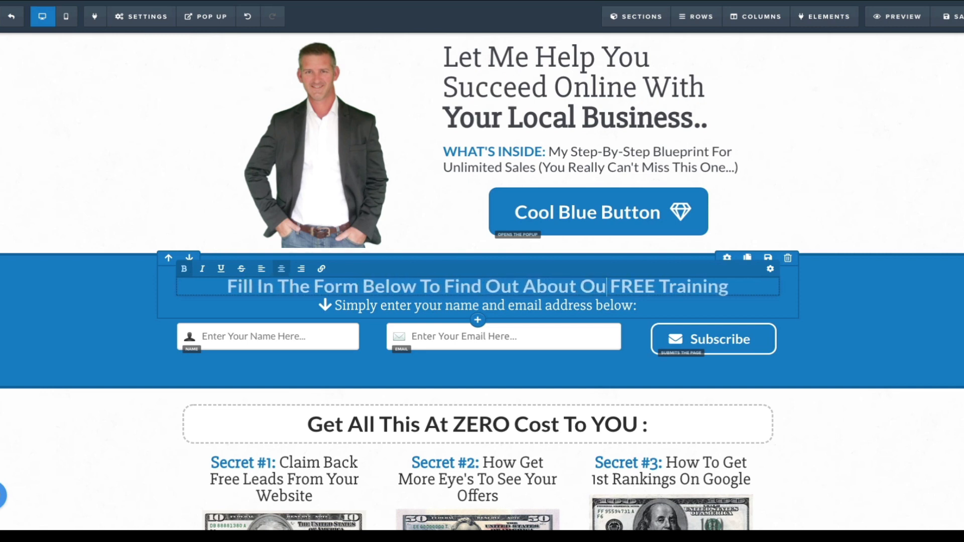
{"action": "type", "text": "r"}
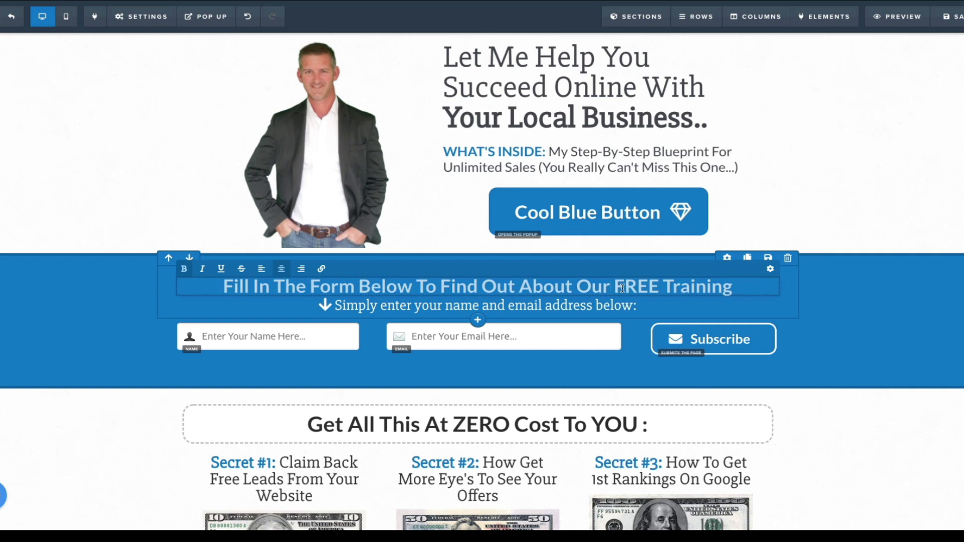
Step: Replace the word "Training" at the end of the opt-in form headline with "Services"
{"action": "left_click_drag", "start_coordinate": [659, 285], "coordinate": [731, 285]}
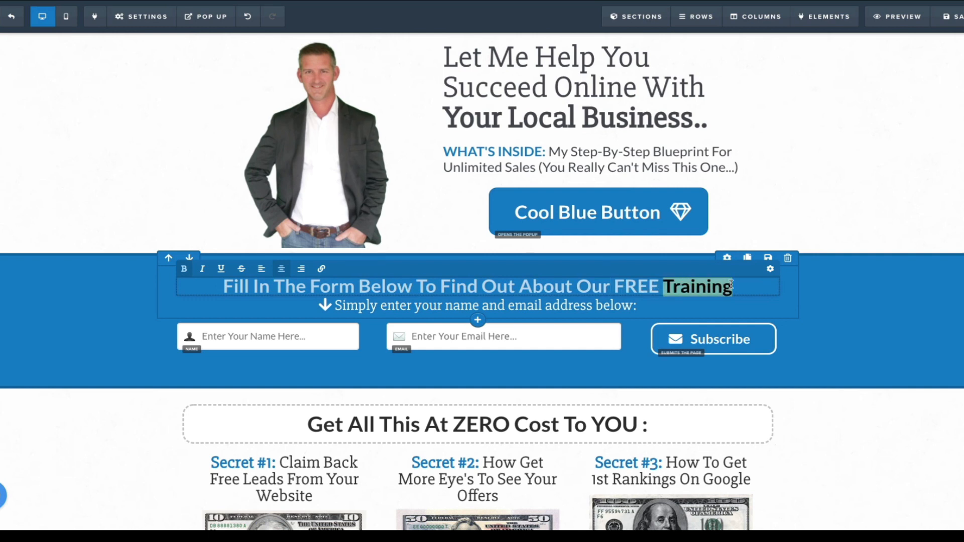
{"action": "type", "text": "Servi"}
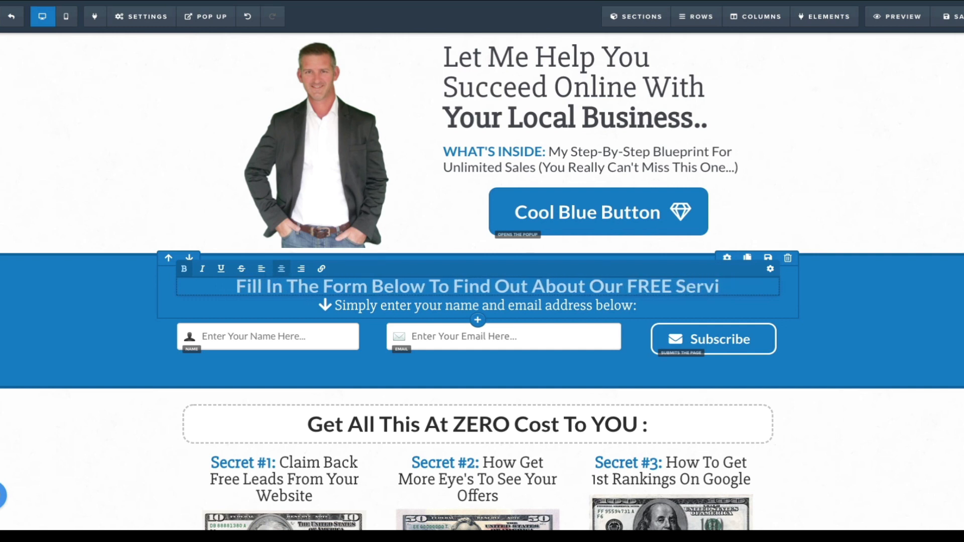
{"action": "type", "text": "ces"}
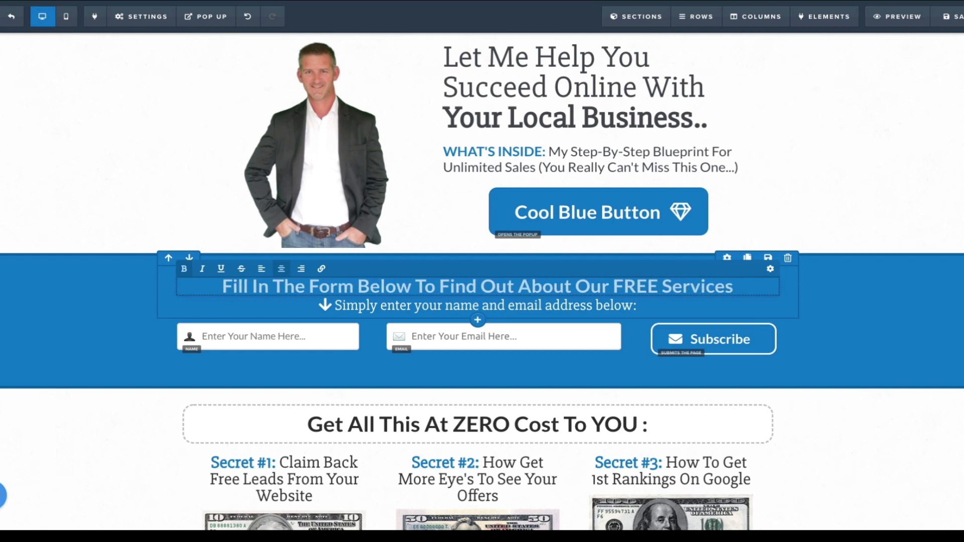
{"action": "left_click", "coordinate": [845, 217]}
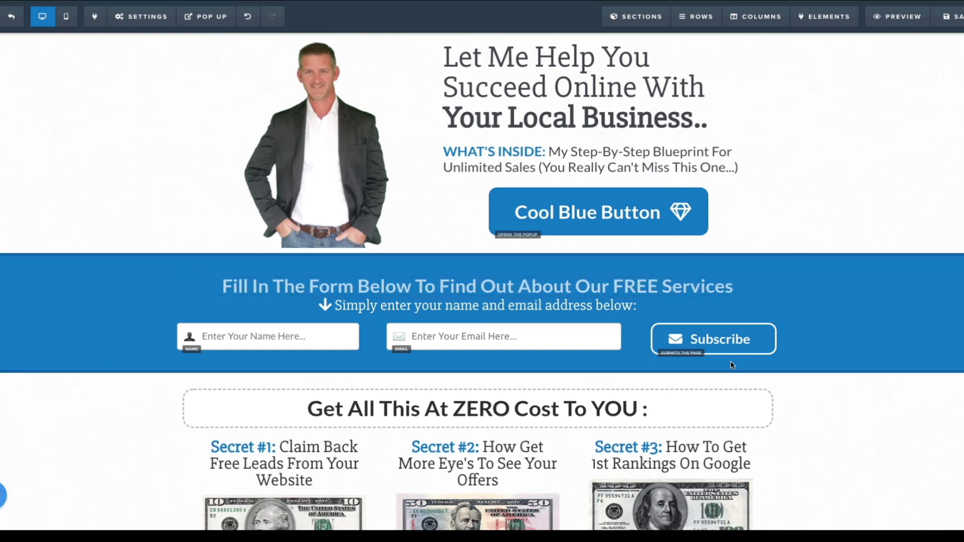
Step: Change the text of the opt-in form's Subscribe button to "Submit"
{"action": "left_click", "coordinate": [723, 341]}
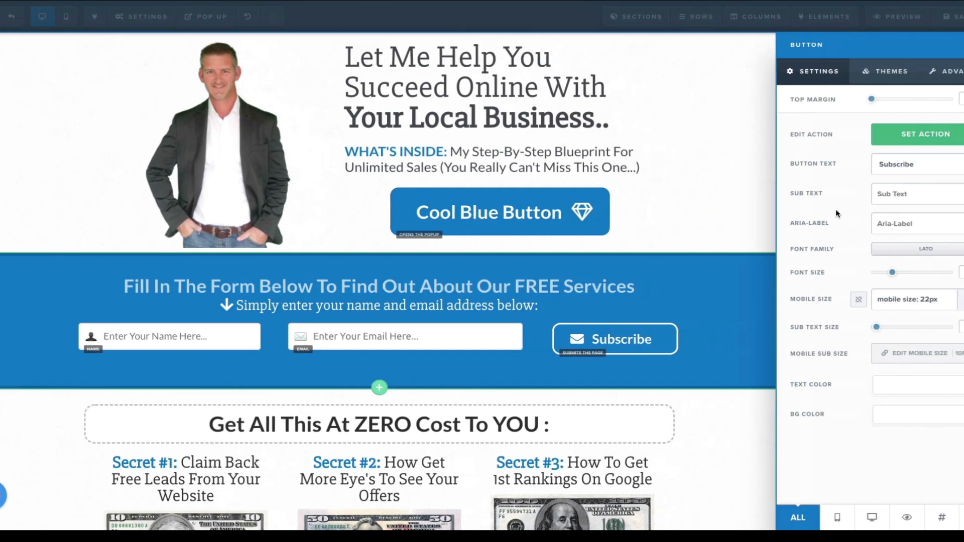
{"action": "left_click_drag", "start_coordinate": [916, 167], "coordinate": [877, 168]}
{"action": "type", "text": "Submit"}
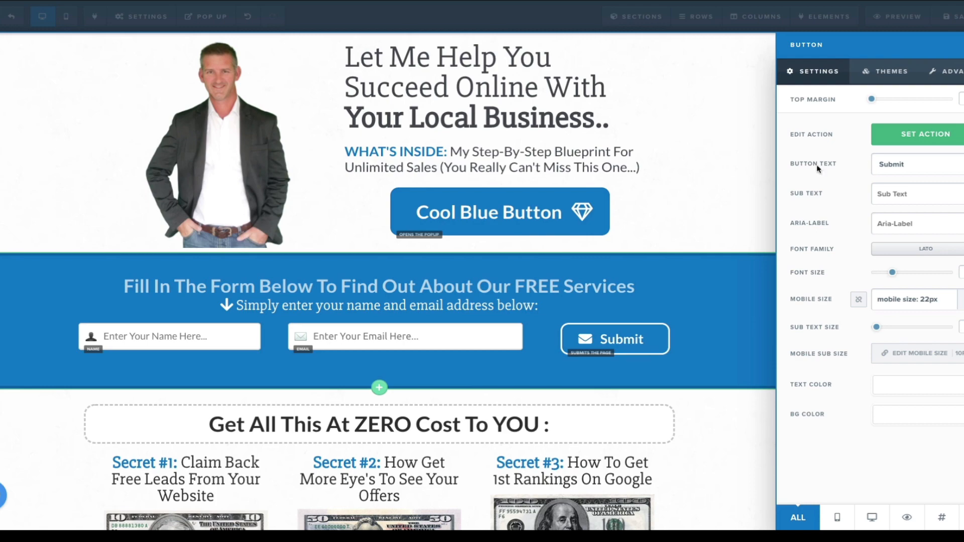
{"action": "left_click", "coordinate": [724, 195]}
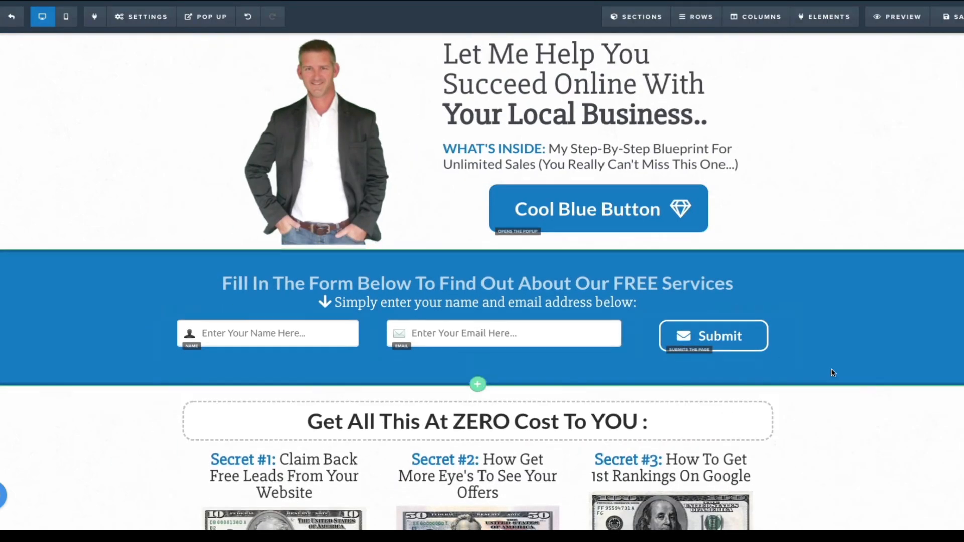
Step: Set the action of the More Info button under the lower book image to Open the Pop Up, and save the page
{"action": "scroll", "coordinate": [825, 371], "scroll_direction": "down", "scroll_amount": 5}
{"action": "scroll", "coordinate": [826, 371], "scroll_direction": "down", "scroll_amount": 3}
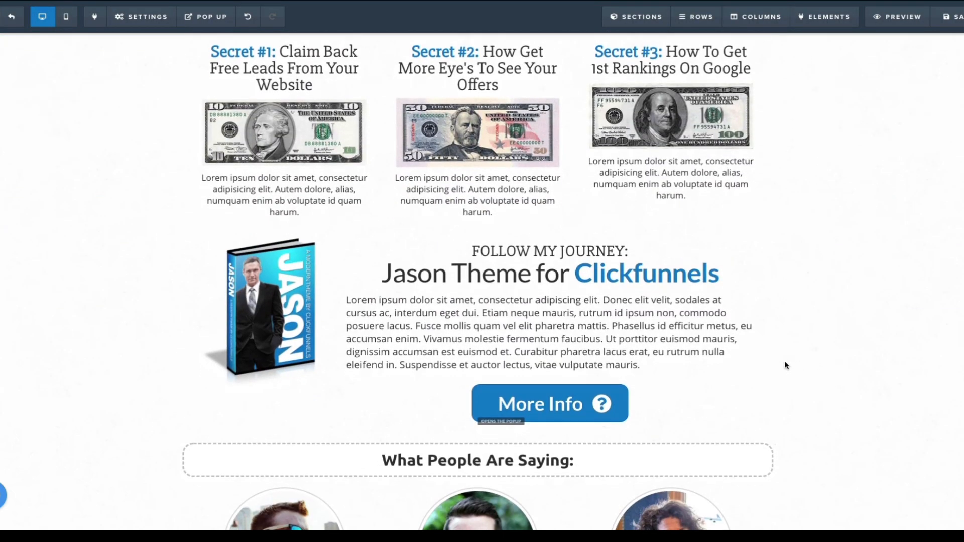
{"action": "scroll", "coordinate": [784, 365], "scroll_direction": "down", "scroll_amount": 5}
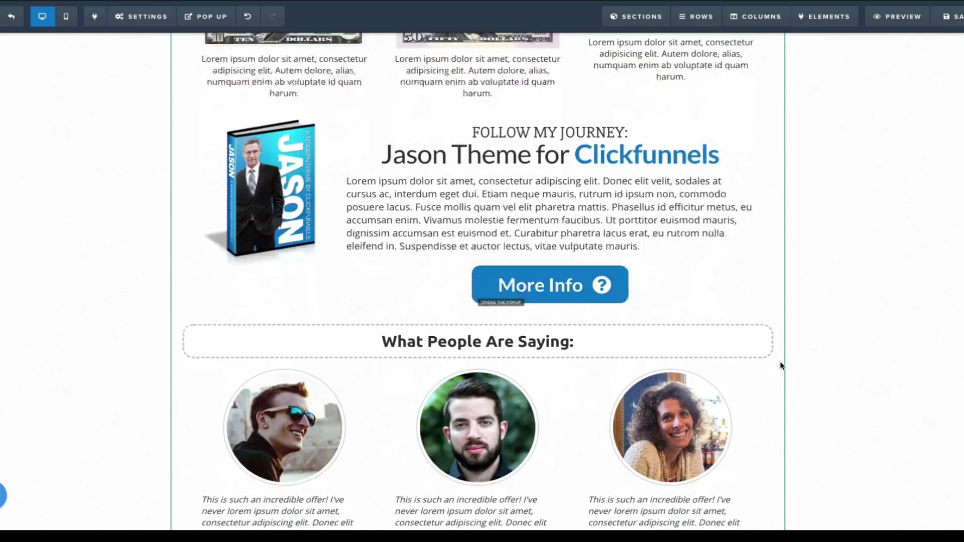
{"action": "scroll", "coordinate": [763, 366], "scroll_direction": "down", "scroll_amount": 5}
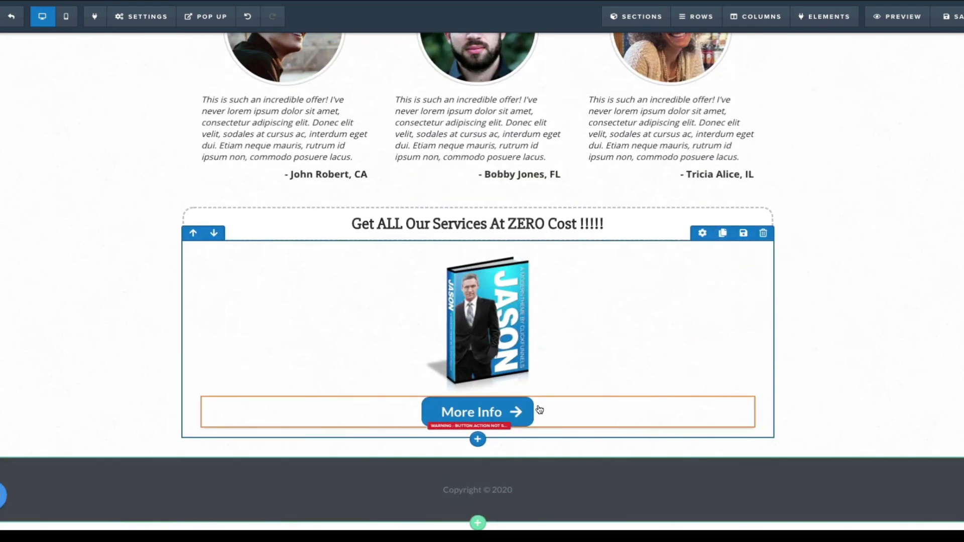
{"action": "left_click", "coordinate": [502, 410]}
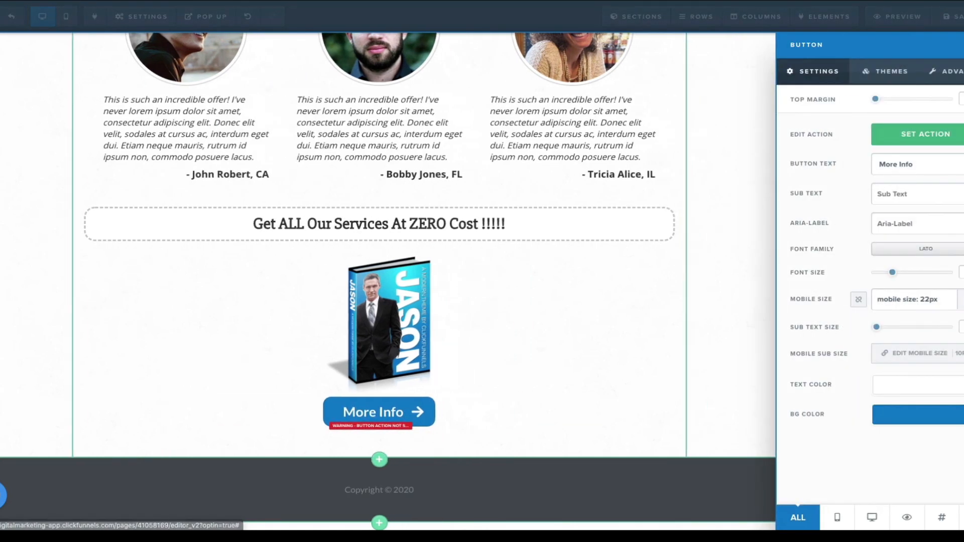
{"action": "left_click", "coordinate": [909, 138]}
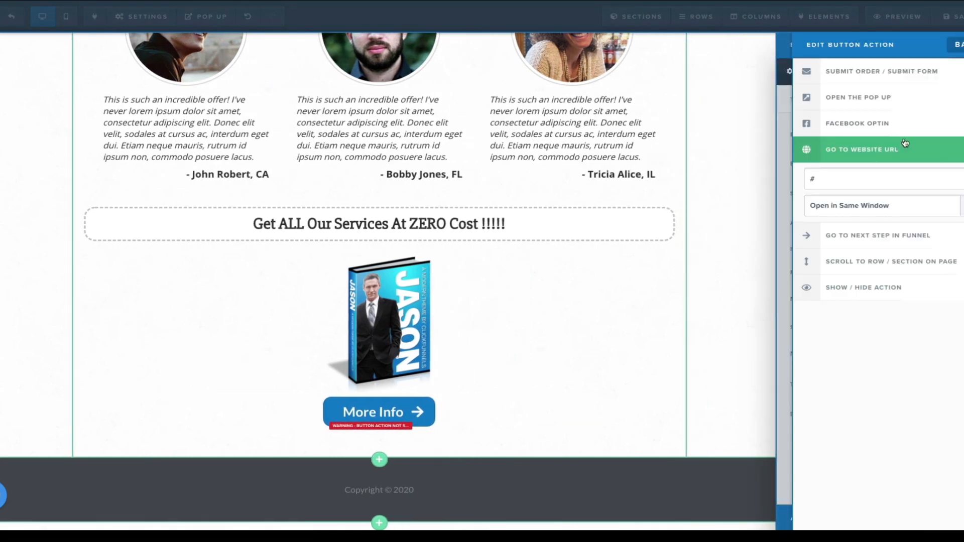
{"action": "left_click", "coordinate": [880, 100]}
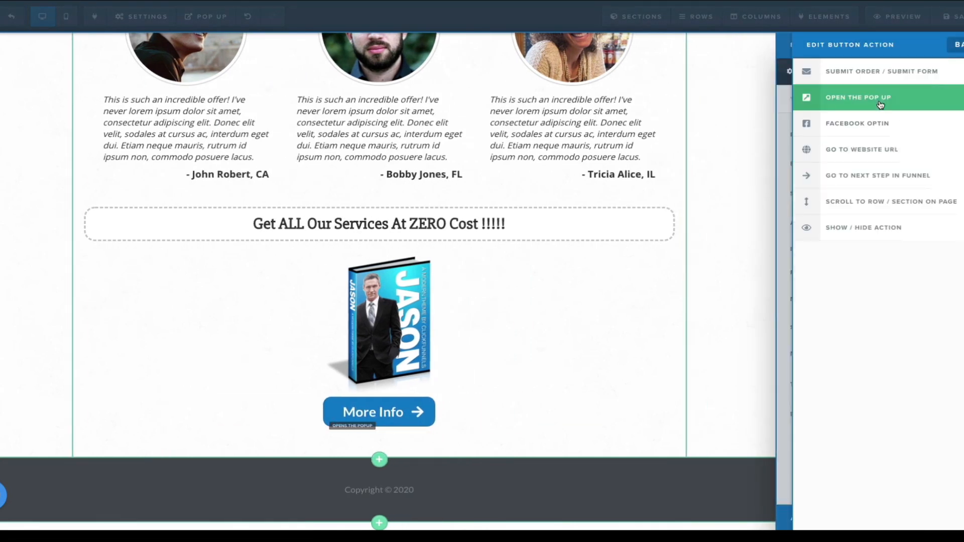
{"action": "left_click", "coordinate": [764, 208]}
{"action": "scroll", "coordinate": [916, 188], "scroll_direction": "up", "scroll_amount": 10}
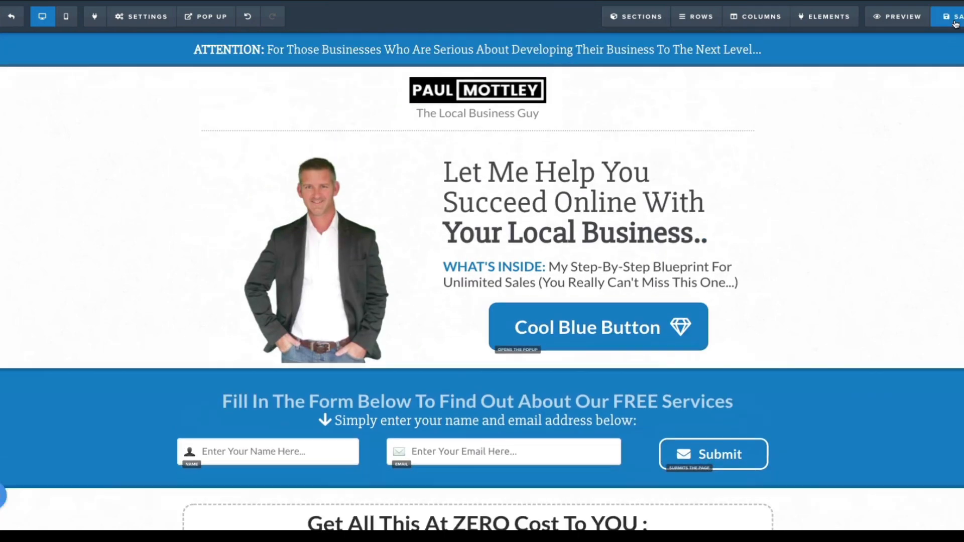
{"action": "left_click", "coordinate": [956, 22]}
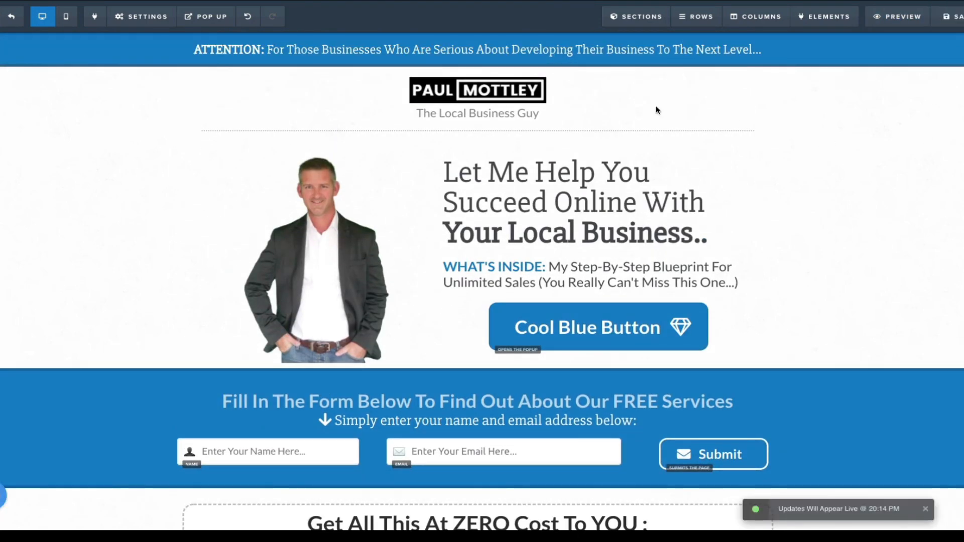
Step: Set the affiliate badge to Hide in the page's general settings
{"action": "left_click", "coordinate": [141, 17]}
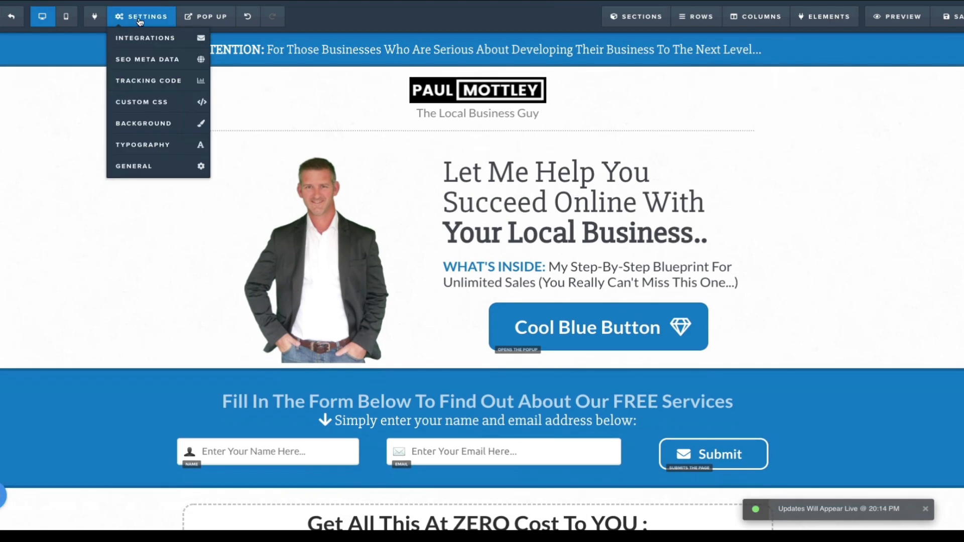
{"action": "left_click", "coordinate": [136, 169]}
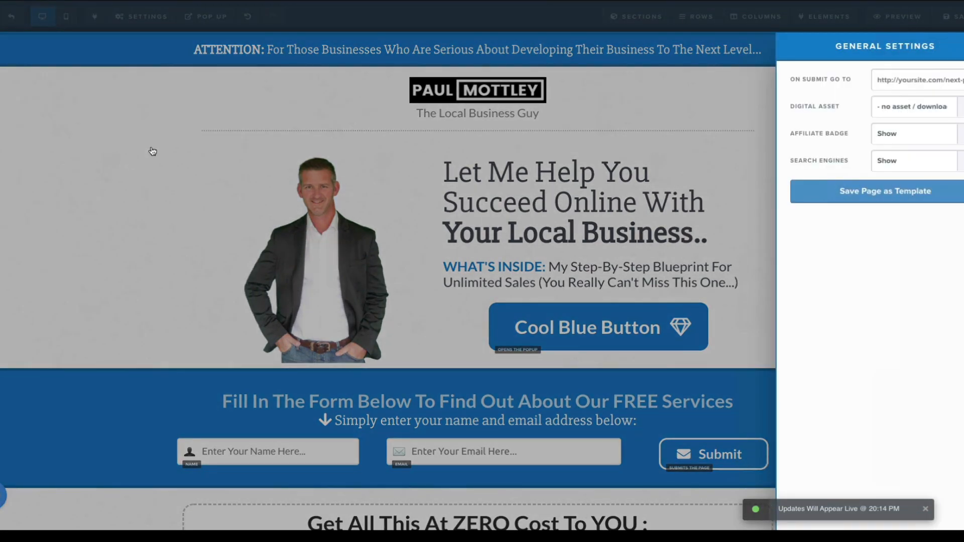
{"action": "left_click", "coordinate": [908, 140]}
{"action": "left_click", "coordinate": [904, 125]}
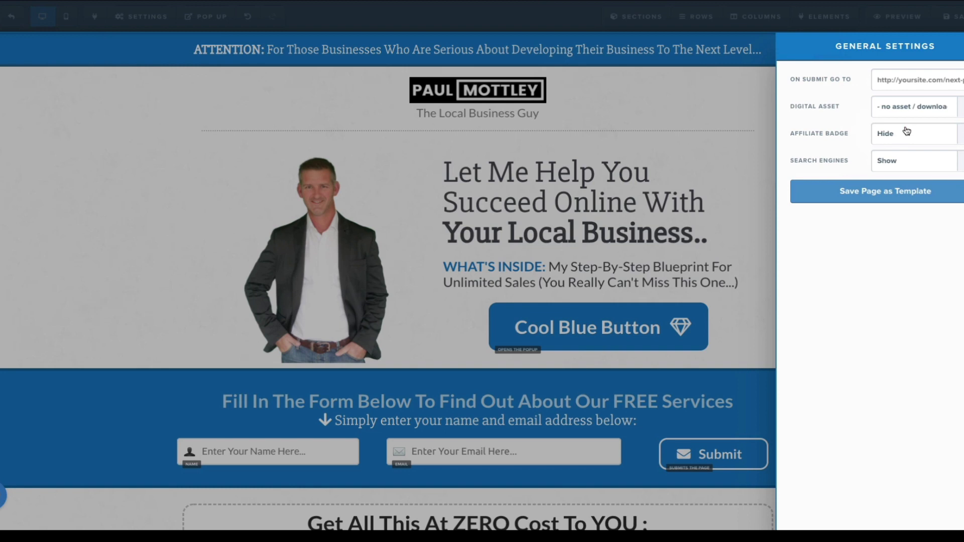
{"action": "left_click", "coordinate": [726, 119]}
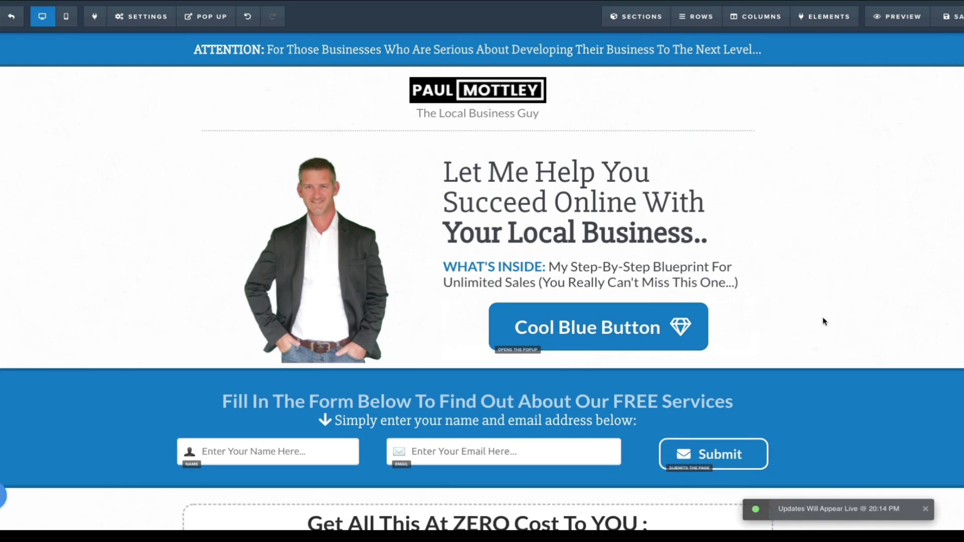
Step: Show the pop-up and replace its round portrait with the library photo of the man working at a laptop
{"action": "mouse_move", "coordinate": [213, 24]}
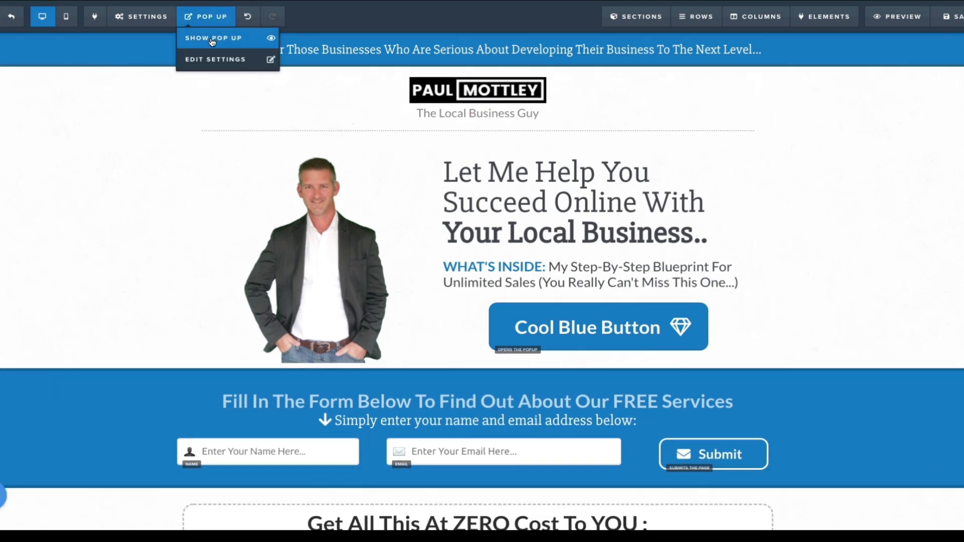
{"action": "left_click", "coordinate": [213, 43]}
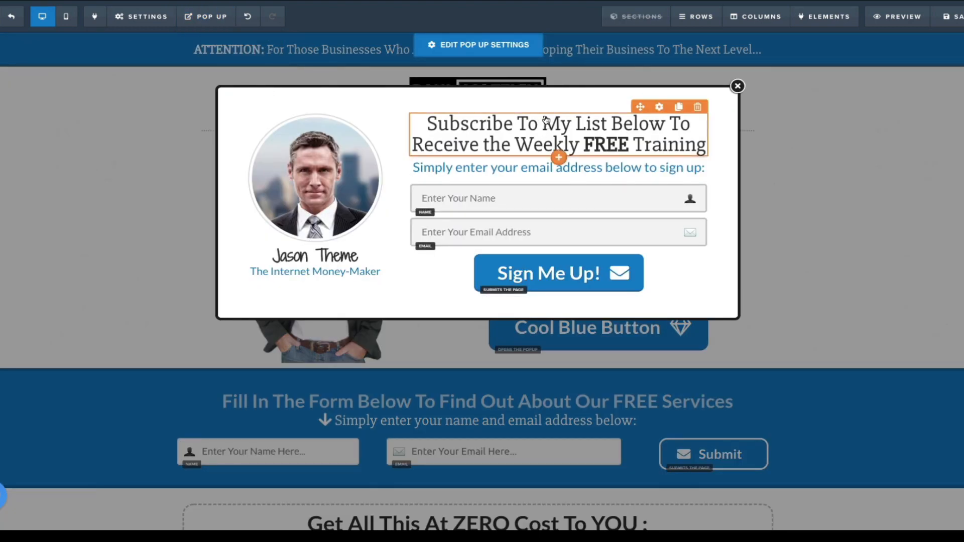
{"action": "left_click", "coordinate": [327, 182]}
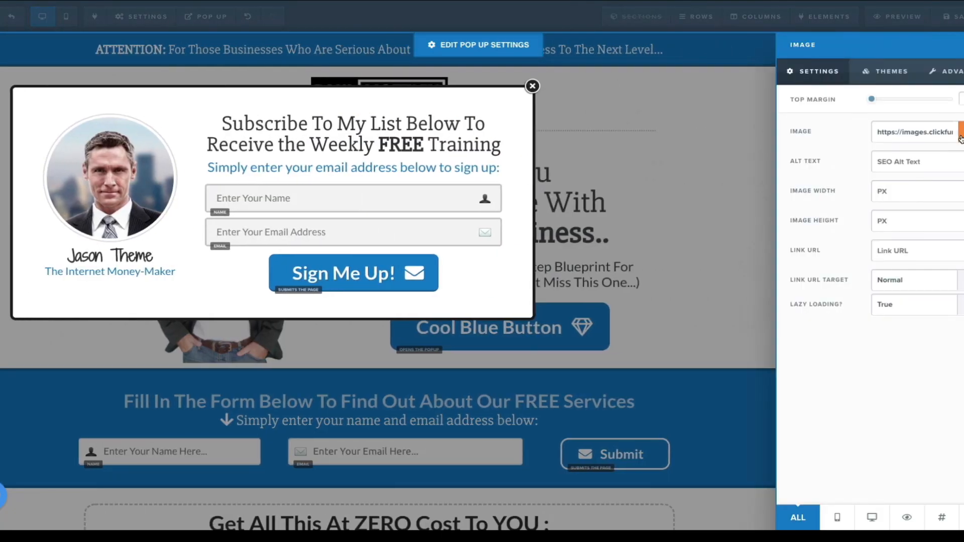
{"action": "left_click", "coordinate": [961, 131]}
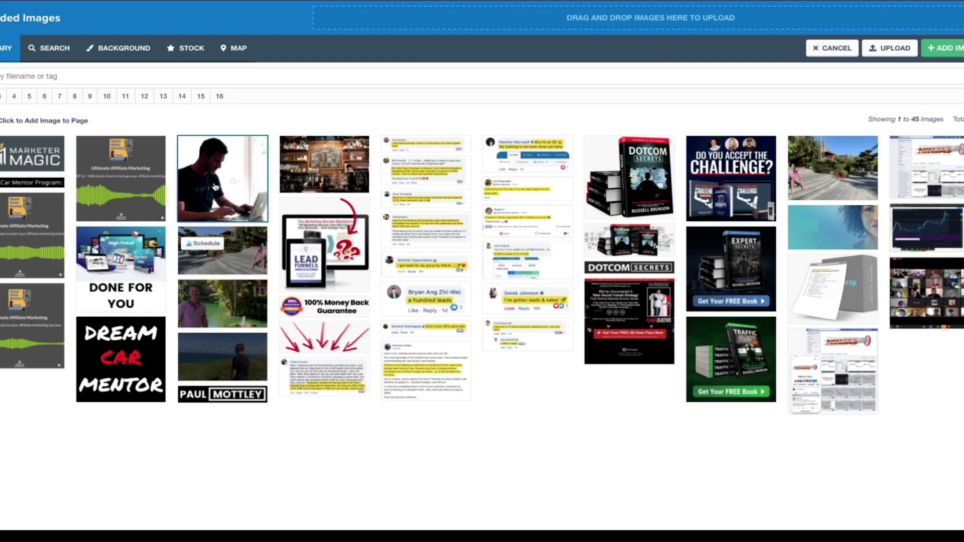
{"action": "left_click", "coordinate": [945, 49]}
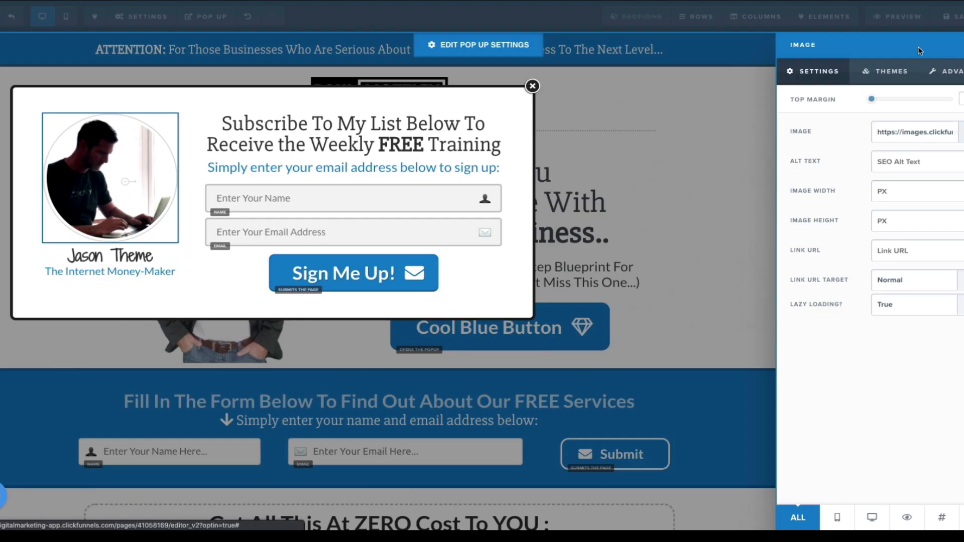
{"action": "left_click", "coordinate": [107, 265]}
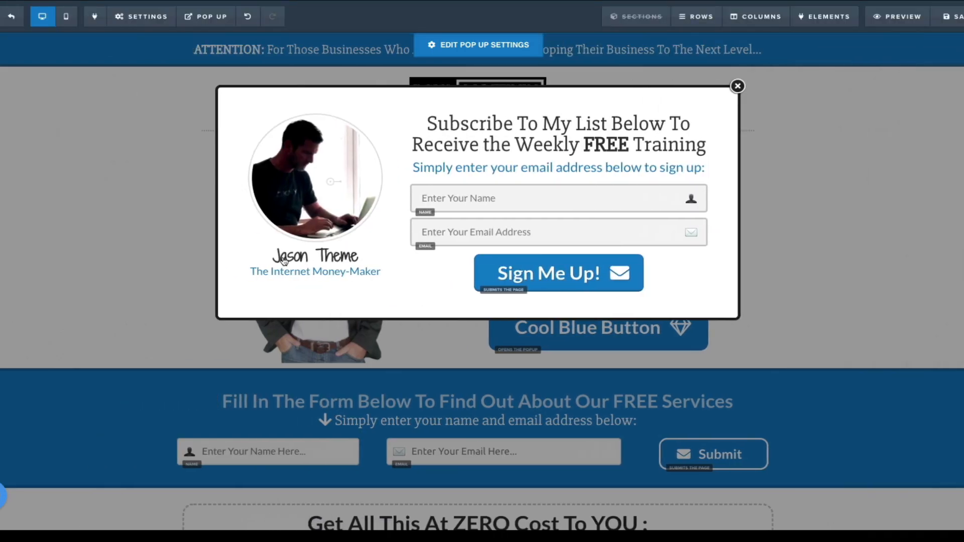
Step: Replace the "Jason Theme" text under the pop-up's portrait with the business owner's full name
{"action": "left_click", "coordinate": [287, 262]}
{"action": "left_click_drag", "start_coordinate": [270, 259], "coordinate": [368, 259]}
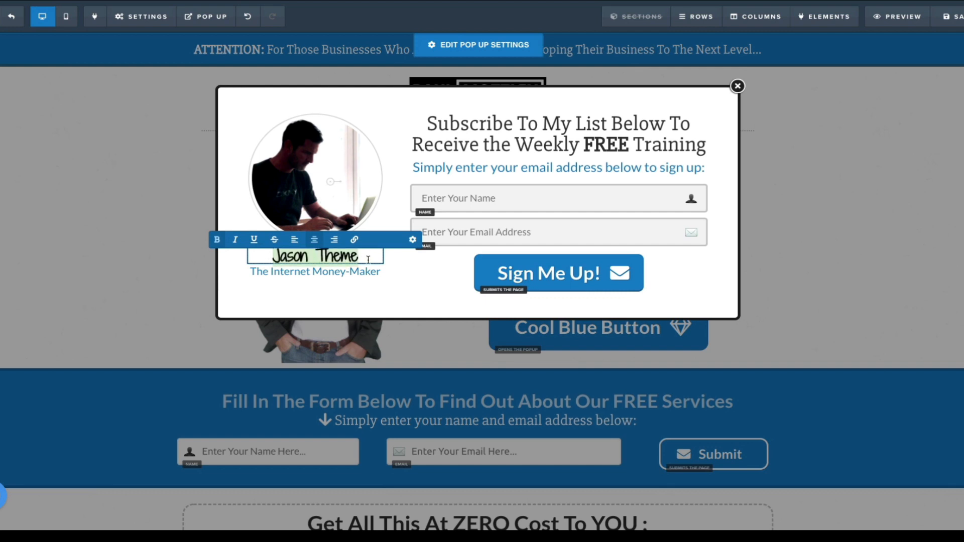
{"action": "type", "text": "Paul Mottle"}
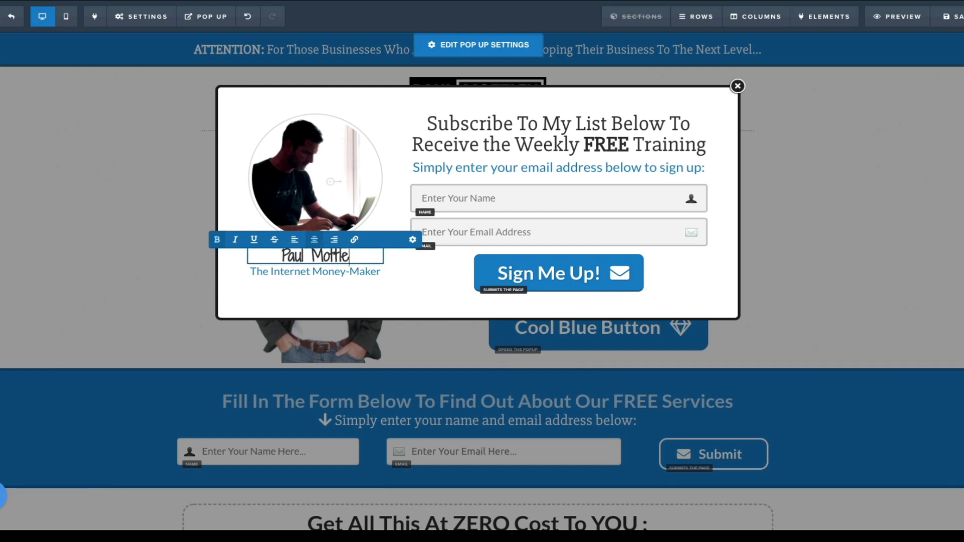
{"action": "type", "text": "y"}
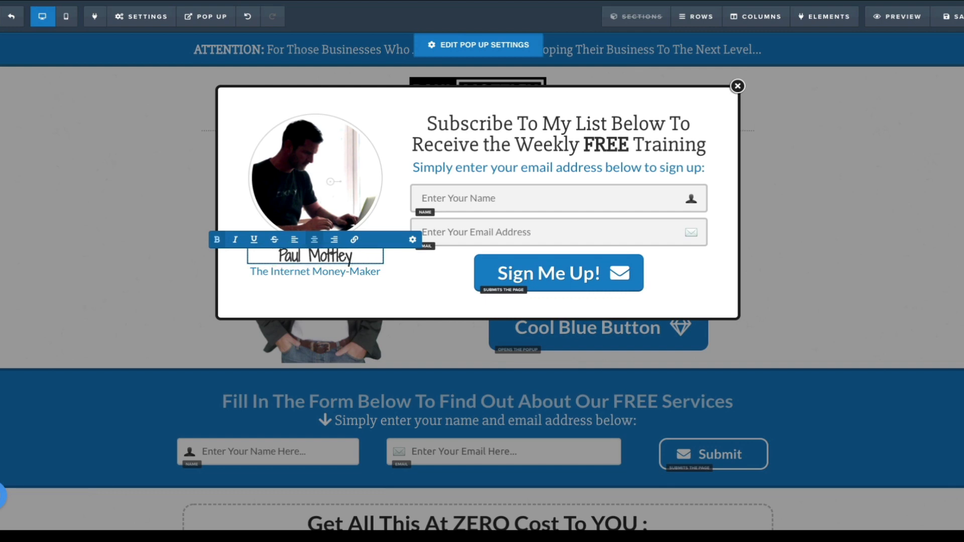
Step: Close the pop-up and copy the tagline "The Local Business Guy" from under the page logo
{"action": "left_click", "coordinate": [881, 202]}
{"action": "left_click", "coordinate": [476, 117]}
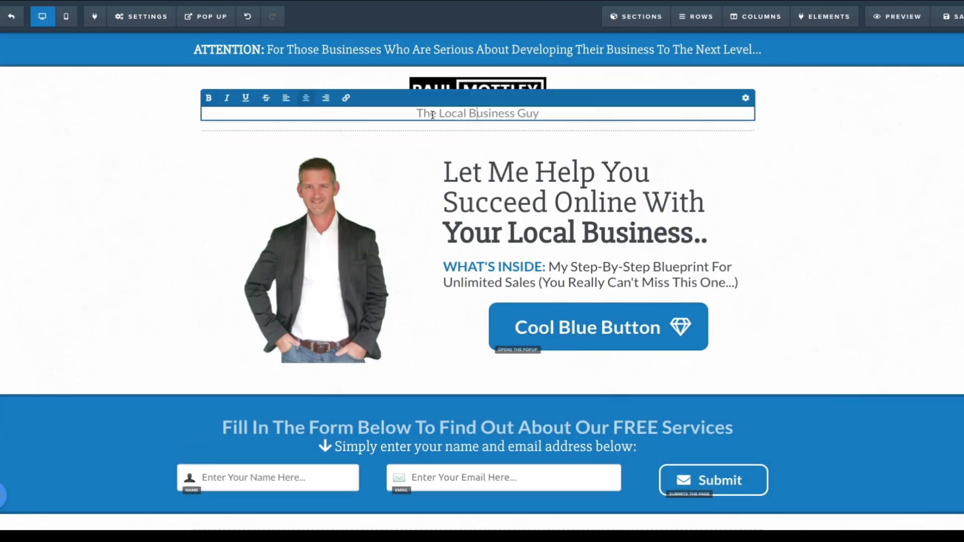
{"action": "mouse_move", "coordinate": [426, 117]}
{"action": "left_mouse_down"}
{"action": "mouse_move", "coordinate": [551, 120]}
{"action": "mouse_move", "coordinate": [416, 115]}
{"action": "left_mouse_up"}
{"action": "left_click", "coordinate": [522, 115]}
{"action": "right_click", "coordinate": [524, 113]}
{"action": "left_click", "coordinate": [545, 187]}
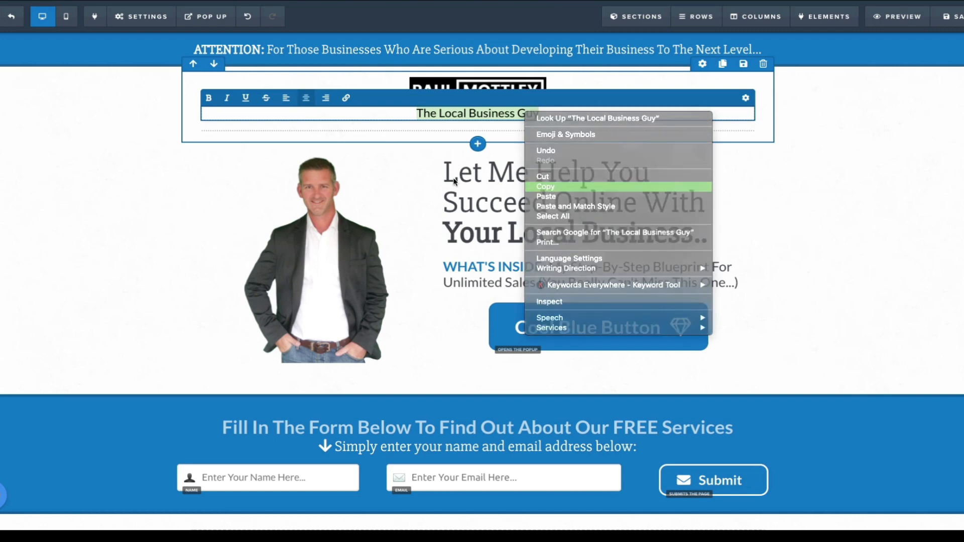
Step: Show the pop-up again and replace "The Internet Money-Maker" under the portrait with the copied tagline "The Local Business Guy"
{"action": "left_click", "coordinate": [129, 147]}
{"action": "left_click", "coordinate": [206, 17]}
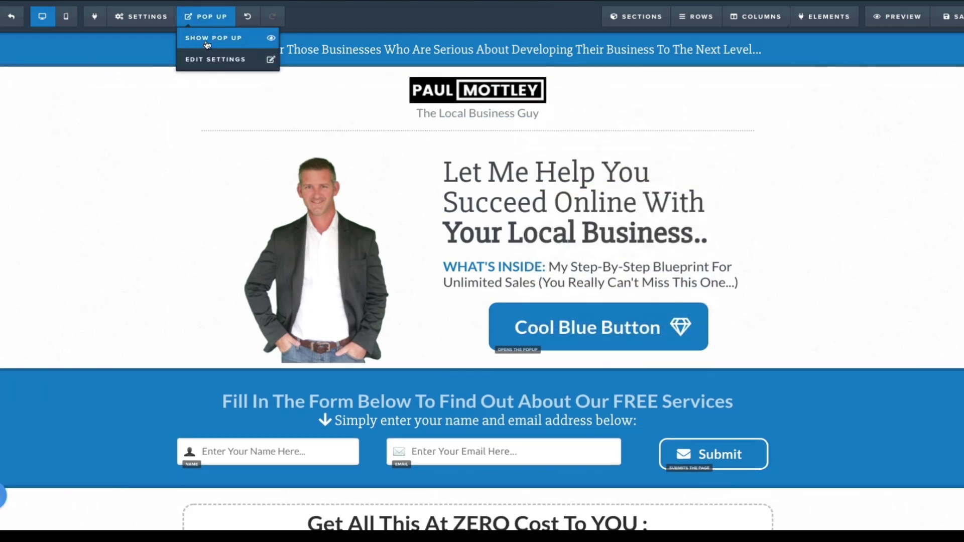
{"action": "left_click", "coordinate": [206, 38]}
{"action": "double_click", "coordinate": [301, 271]}
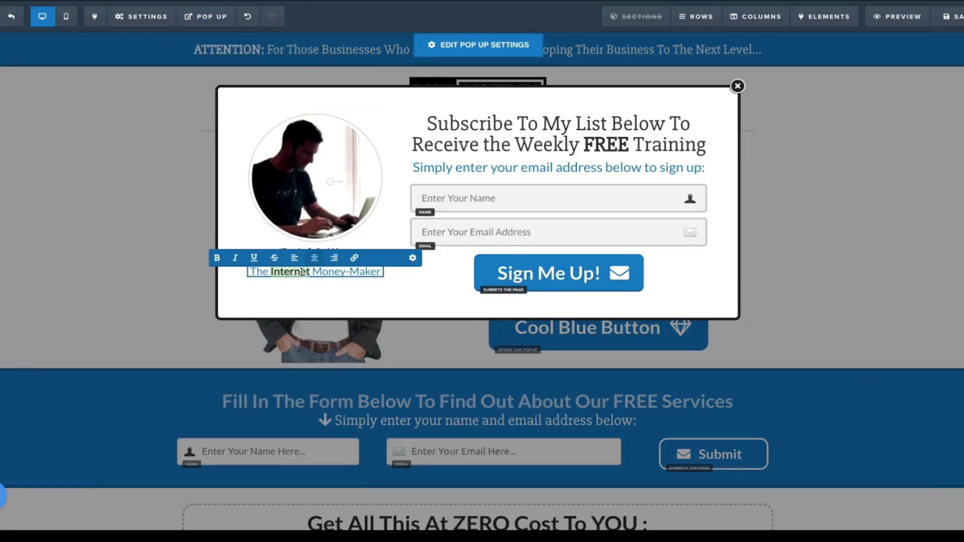
{"action": "triple_click", "coordinate": [302, 271]}
{"action": "right_click", "coordinate": [301, 272]}
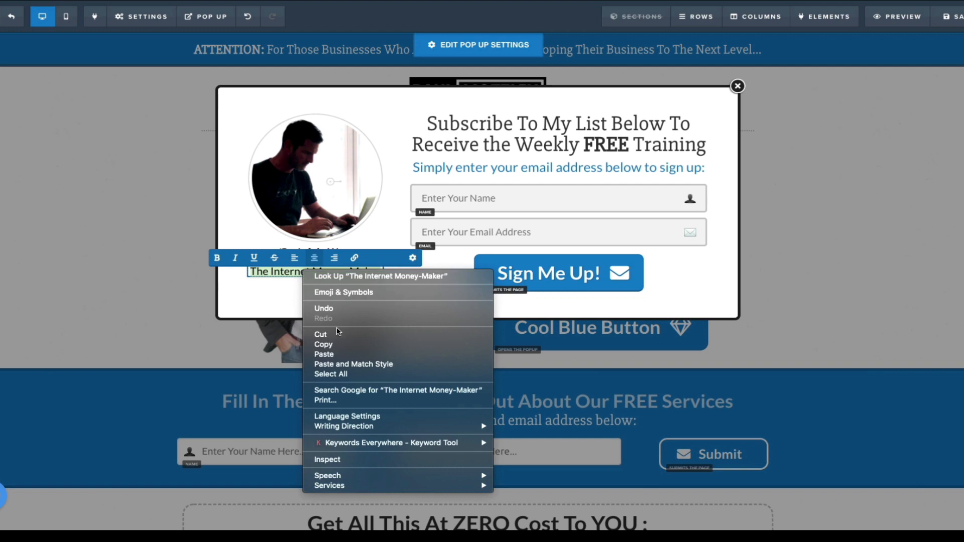
{"action": "left_click", "coordinate": [341, 354]}
{"action": "left_click", "coordinate": [394, 291]}
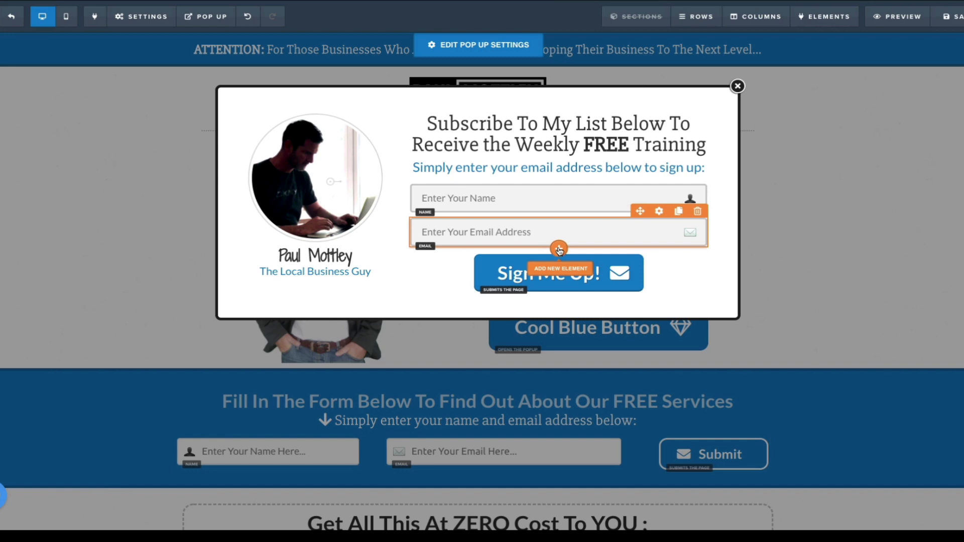
Step: Add an Input form element to the pop-up between the email field and the Sign Me Up! button
{"action": "left_click", "coordinate": [559, 249]}
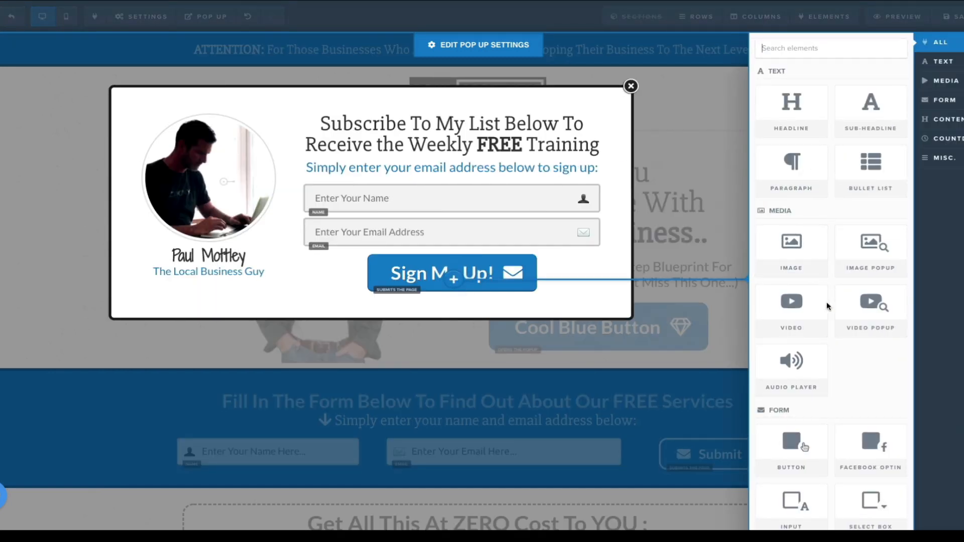
{"action": "scroll", "coordinate": [813, 402], "scroll_direction": "down", "scroll_amount": 2}
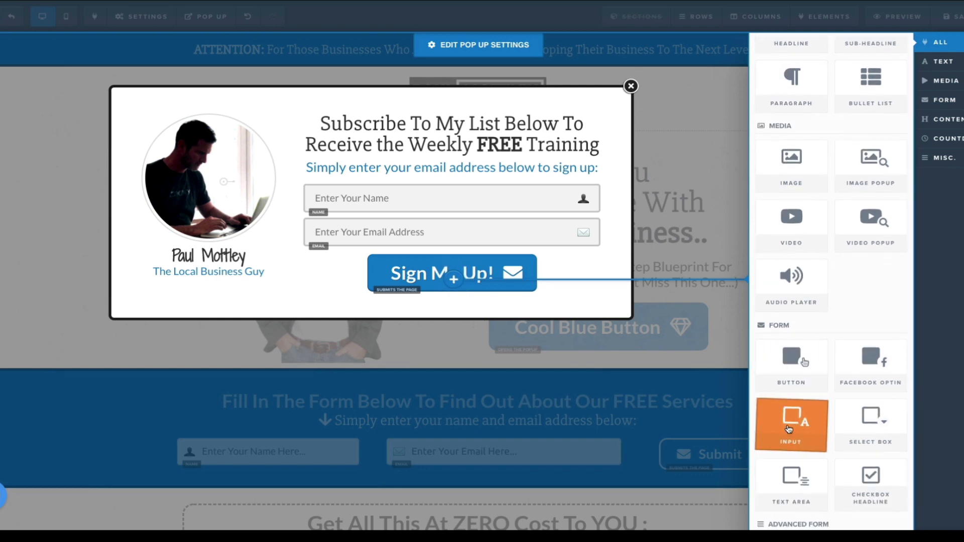
{"action": "left_click", "coordinate": [796, 419]}
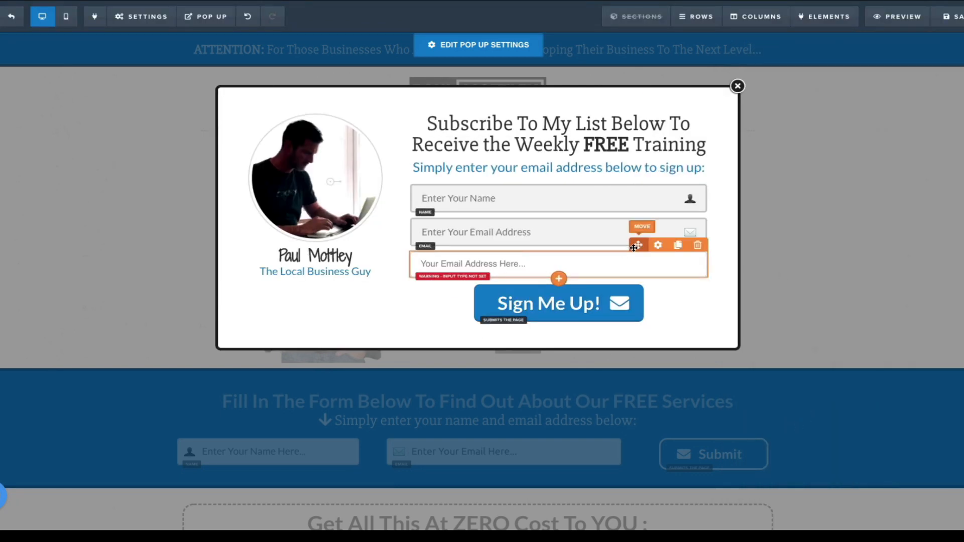
{"action": "left_click_drag", "start_coordinate": [634, 226], "coordinate": [630, 258]}
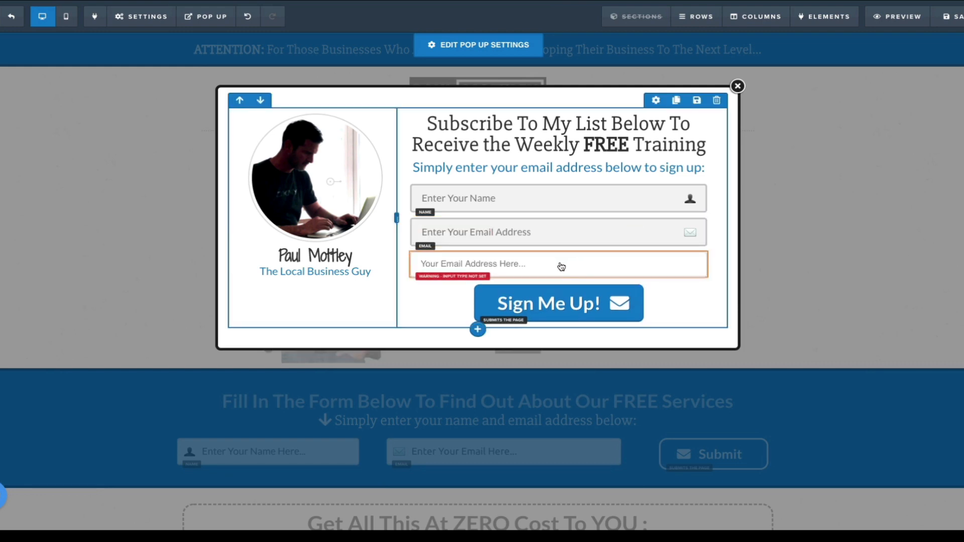
Step: Set the input type of the pop-up's new field to Phone Number
{"action": "left_click", "coordinate": [538, 271]}
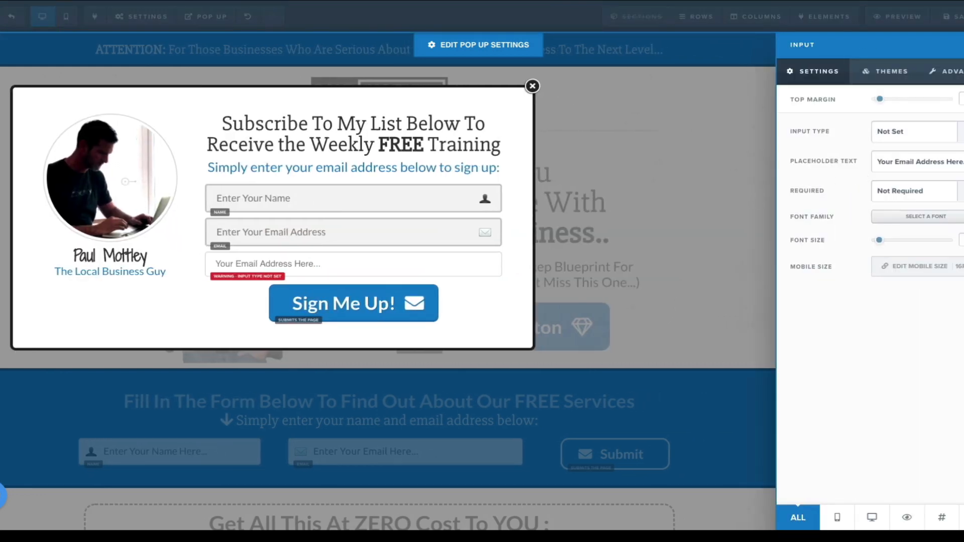
{"action": "left_click", "coordinate": [903, 131]}
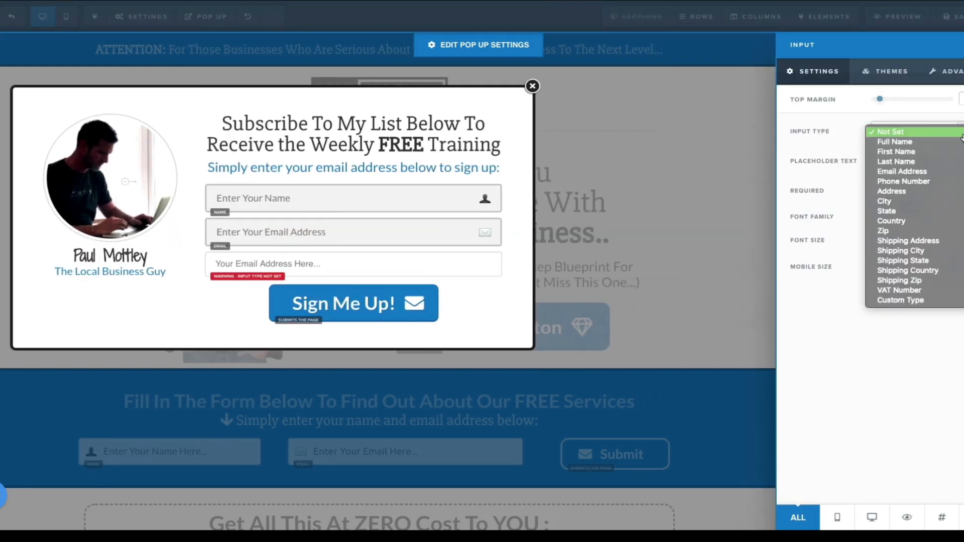
{"action": "left_click", "coordinate": [901, 182]}
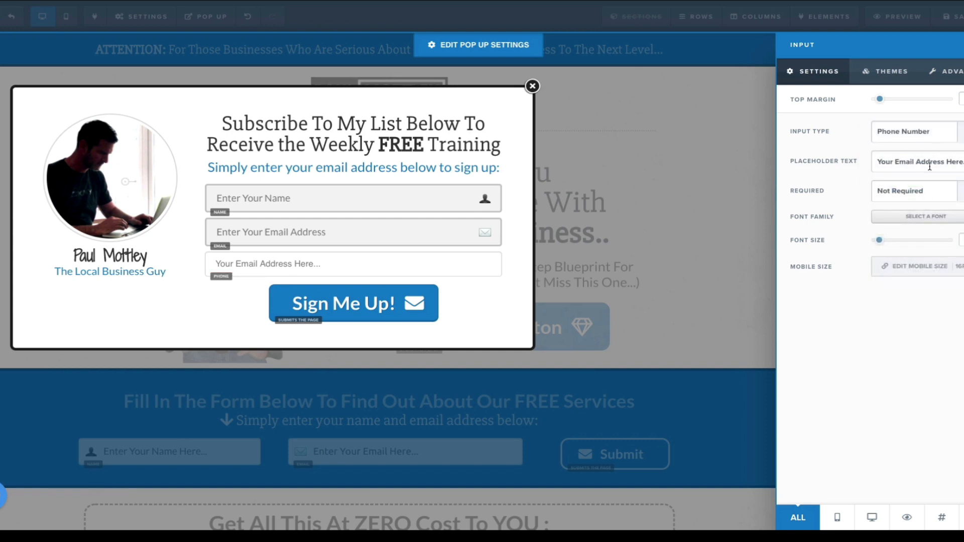
Step: Change the phone field's placeholder text to "Best Contact Number Here..." and make the field Required
{"action": "left_click_drag", "start_coordinate": [943, 162], "coordinate": [866, 166]}
{"action": "type", "text": "Best"}
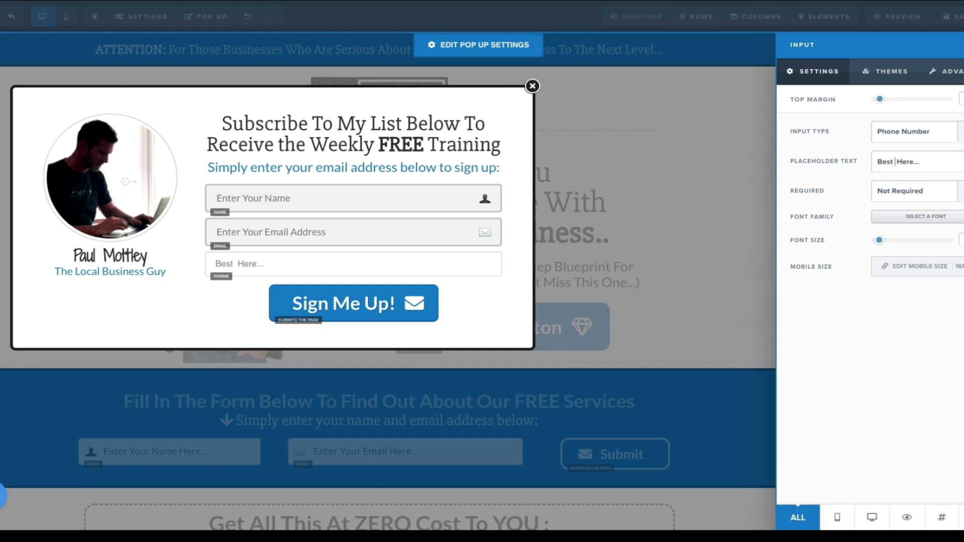
{"action": "type", "text": " Contact Number"}
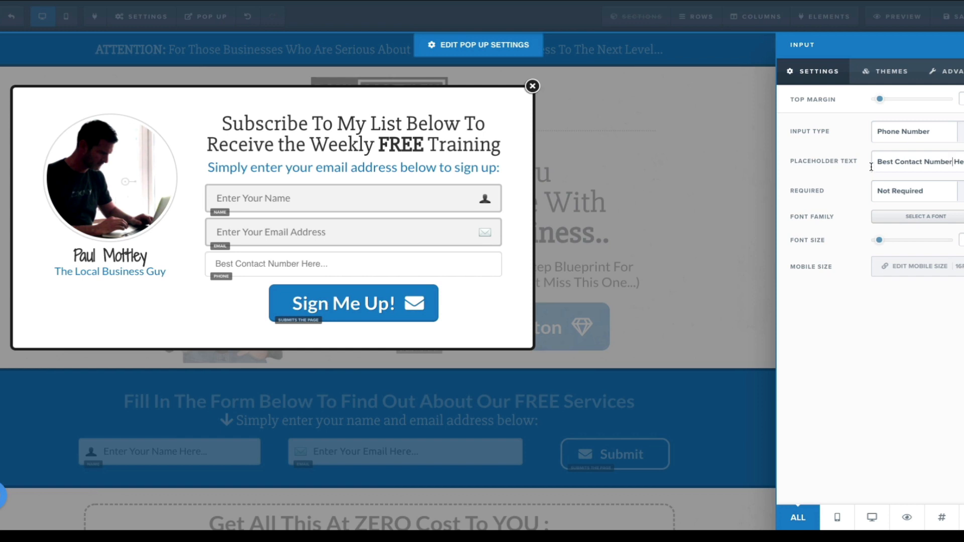
{"action": "left_click", "coordinate": [908, 192]}
{"action": "left_click", "coordinate": [903, 201]}
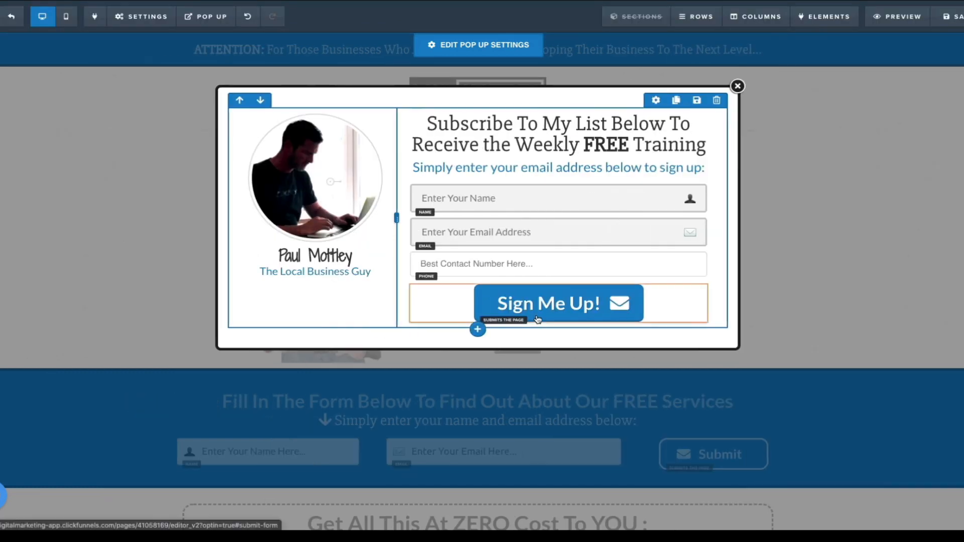
{"action": "left_click", "coordinate": [488, 327]}
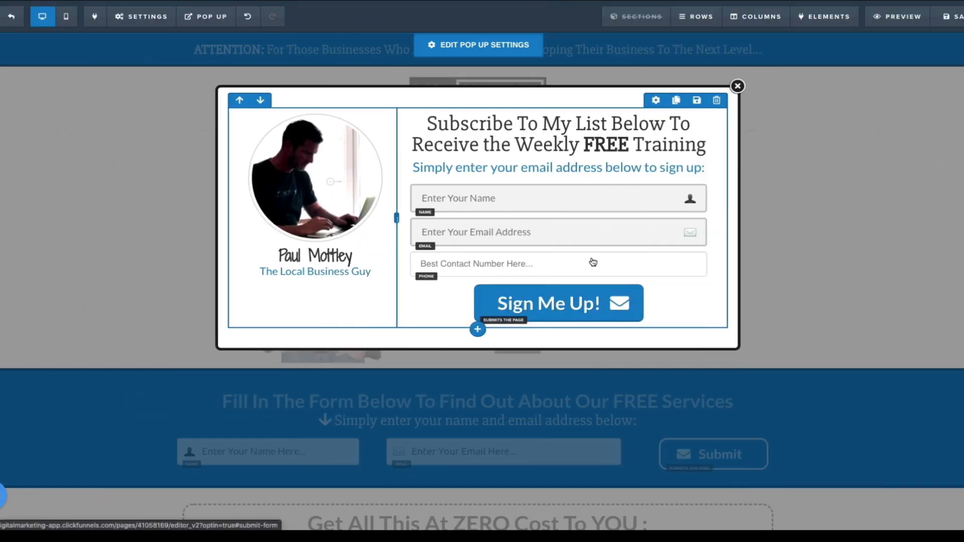
Step: Give the pop-up's phone field the Phone Icon with its icon style set to Color
{"action": "left_click", "coordinate": [632, 266]}
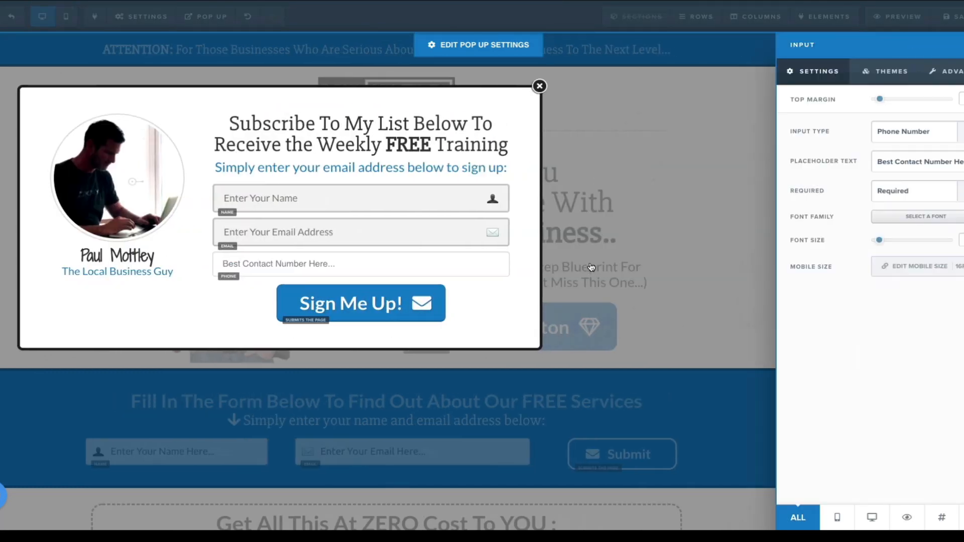
{"action": "left_click", "coordinate": [889, 73]}
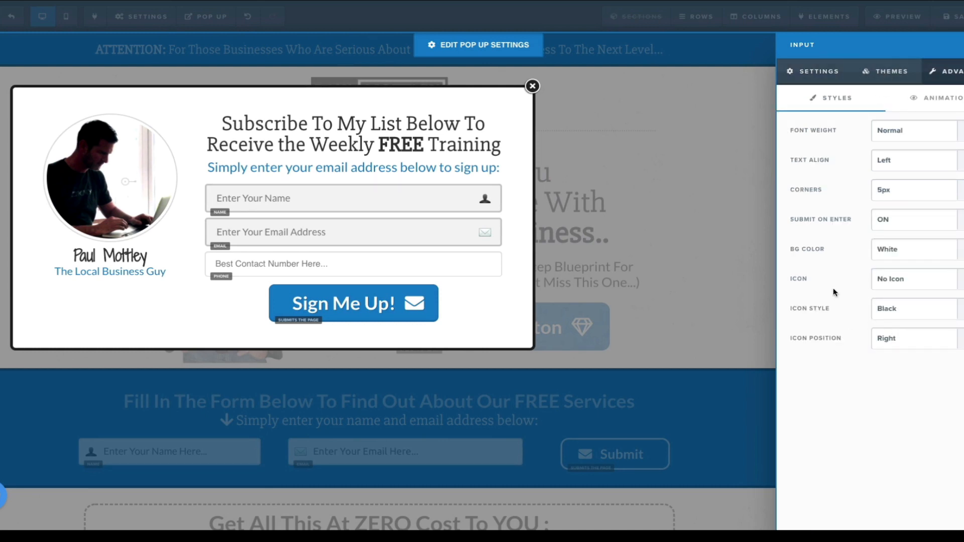
{"action": "left_click", "coordinate": [945, 281]}
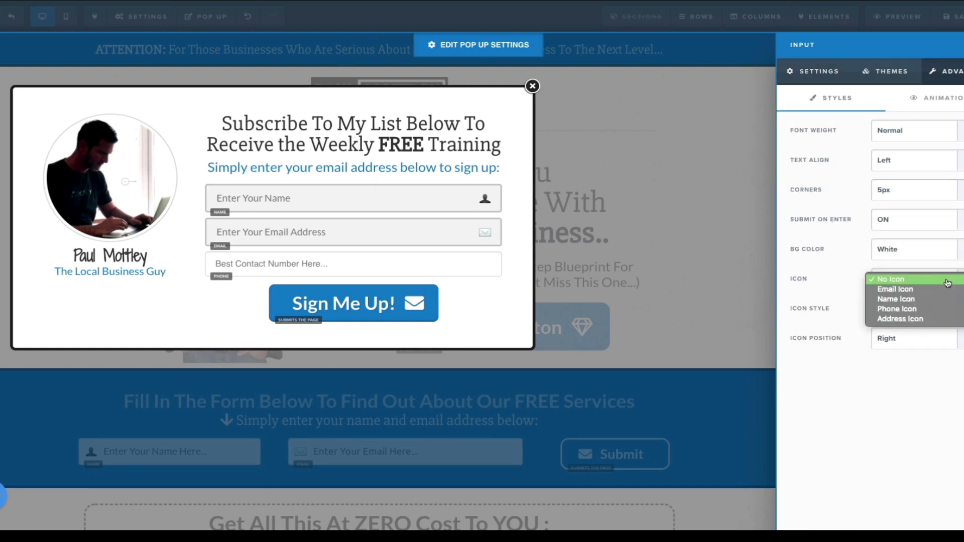
{"action": "left_click", "coordinate": [910, 310]}
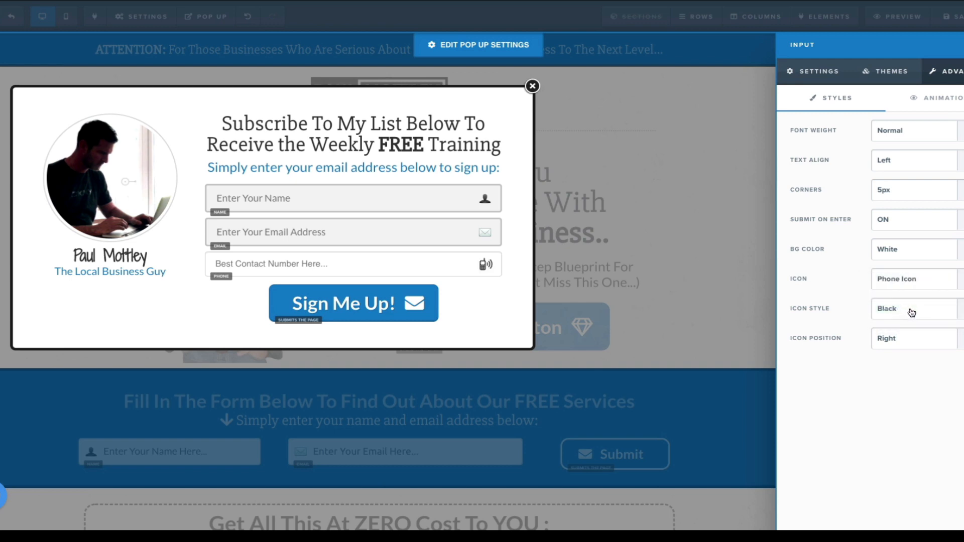
{"action": "left_click", "coordinate": [908, 315]}
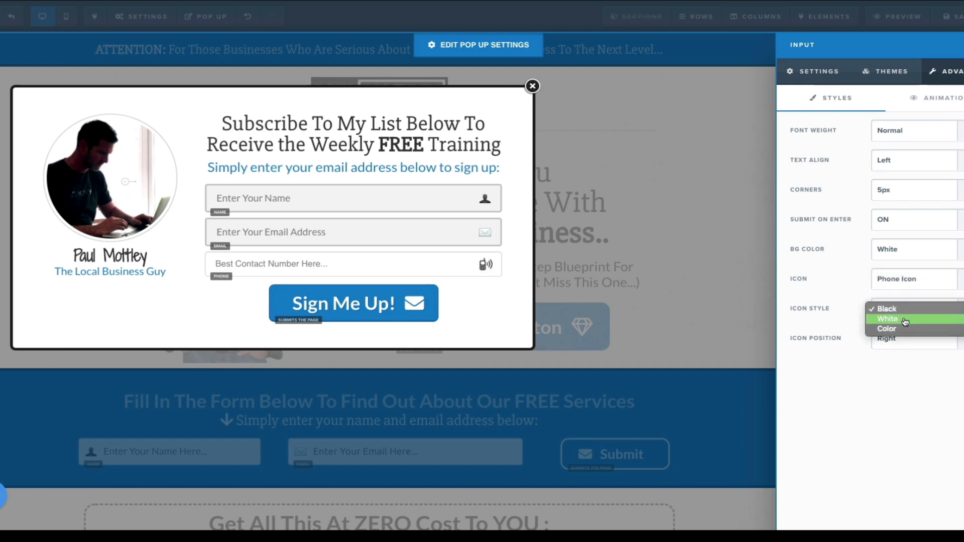
{"action": "left_click", "coordinate": [905, 319]}
{"action": "left_click", "coordinate": [909, 315]}
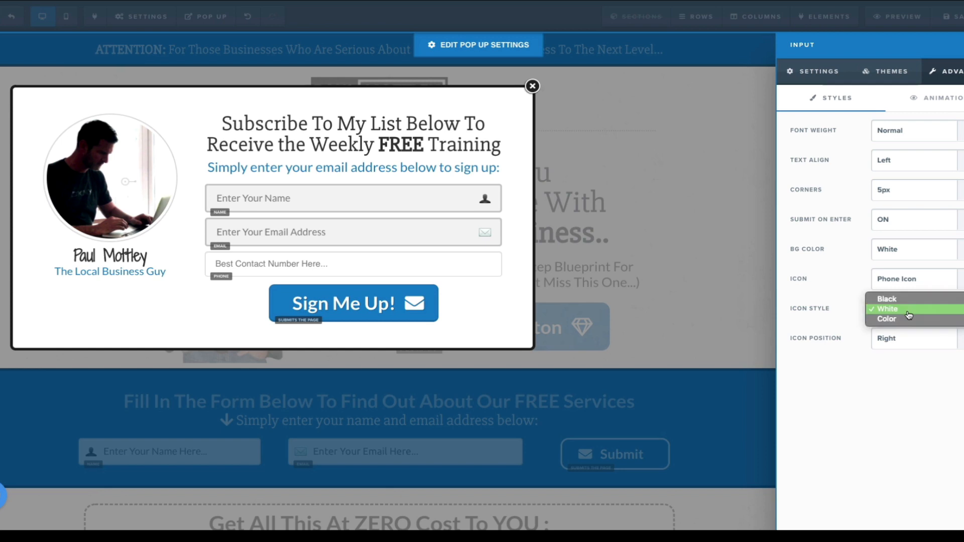
{"action": "left_click", "coordinate": [905, 321]}
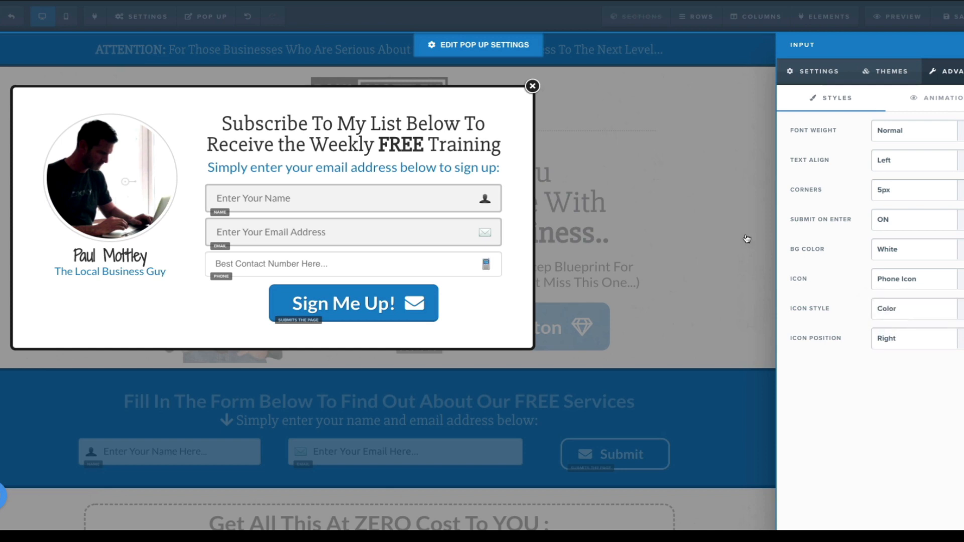
{"action": "left_click", "coordinate": [746, 237]}
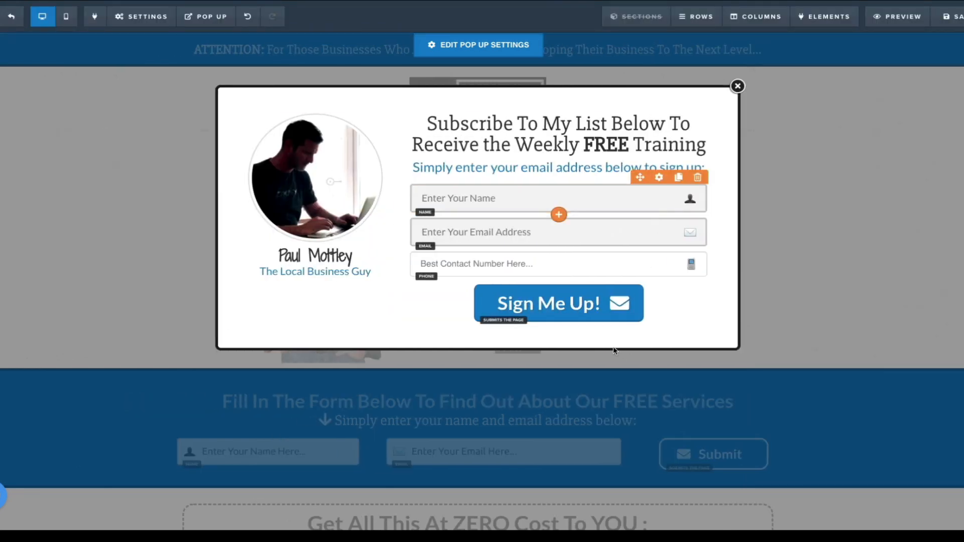
Step: Shorten the pop-up's blue sub-headline to "Simply enter your email address below:" by removing "to sign up"
{"action": "left_click", "coordinate": [515, 131]}
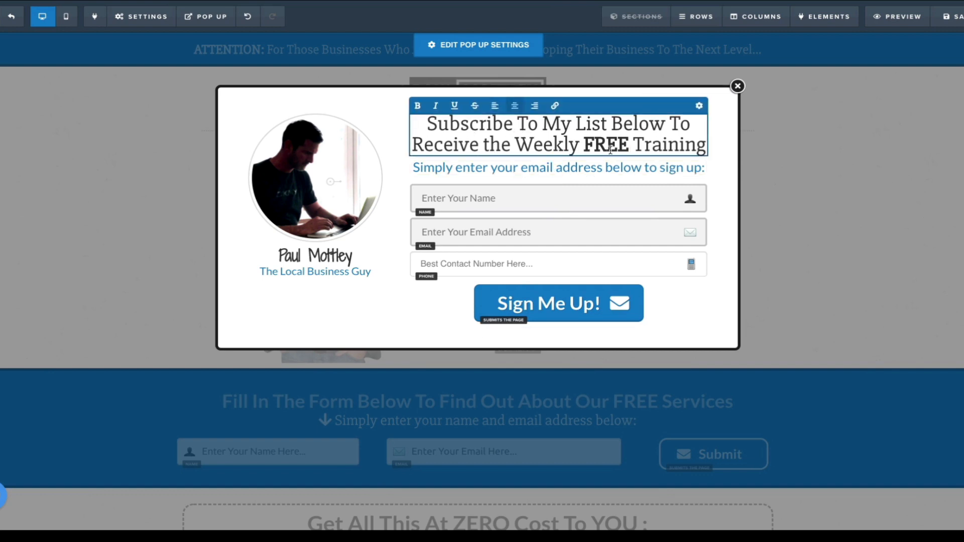
{"action": "left_click", "coordinate": [651, 172]}
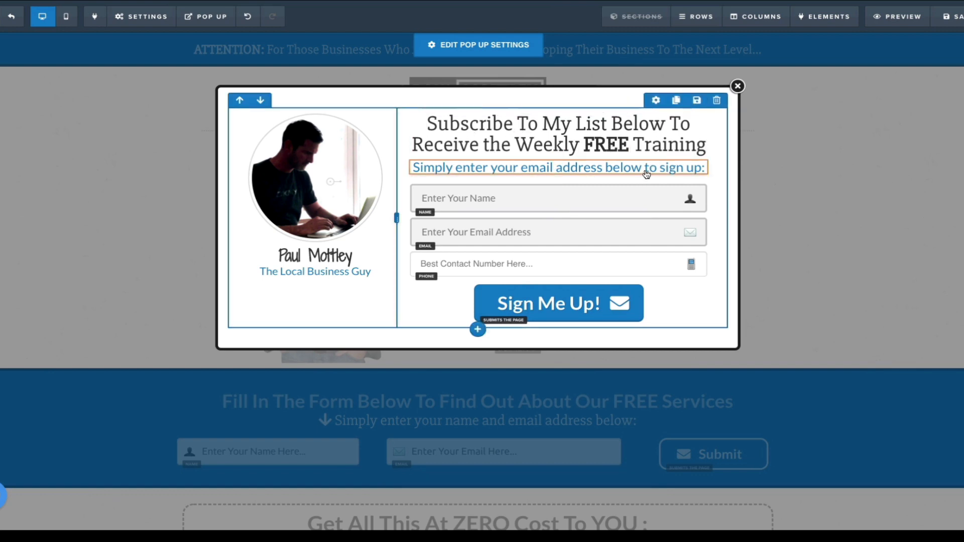
{"action": "left_click", "coordinate": [646, 170]}
{"action": "left_click_drag", "start_coordinate": [641, 169], "coordinate": [698, 170]}
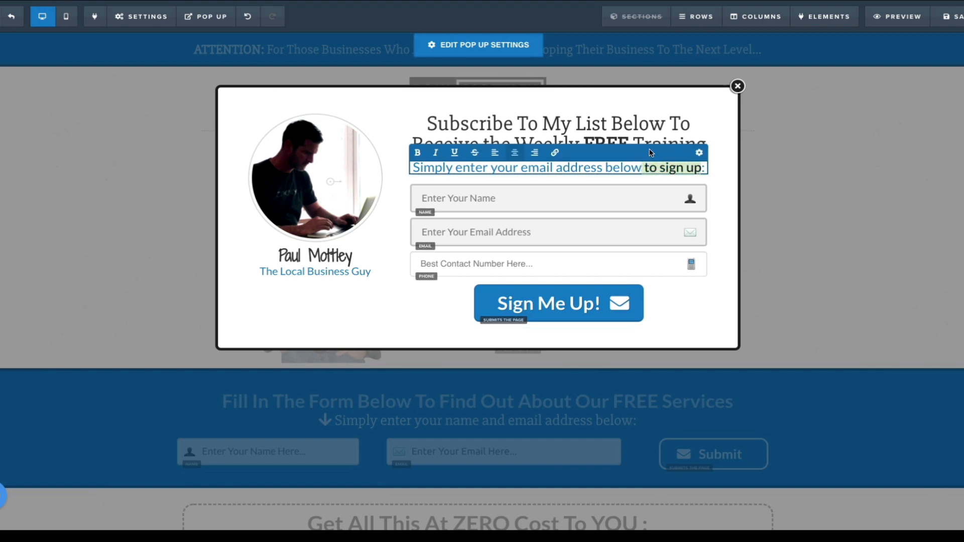
{"action": "key", "text": "BackSpace"}
Step: Replace the pop-up headline's text before "FREE" with "Enter Your Details Below To Qualify For ALL Our"
{"action": "left_click", "coordinate": [502, 126]}
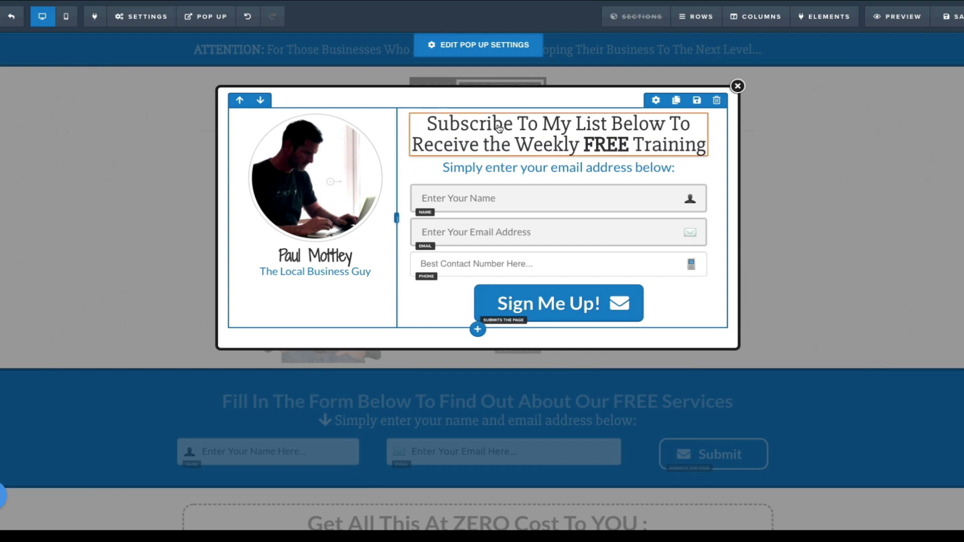
{"action": "left_click_drag", "start_coordinate": [426, 126], "coordinate": [573, 145]}
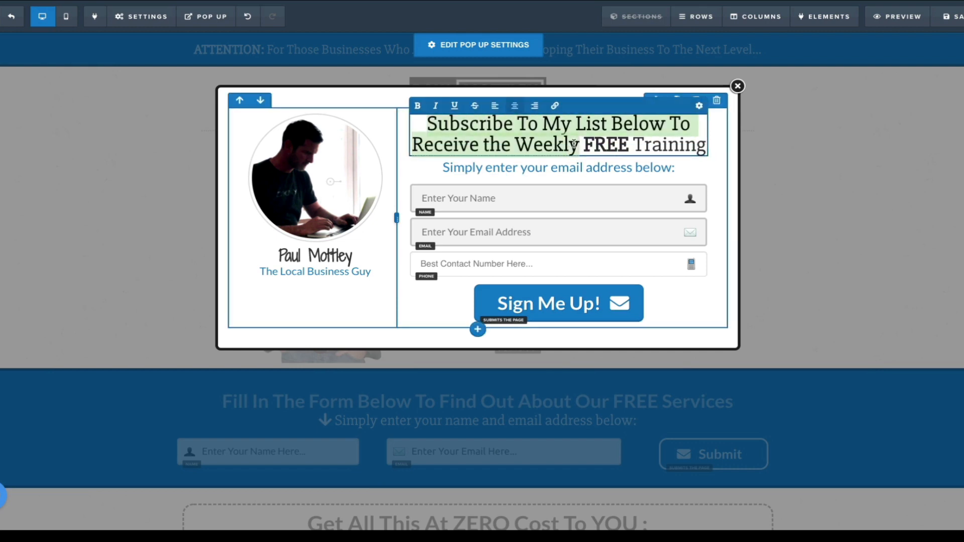
{"action": "key", "text": "BackSpace"}
{"action": "type", "text": "Enter "}
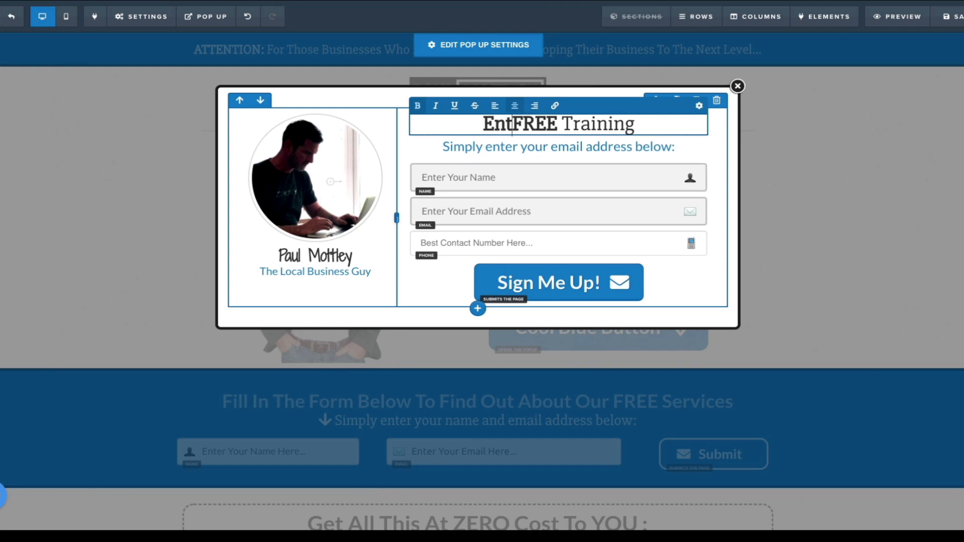
{"action": "type", "text": "Your Details "}
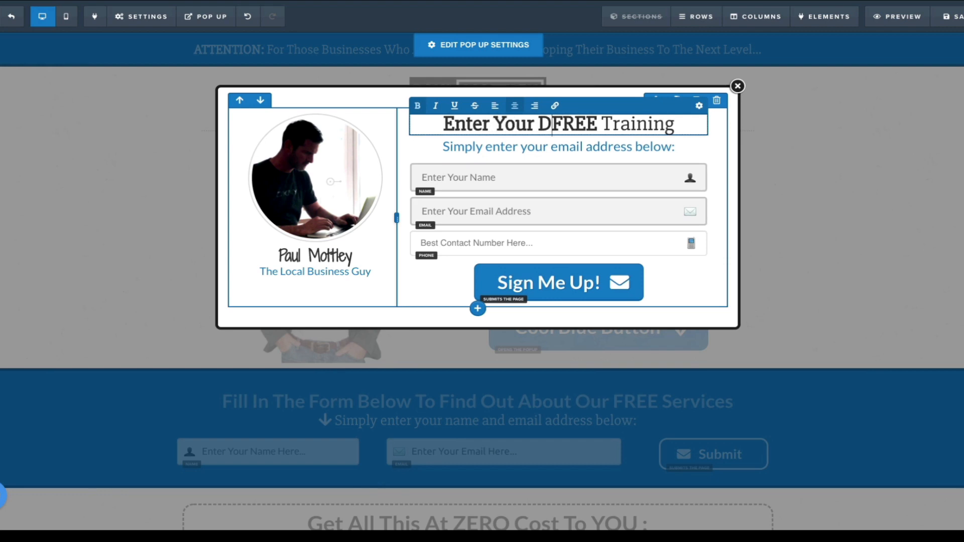
{"action": "type", "text": "Below To "}
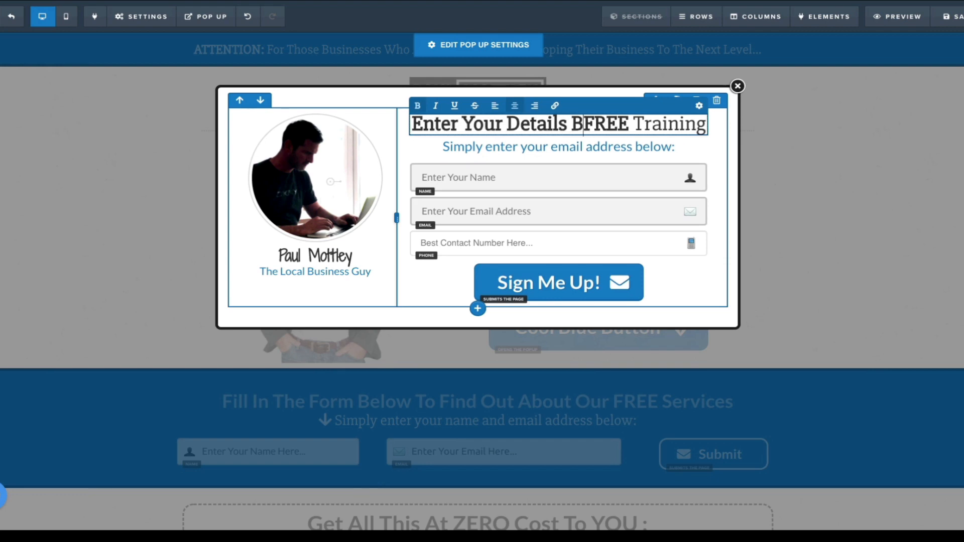
{"action": "type", "text": "Qualify "}
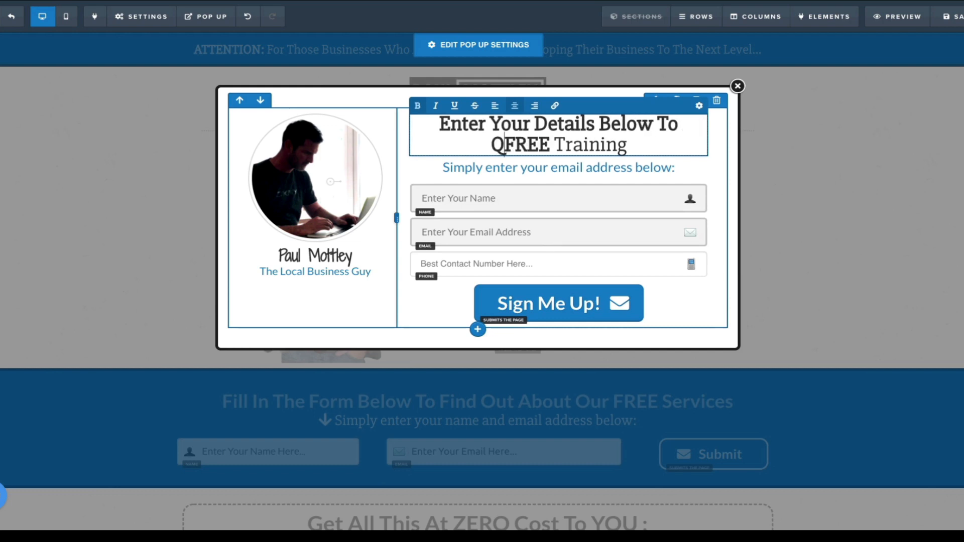
{"action": "type", "text": "For ALL"}
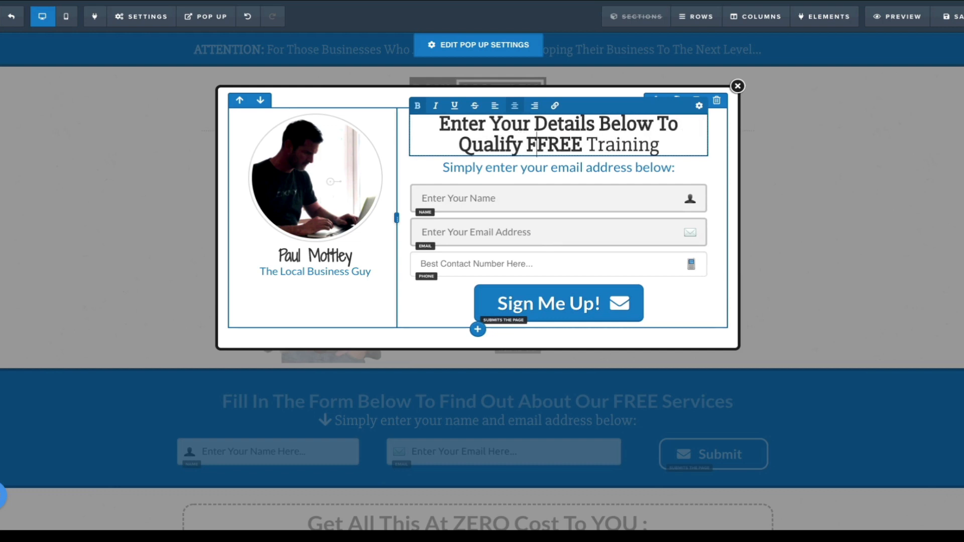
{"action": "type", "text": " Our"}
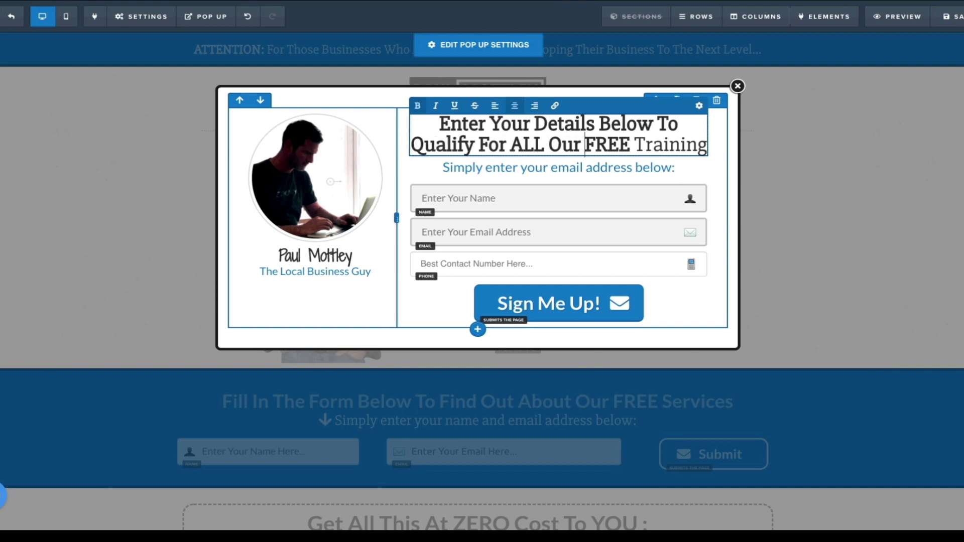
Step: Reword the pop-up headline between "Below" and "FREE" to read "And Get ALL Our Services For"
{"action": "key", "text": "BackSpace"}
{"action": "key", "text": "BackSpace"}
{"action": "key", "text": "BackSpace"}
{"action": "key", "text": "BackSpace"}
{"action": "key", "text": "BackSpace"}
{"action": "key", "text": "BackSpace"}
{"action": "key", "text": "BackSpace"}
{"action": "key", "text": "BackSpace"}
{"action": "key", "text": "BackSpace"}
{"action": "key", "text": "BackSpace"}
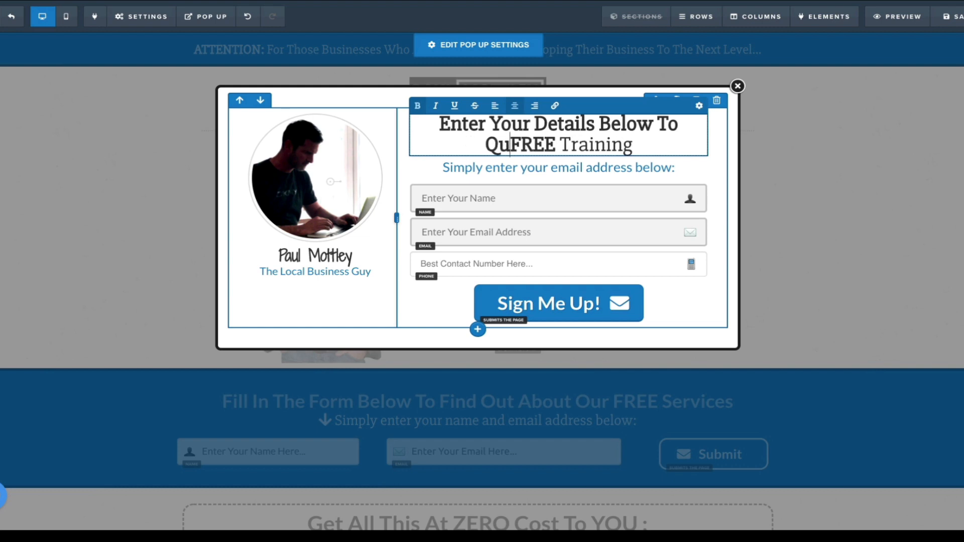
{"action": "key", "text": "BackSpace"}
{"action": "key", "text": "BackSpace"}
{"action": "key", "text": "BackSpace"}
{"action": "key", "text": "BackSpace"}
{"action": "key", "text": "BackSpace"}
{"action": "type", "text": "A"}
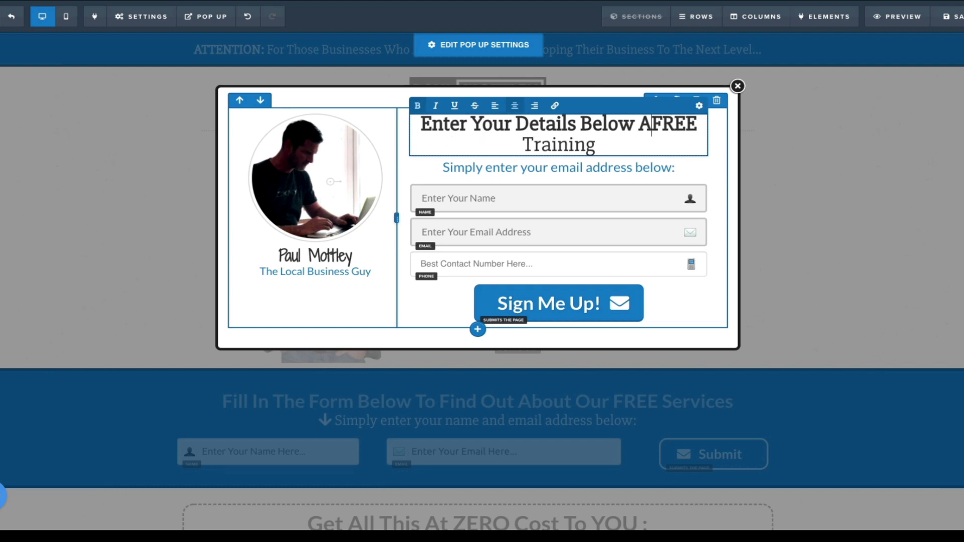
{"action": "type", "text": "nd Get ALL "}
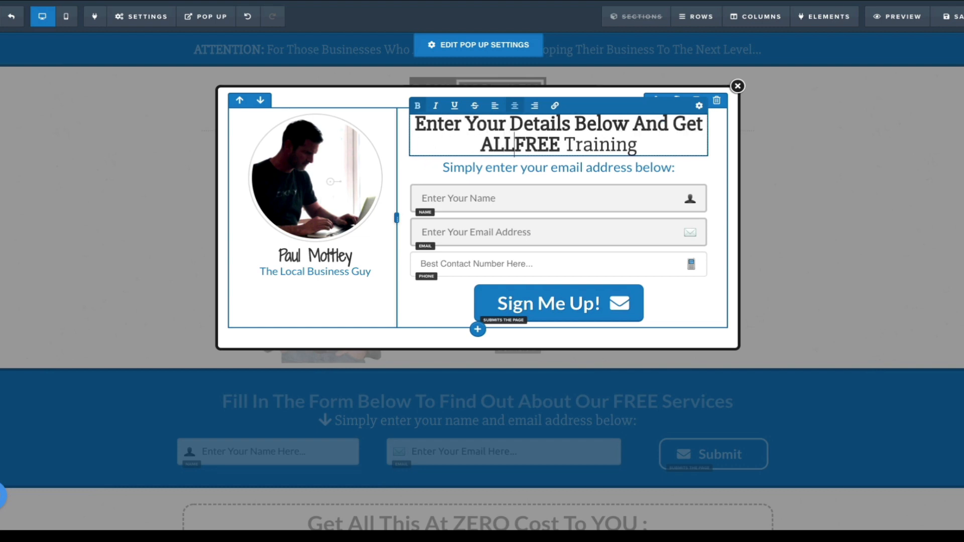
{"action": "type", "text": "Our"}
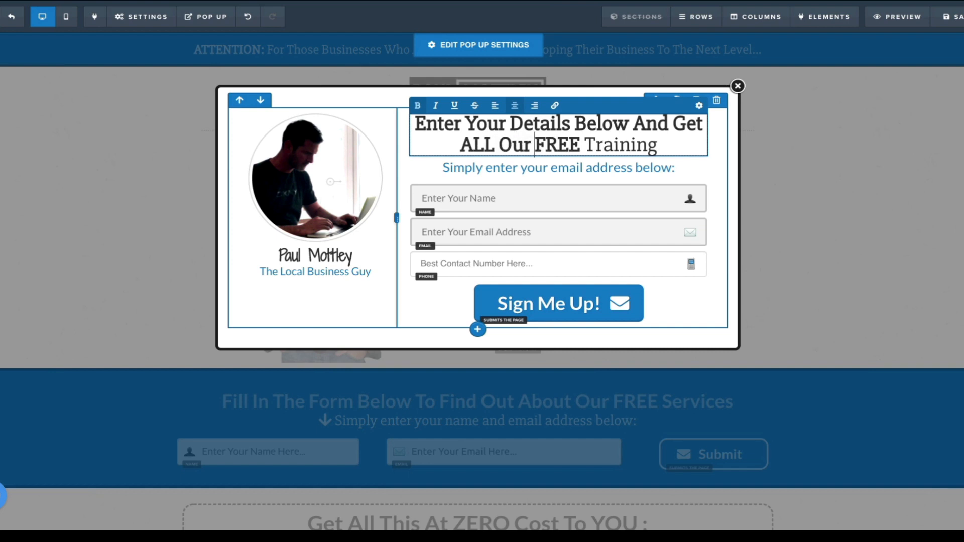
{"action": "type", "text": " Services"}
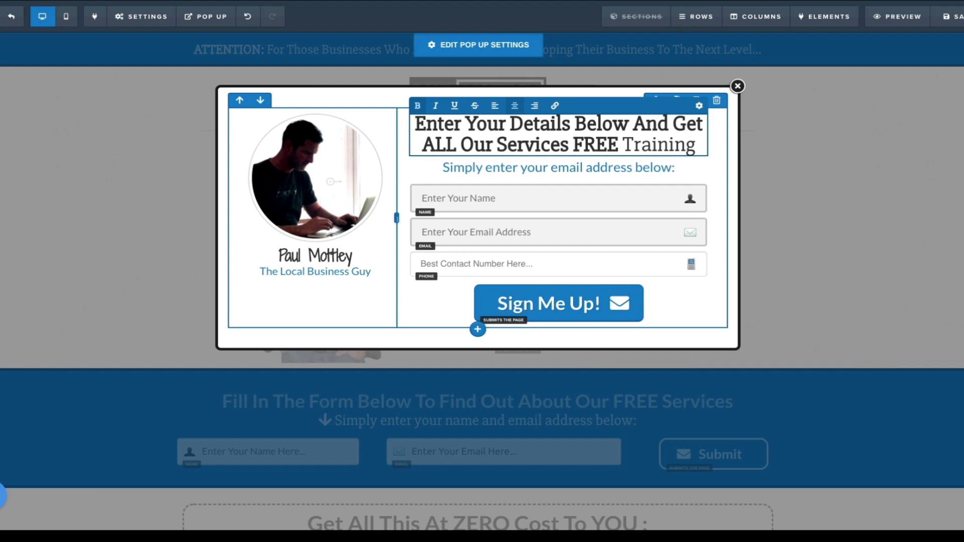
{"action": "type", "text": " For"}
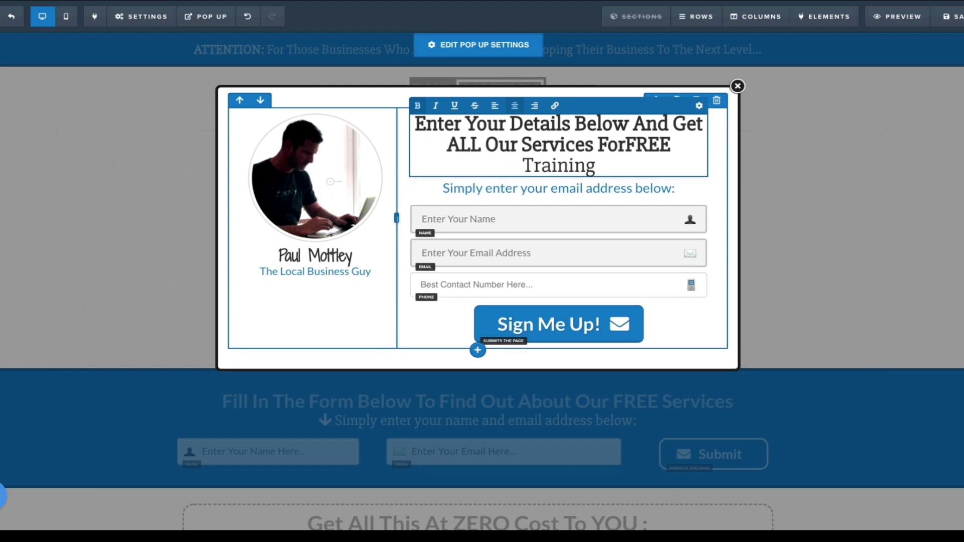
Step: Remove the word "Training" from the end of the pop-up headline
{"action": "left_click", "coordinate": [604, 167]}
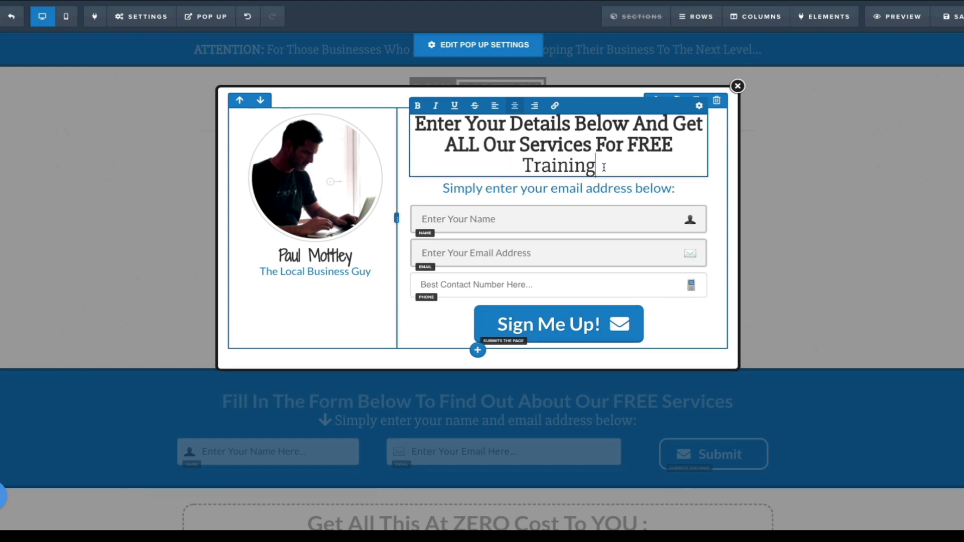
{"action": "key", "text": "BackSpace"}
{"action": "key", "text": "BackSpace"}
{"action": "key", "text": "BackSpace"}
{"action": "key", "text": "BackSpace"}
{"action": "key", "text": "BackSpace"}
{"action": "key", "text": "BackSpace"}
{"action": "key", "text": "BackSpace"}
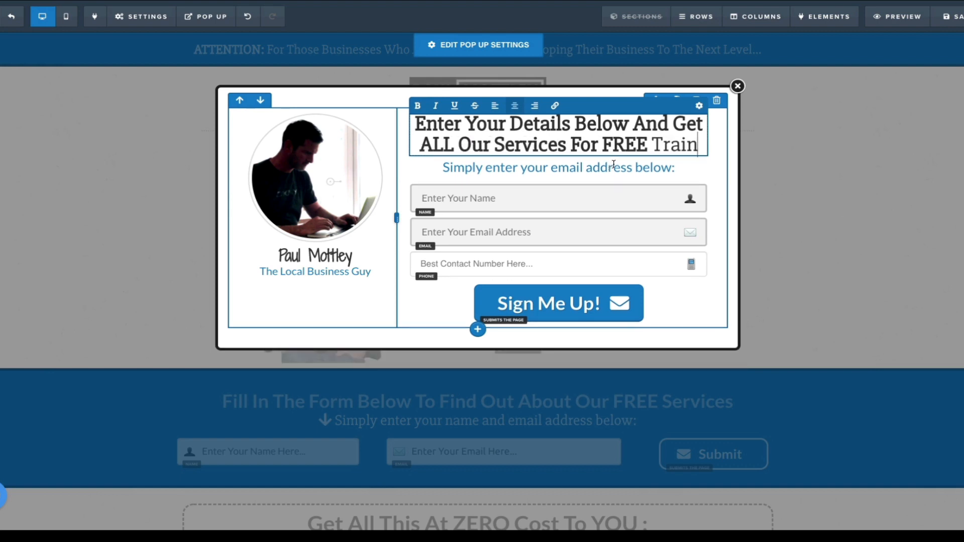
{"action": "key", "text": "BackSpace"}
{"action": "key", "text": "BackSpace"}
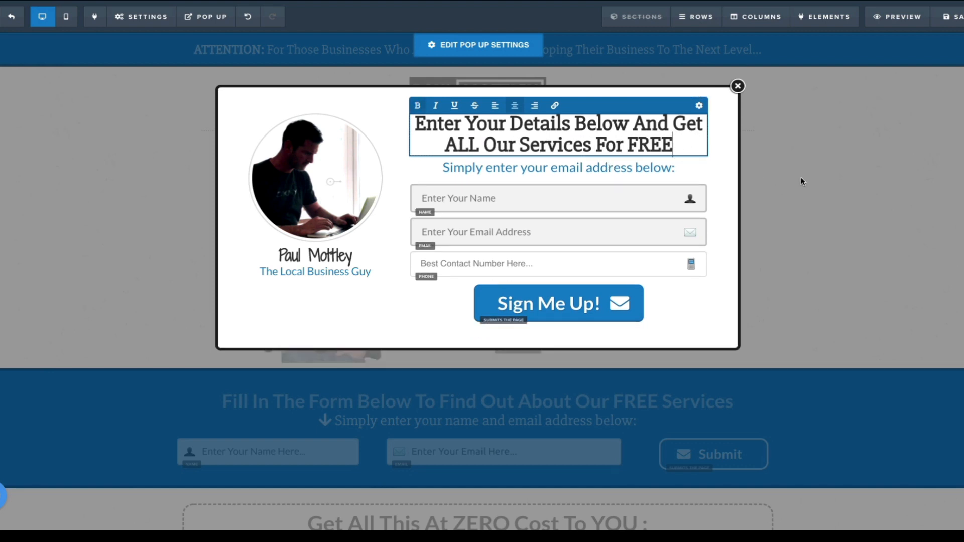
Step: Change the pop-up's blue sub-headline to "Simply enter details then hit button below:"
{"action": "left_click", "coordinate": [530, 167]}
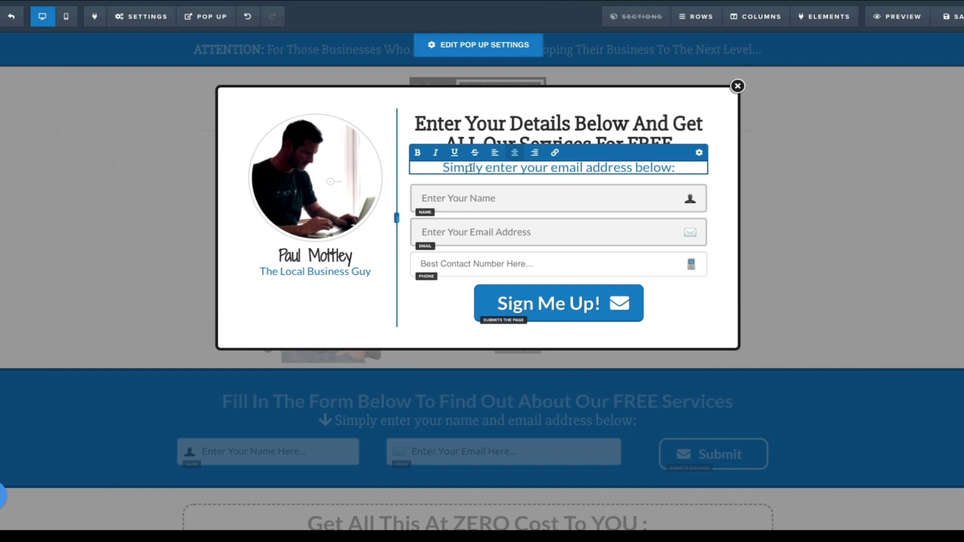
{"action": "left_click_drag", "start_coordinate": [521, 171], "coordinate": [667, 174]}
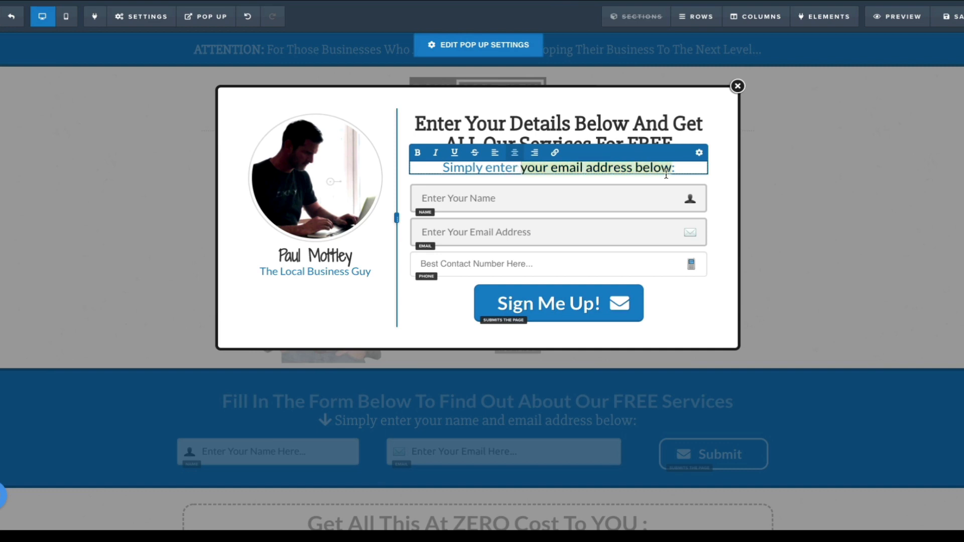
{"action": "type", "text": "details "}
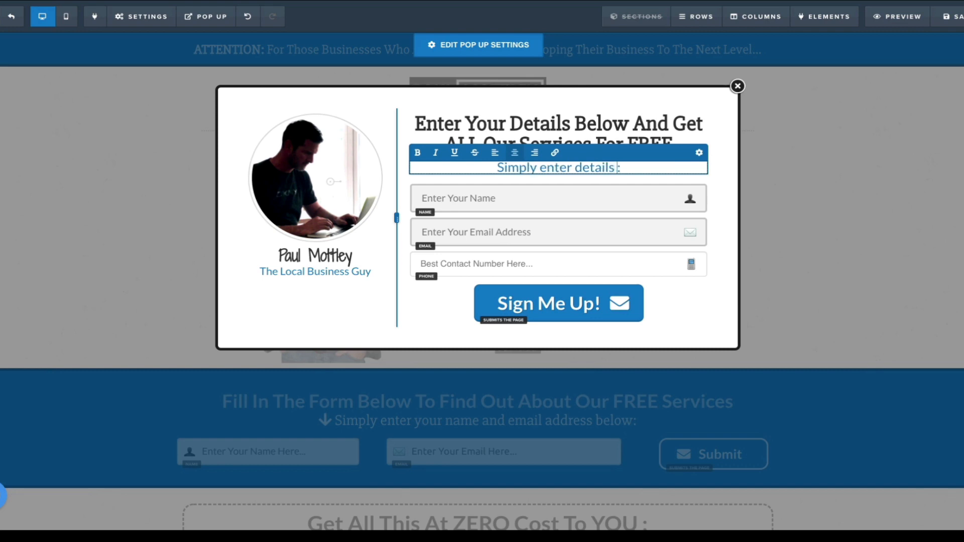
{"action": "type", "text": "then hit su"}
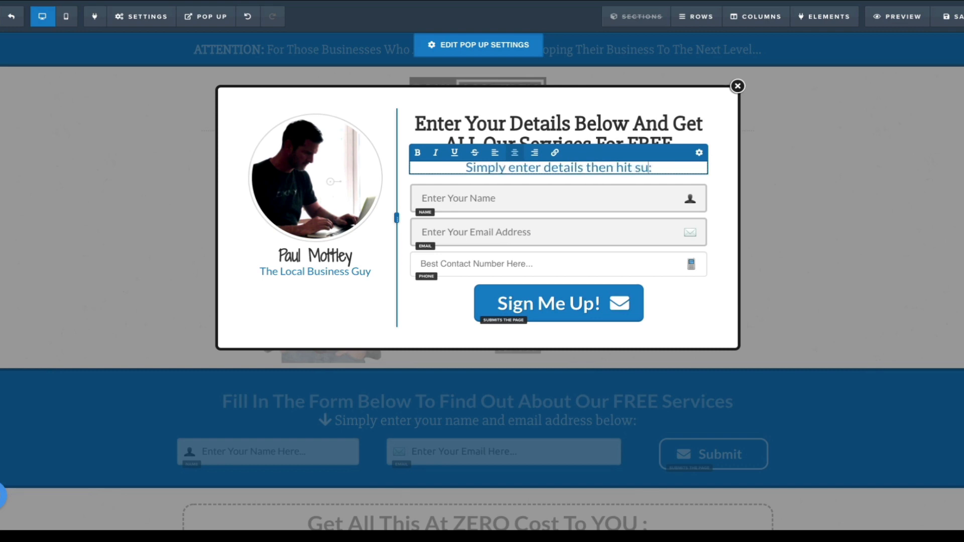
{"action": "key", "text": "BackSpace"}
{"action": "key", "text": "BackSpace"}
{"action": "type", "text": "butto"}
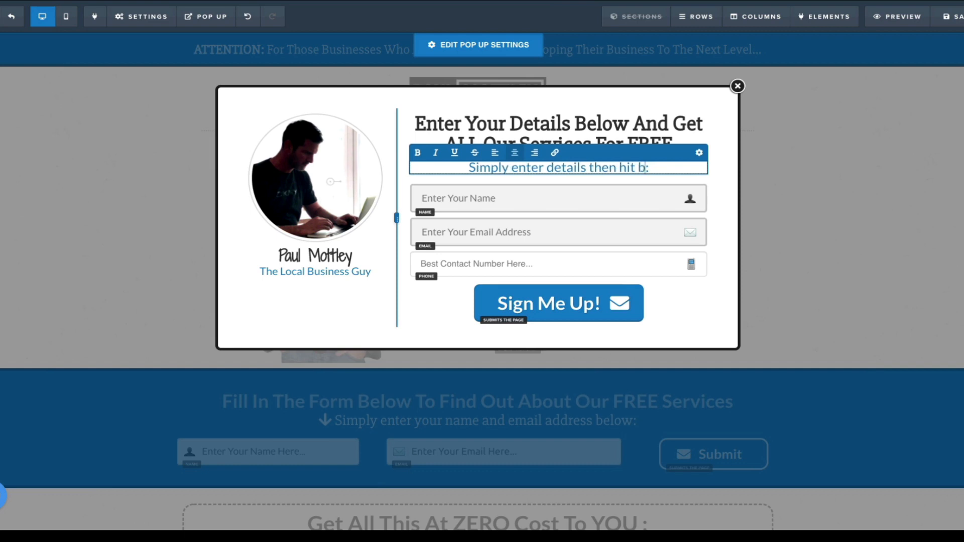
{"action": "type", "text": "n"}
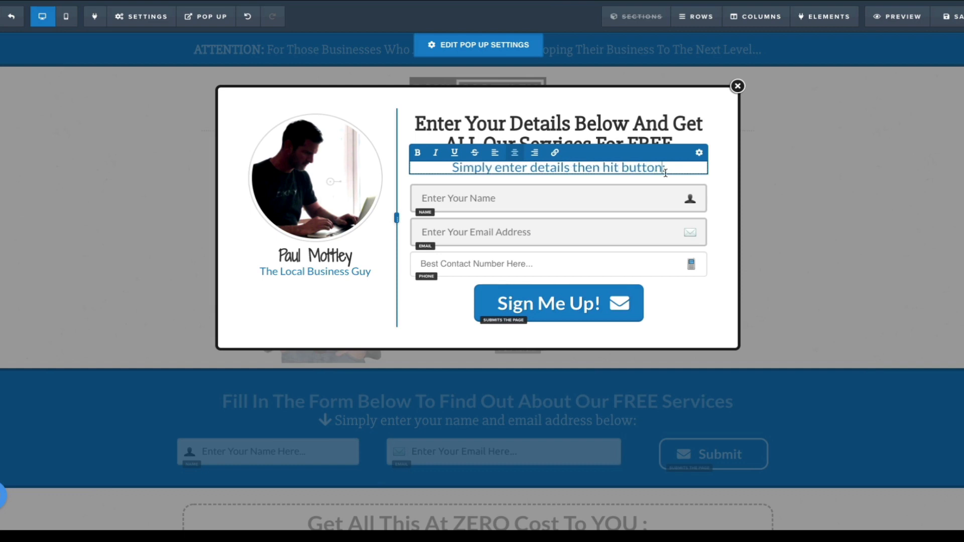
{"action": "type", "text": " below"}
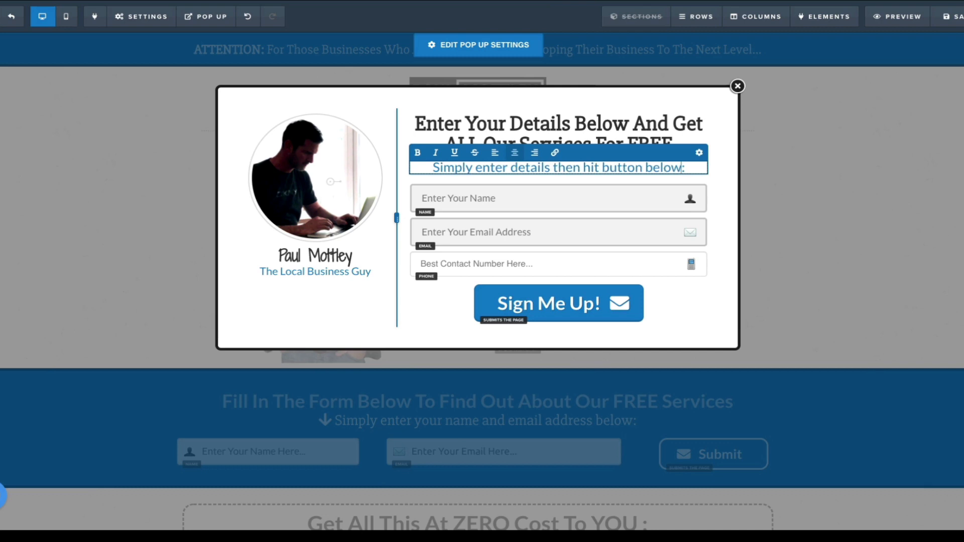
Step: Close the pop-up and save the page
{"action": "left_click", "coordinate": [791, 168]}
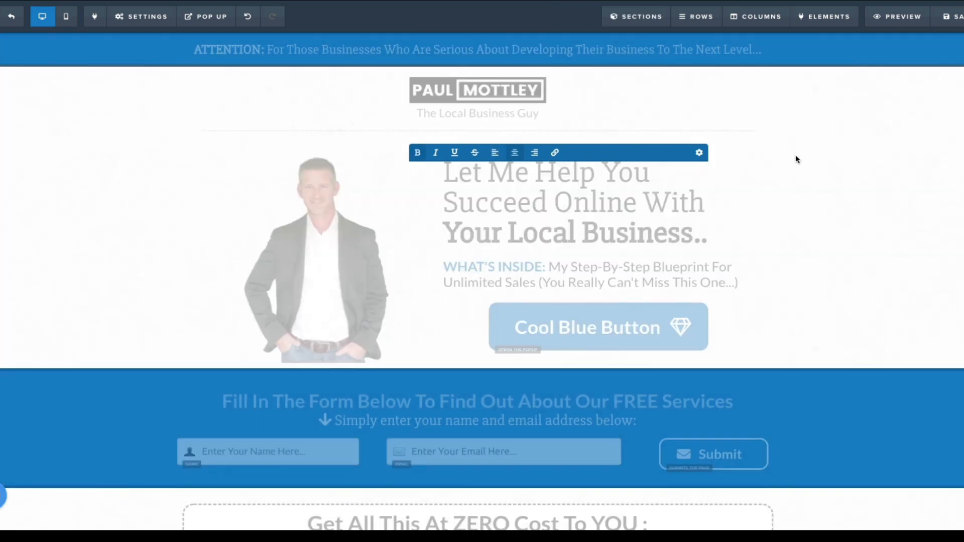
{"action": "left_click", "coordinate": [808, 189]}
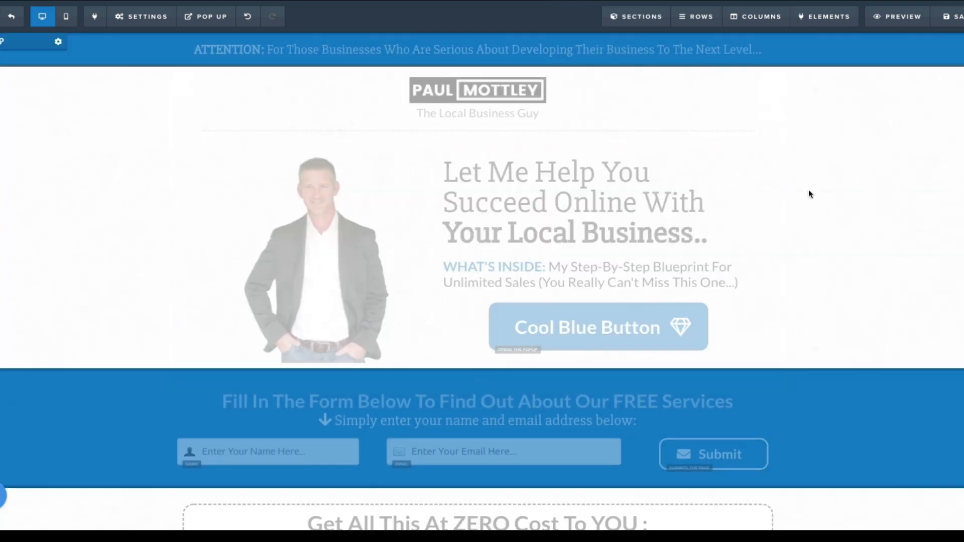
{"action": "left_click", "coordinate": [956, 21]}
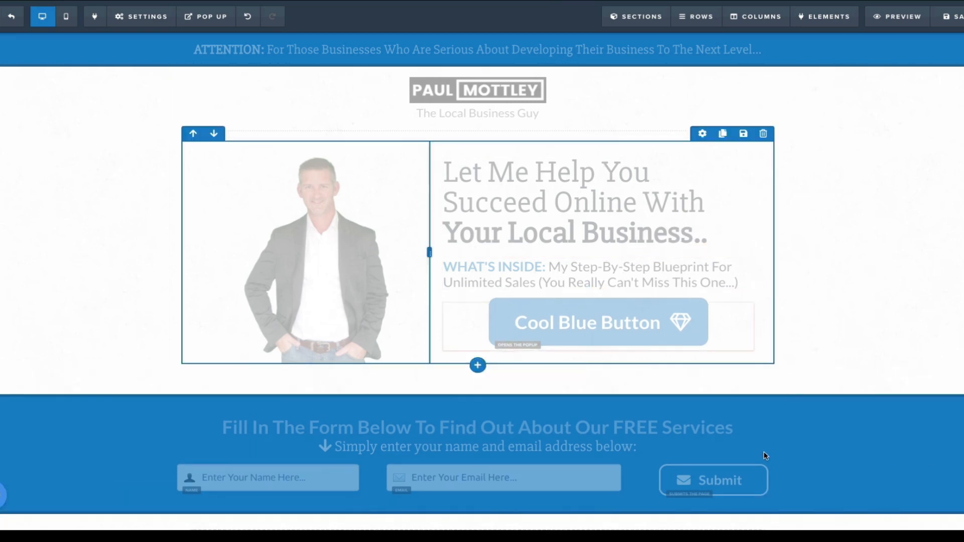
Step: Show the pop-up again to check its edited headline and sub-headline, and close it
{"action": "mouse_move", "coordinate": [206, 16]}
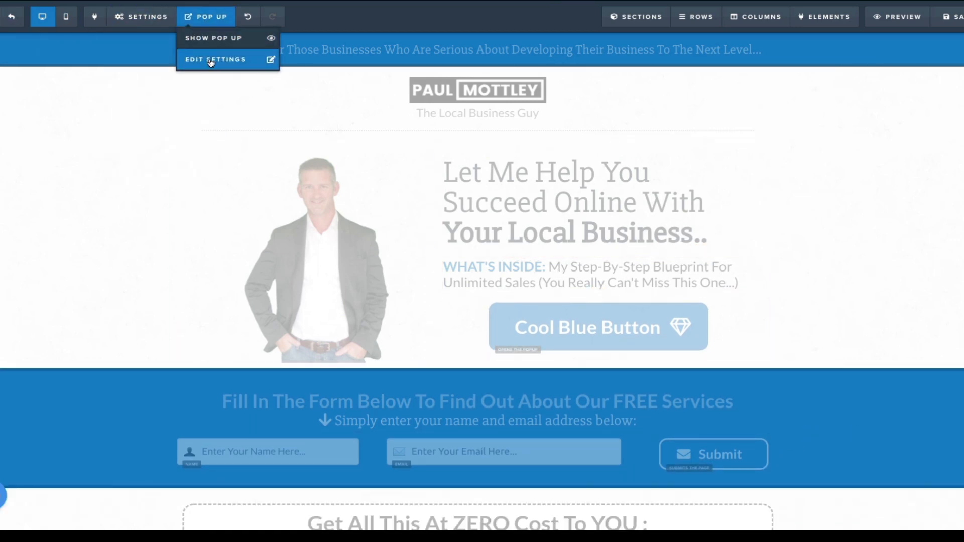
{"action": "left_click", "coordinate": [211, 40]}
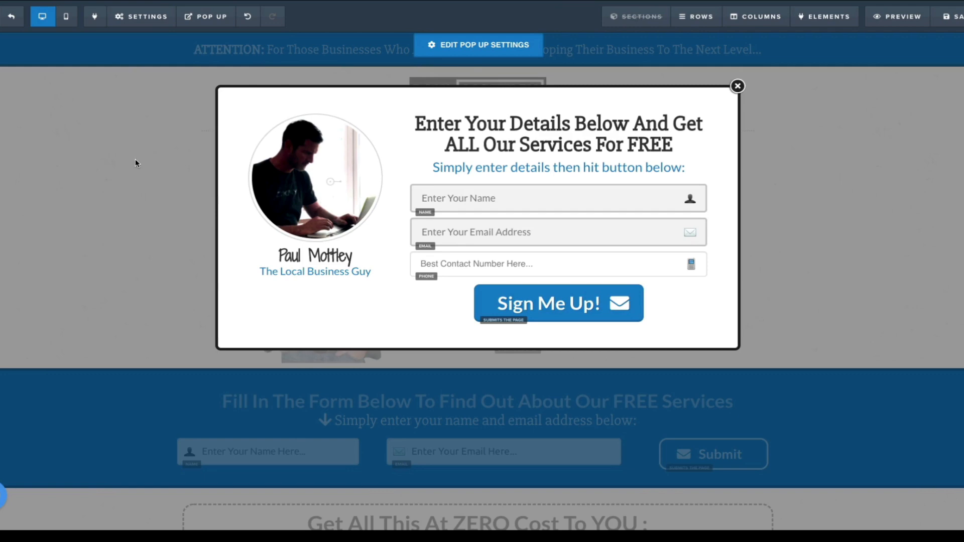
{"action": "left_click", "coordinate": [135, 161]}
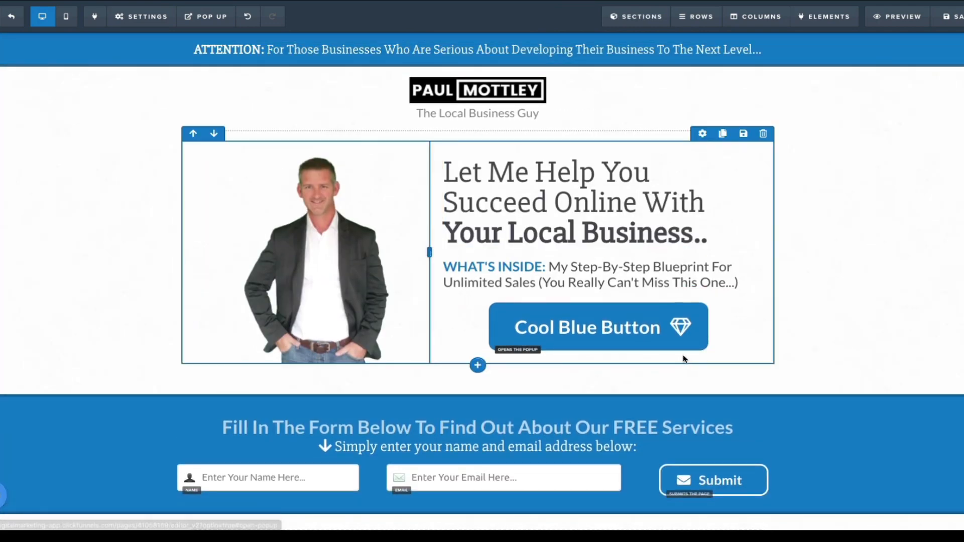
Step: Change the text of the blue button under the main headline to "Find Out More" and save the page
{"action": "scroll", "coordinate": [682, 356], "scroll_direction": "down", "scroll_amount": 3}
{"action": "scroll", "coordinate": [602, 346], "scroll_direction": "up", "scroll_amount": 3}
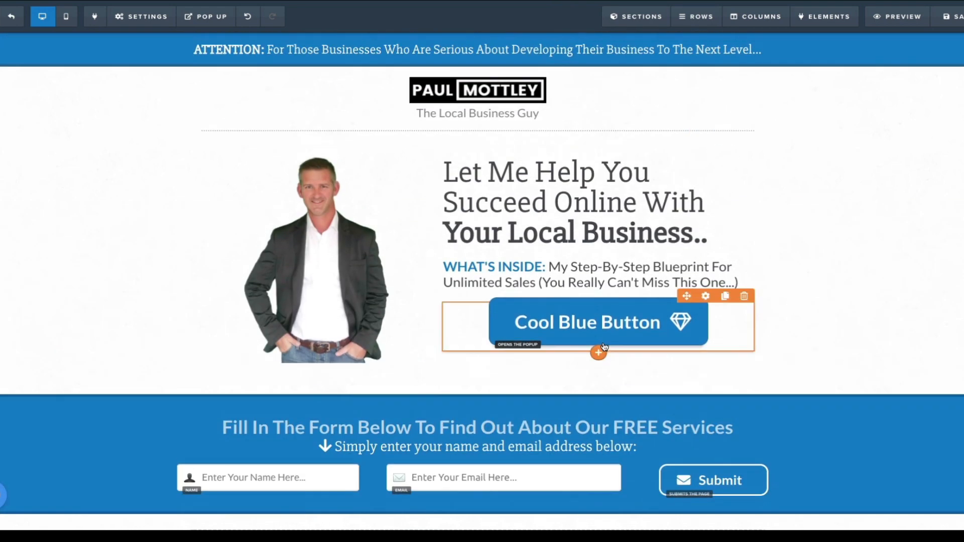
{"action": "left_click", "coordinate": [572, 329]}
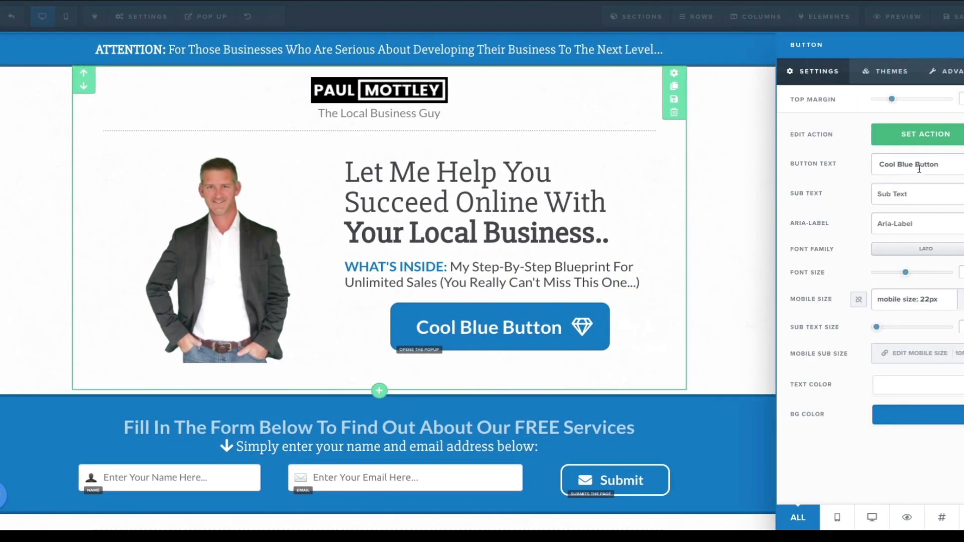
{"action": "left_click_drag", "start_coordinate": [935, 165], "coordinate": [871, 167]}
{"action": "type", "text": "Find Out More"}
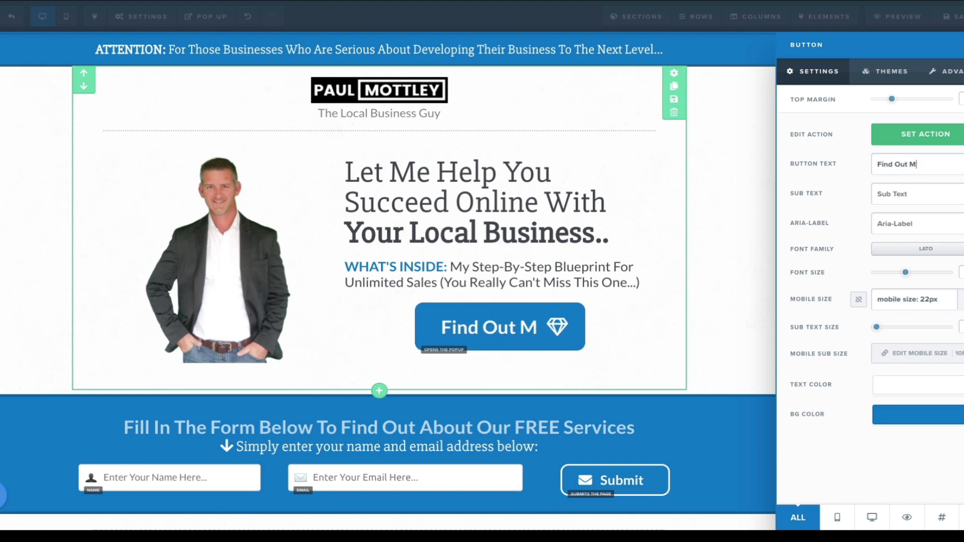
{"action": "left_click", "coordinate": [727, 187]}
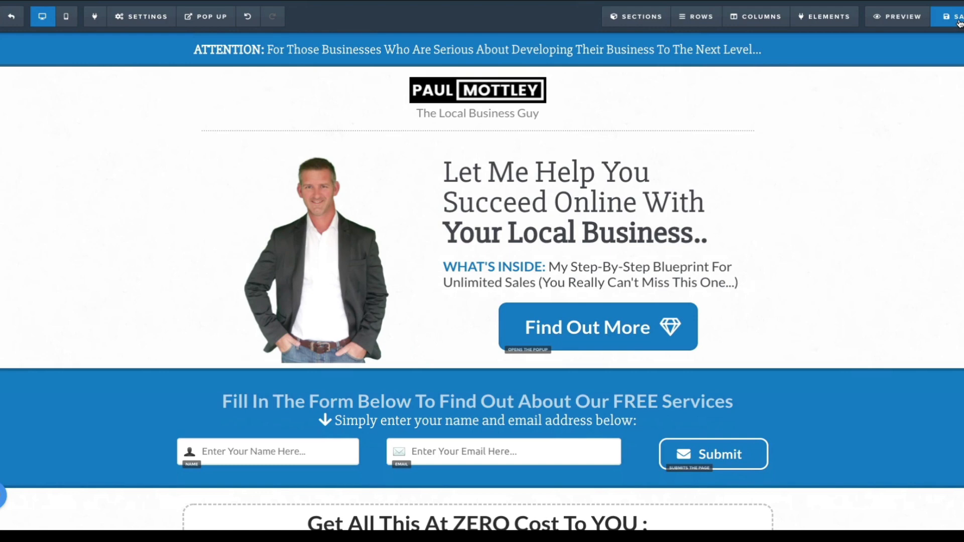
{"action": "left_click", "coordinate": [959, 23]}
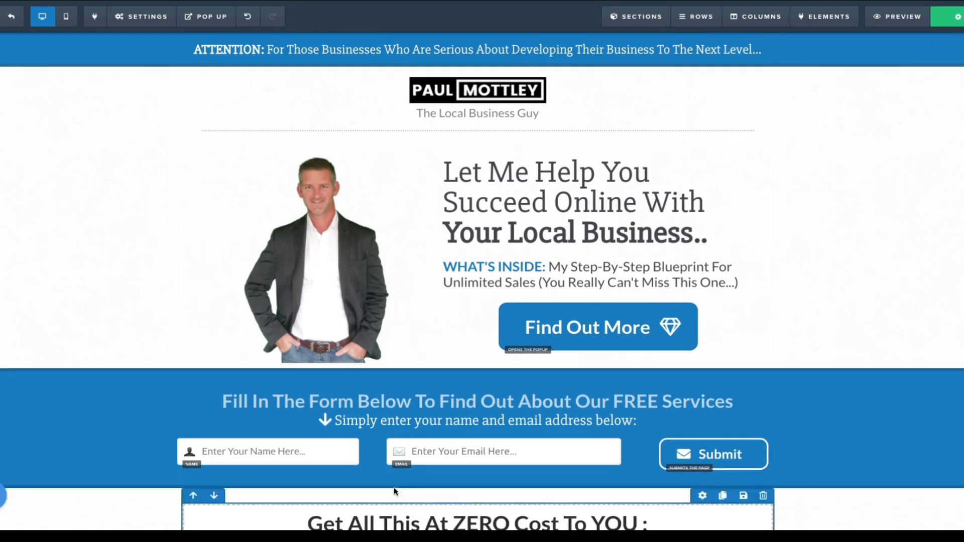
Step: Increase the top margin of the Secret #3 banknote image so it lines up with the other two images
{"action": "scroll", "coordinate": [758, 404], "scroll_direction": "down", "scroll_amount": 5}
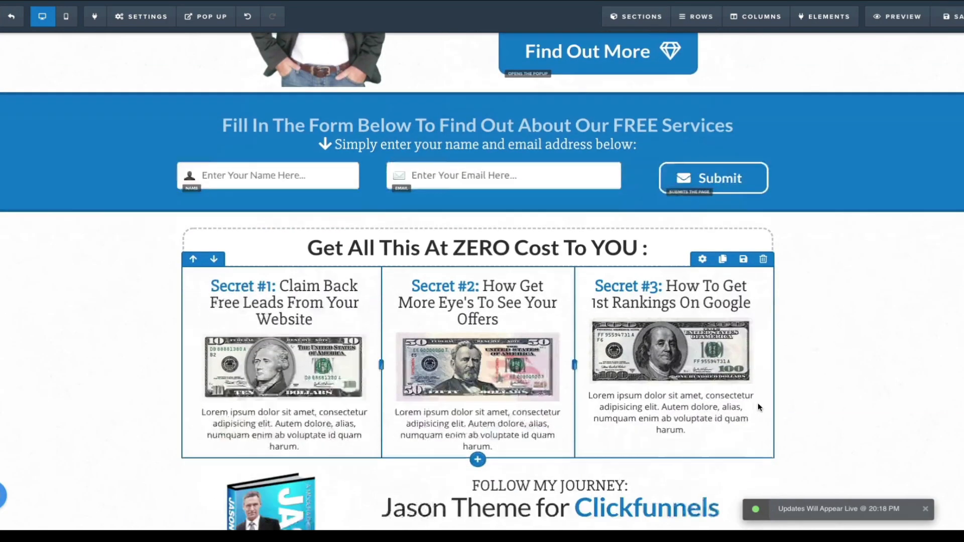
{"action": "scroll", "coordinate": [758, 402], "scroll_direction": "down", "scroll_amount": 1}
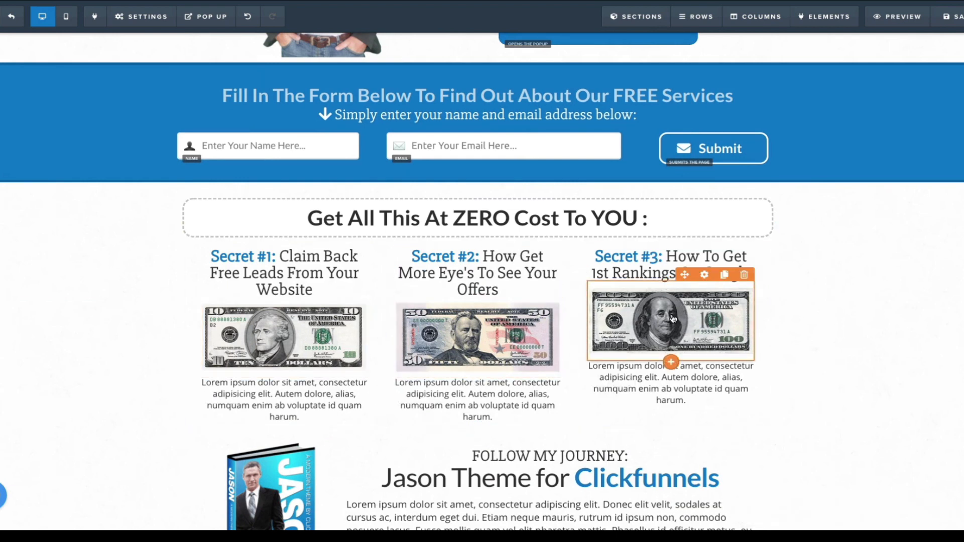
{"action": "left_click", "coordinate": [705, 275]}
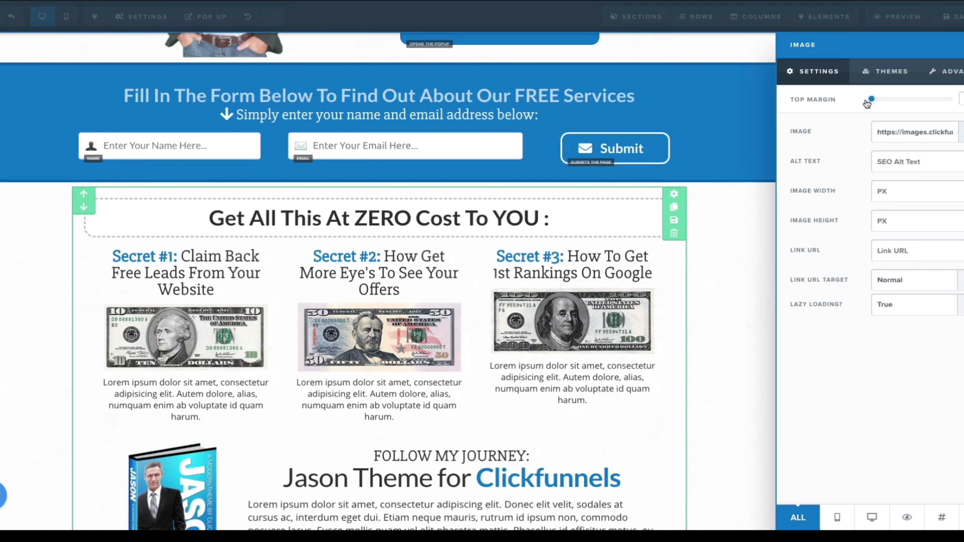
{"action": "left_click_drag", "start_coordinate": [868, 102], "coordinate": [899, 104]}
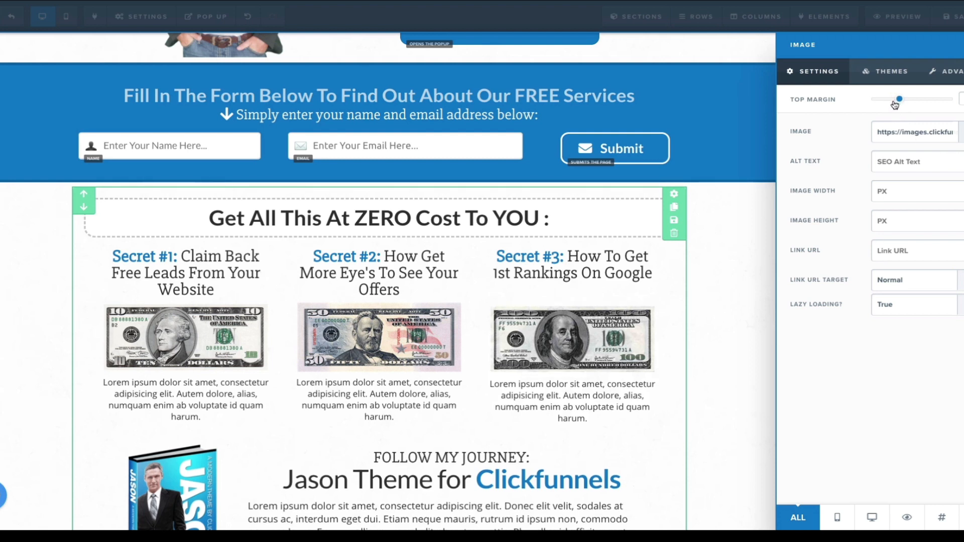
{"action": "left_click_drag", "start_coordinate": [895, 105], "coordinate": [895, 106]}
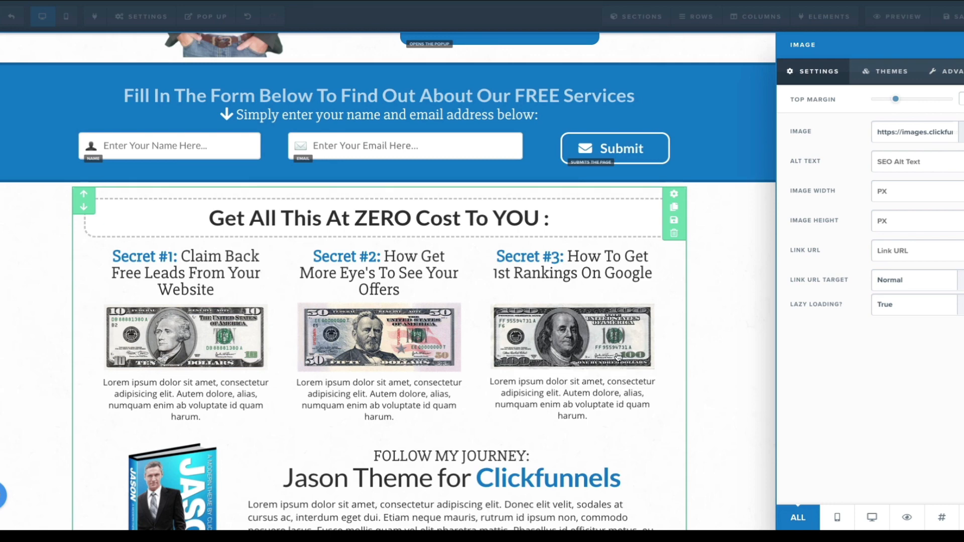
{"action": "left_click", "coordinate": [625, 402]}
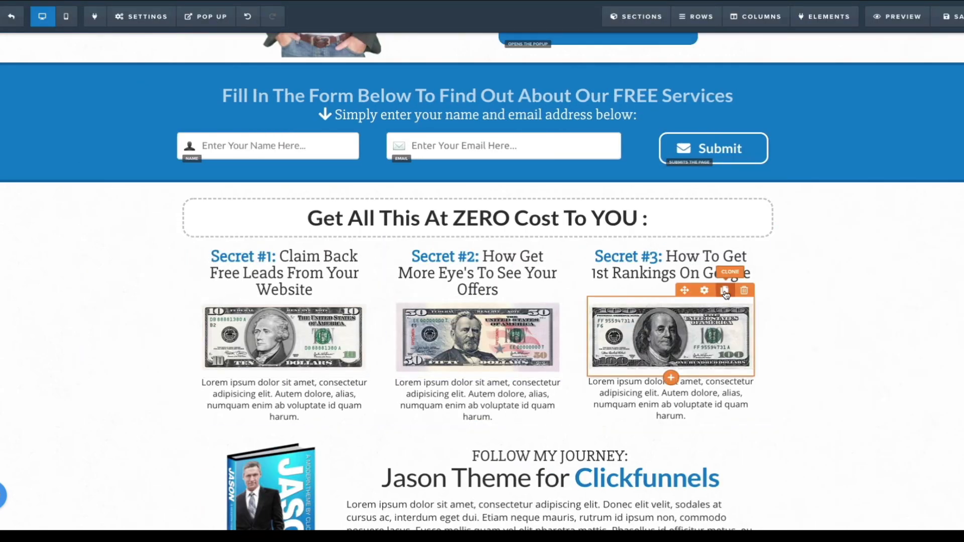
Step: Clone the Secret #3 banknote image, move the copy into the Secret #2 column and delete the fifty-dollar image there
{"action": "left_click", "coordinate": [728, 285]}
{"action": "mouse_move", "coordinate": [698, 440]}
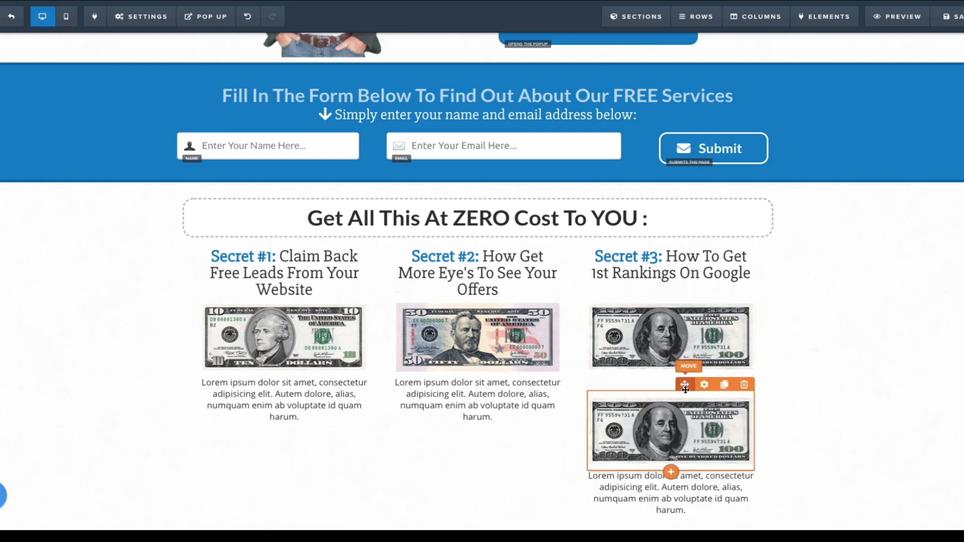
{"action": "left_click_drag", "start_coordinate": [684, 387], "coordinate": [517, 351]}
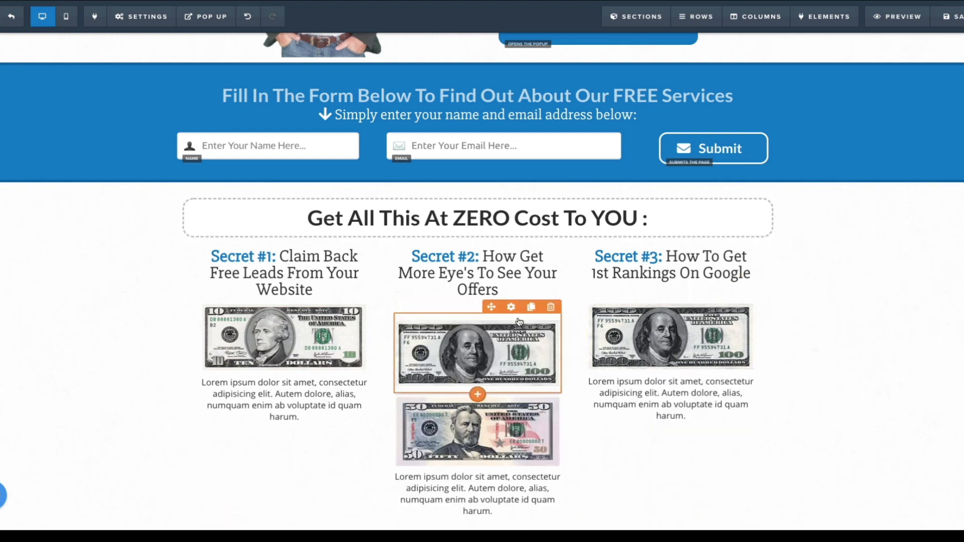
{"action": "left_click", "coordinate": [551, 386]}
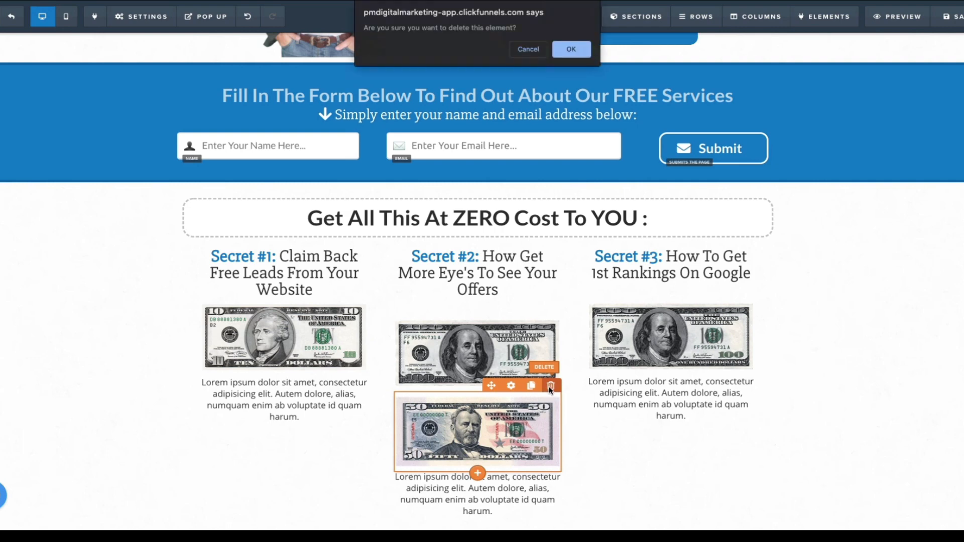
{"action": "left_click", "coordinate": [571, 48]}
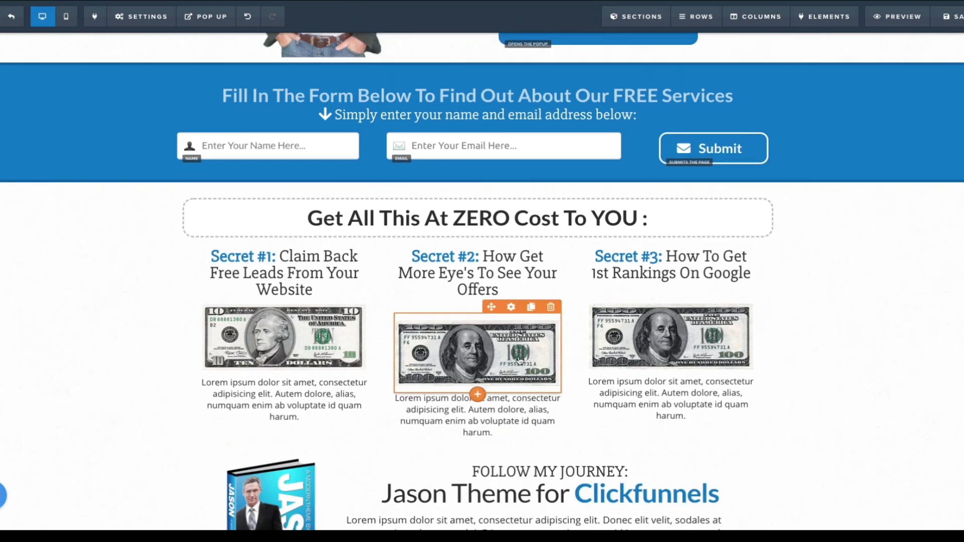
Step: Reduce the top margin of the cloned image under Secret #2 to its minimum to align it with its neighbours
{"action": "left_click", "coordinate": [511, 307]}
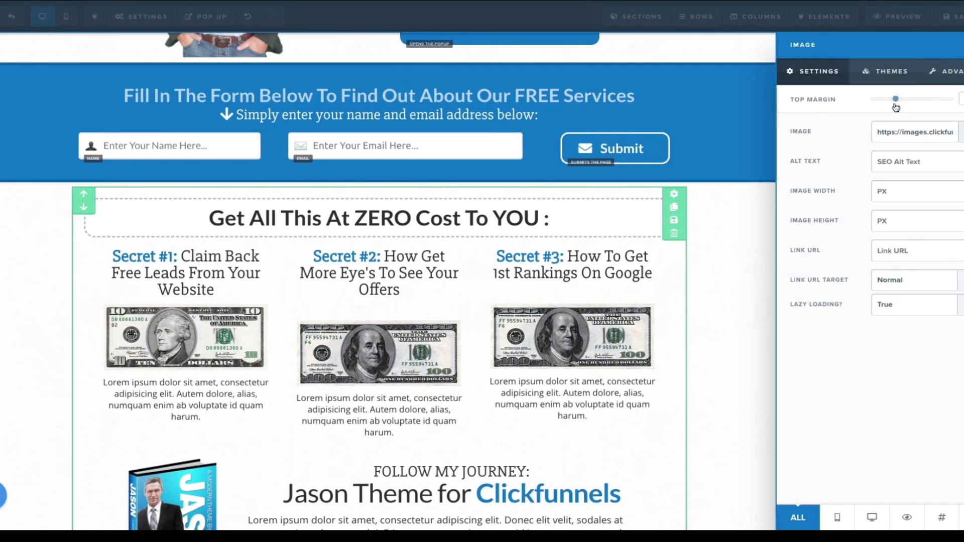
{"action": "left_click_drag", "start_coordinate": [894, 103], "coordinate": [782, 211]}
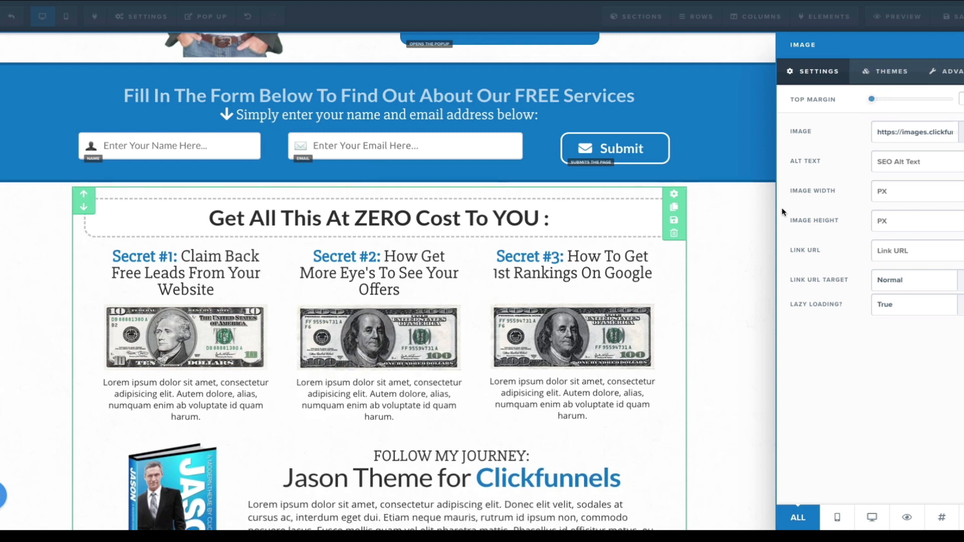
{"action": "left_click", "coordinate": [725, 289]}
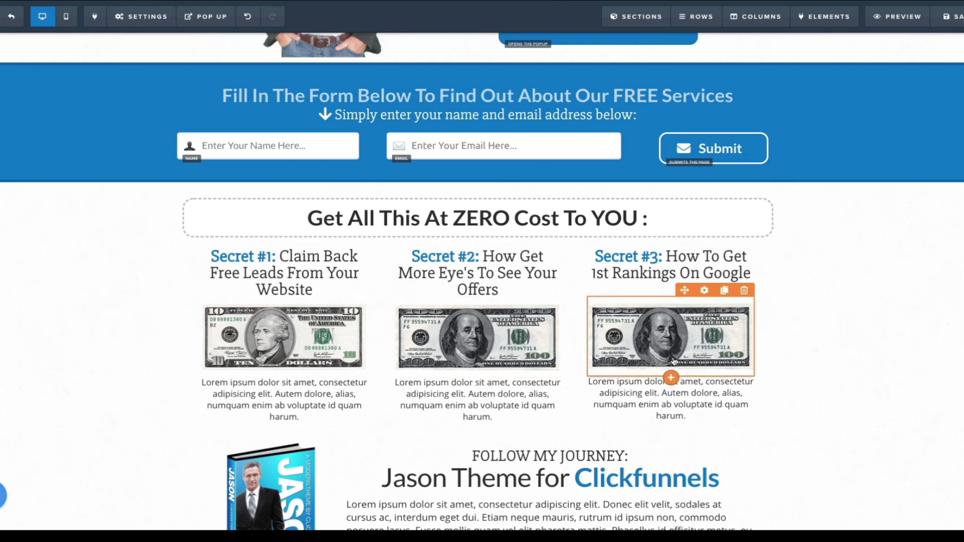
Step: Undo the margin change, deletion, move and cloning to restore the original Secret #2 image
{"action": "mouse_move", "coordinate": [216, 18]}
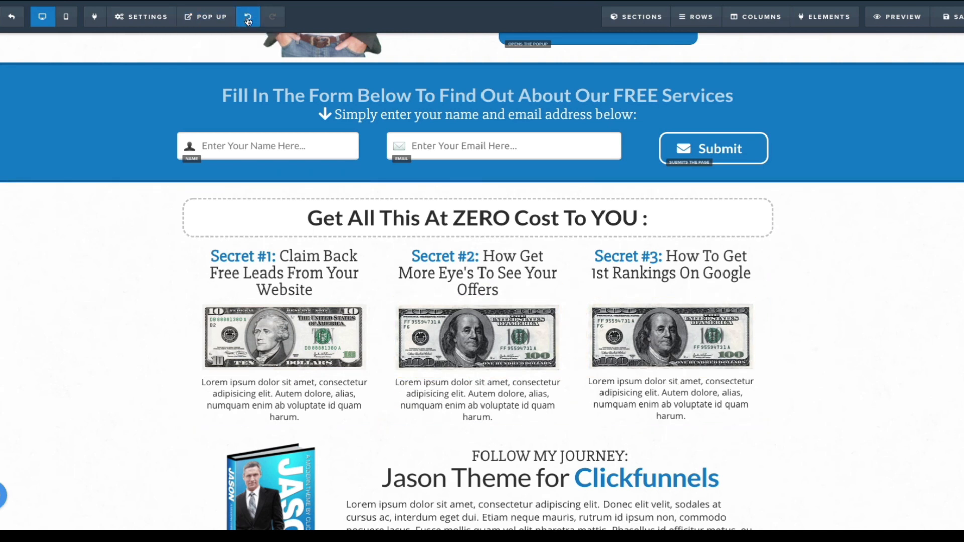
{"action": "left_click", "coordinate": [248, 21]}
{"action": "left_click", "coordinate": [248, 20]}
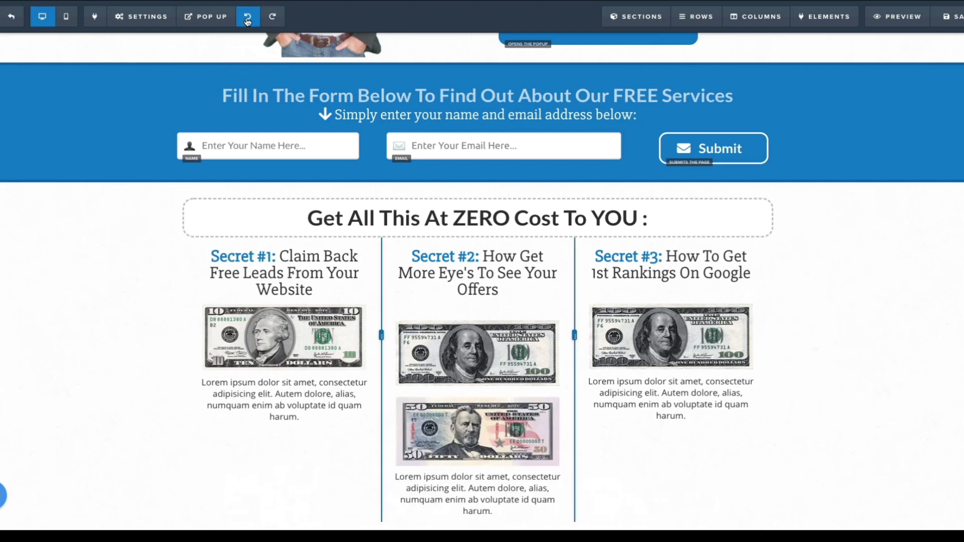
{"action": "left_click", "coordinate": [248, 20]}
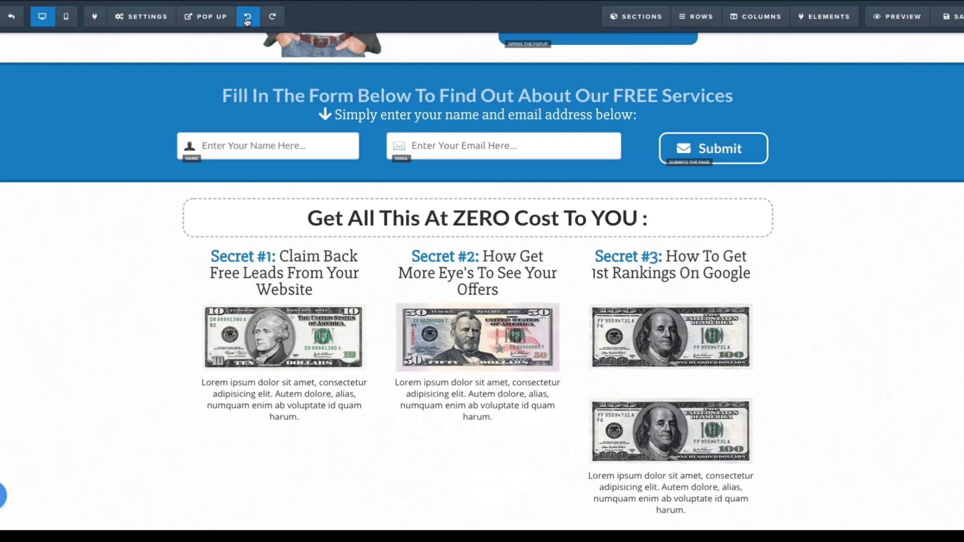
{"action": "left_click", "coordinate": [248, 20]}
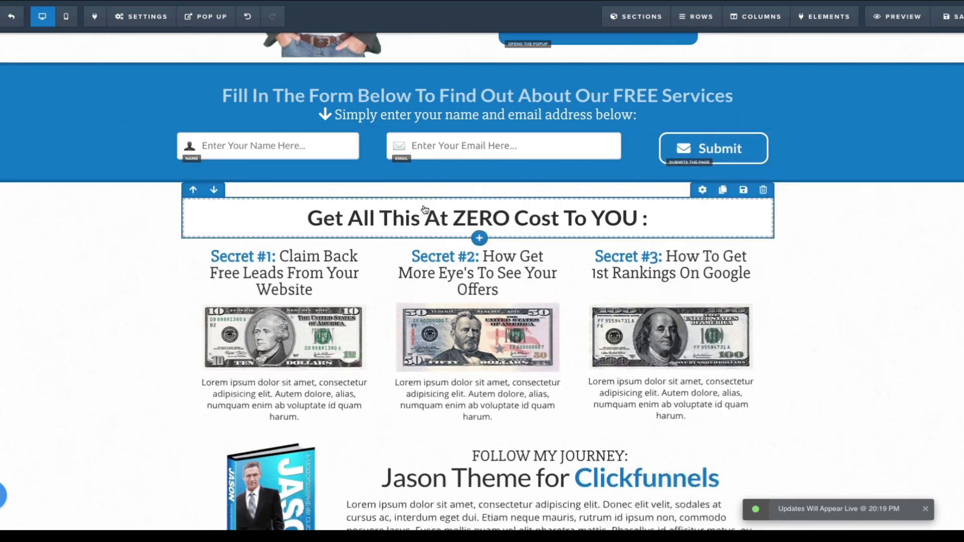
Step: Switch to the ActiveCampaign site in a new browser tab and log in with the saved account name
{"action": "mouse_move", "coordinate": [141, 17]}
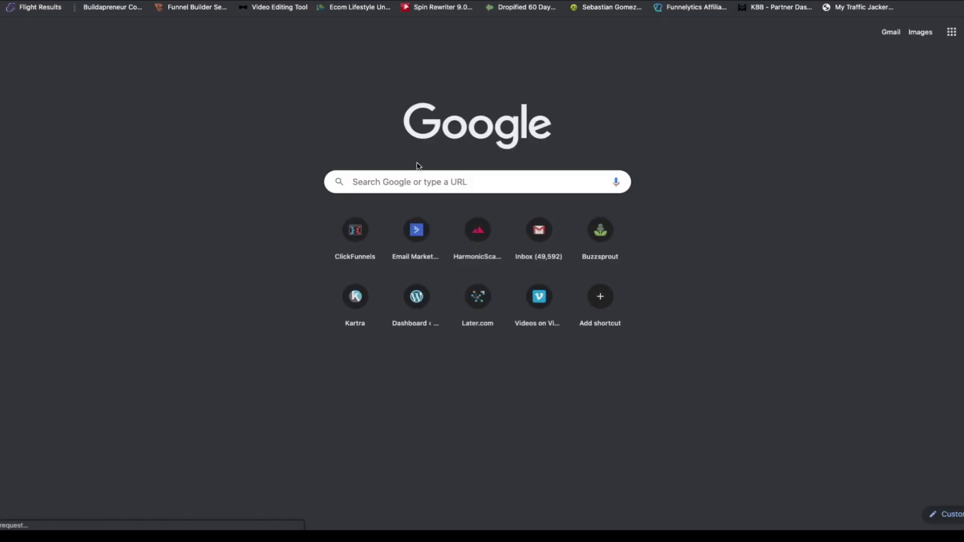
{"action": "left_click", "coordinate": [412, 231]}
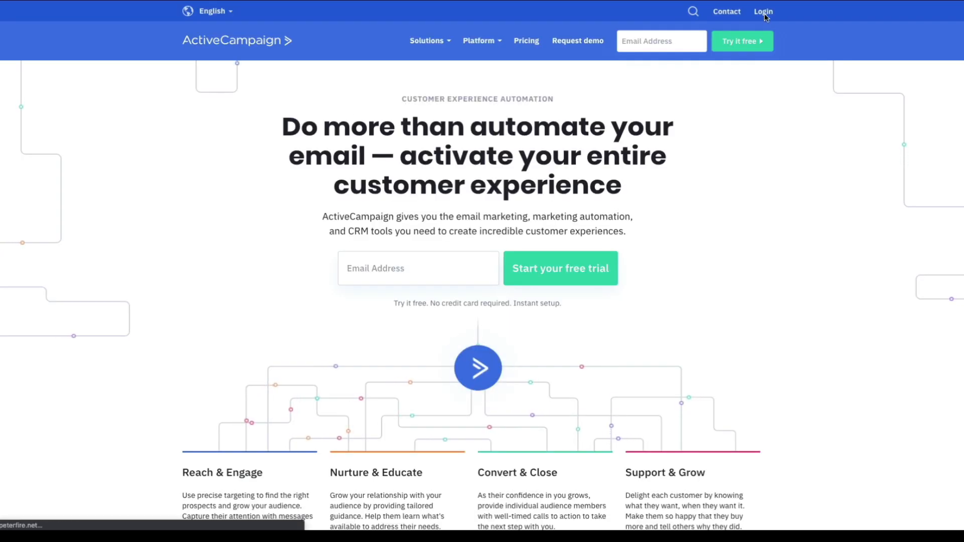
{"action": "left_click", "coordinate": [763, 12]}
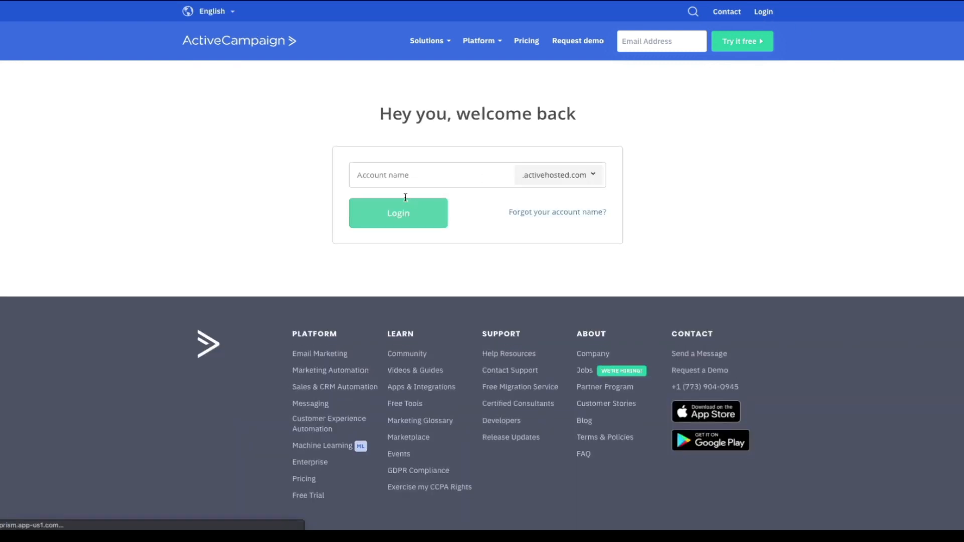
{"action": "left_click", "coordinate": [386, 178]}
{"action": "left_click", "coordinate": [388, 199]}
{"action": "left_click", "coordinate": [388, 224]}
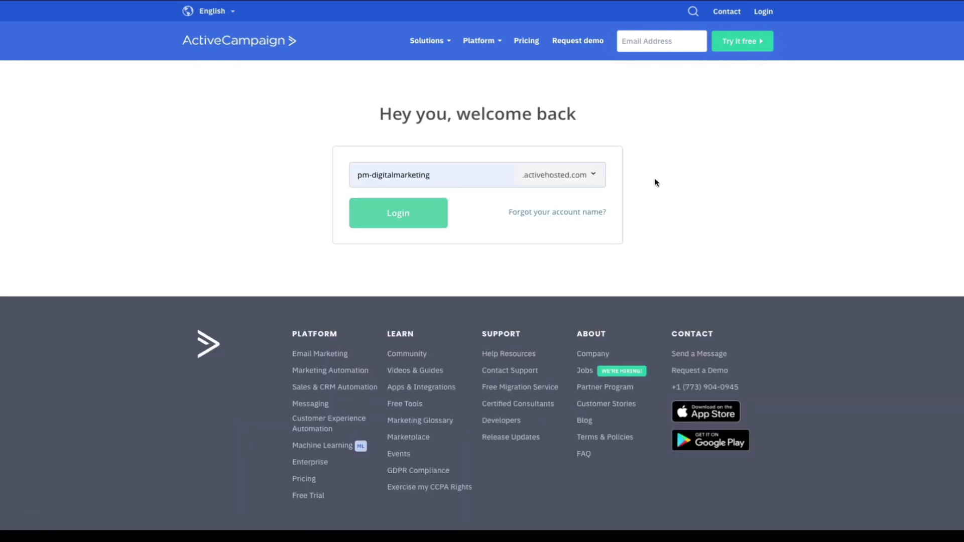
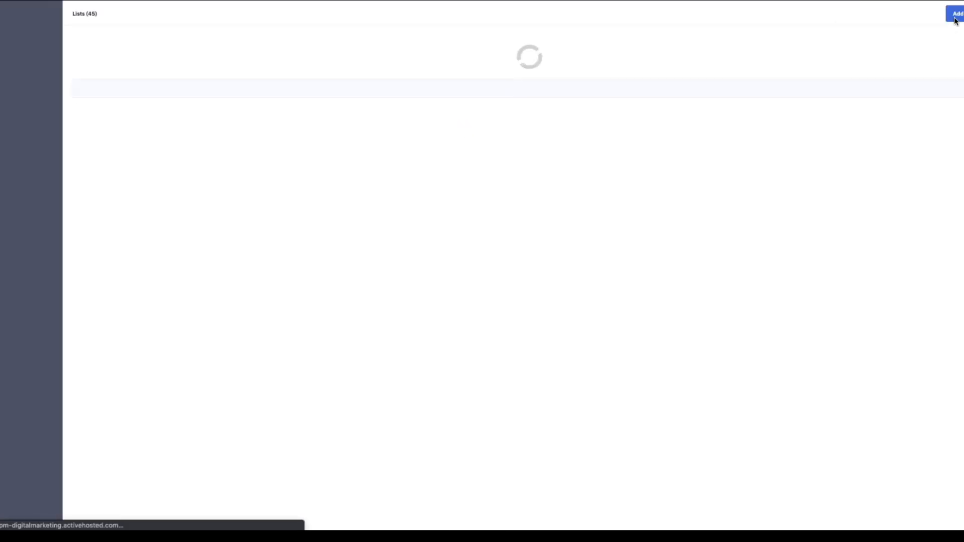
Step: Start a new contact list named "local businesses for cf" and enter the owner's website as its URL
{"action": "left_click", "coordinate": [955, 14]}
{"action": "left_click", "coordinate": [432, 73]}
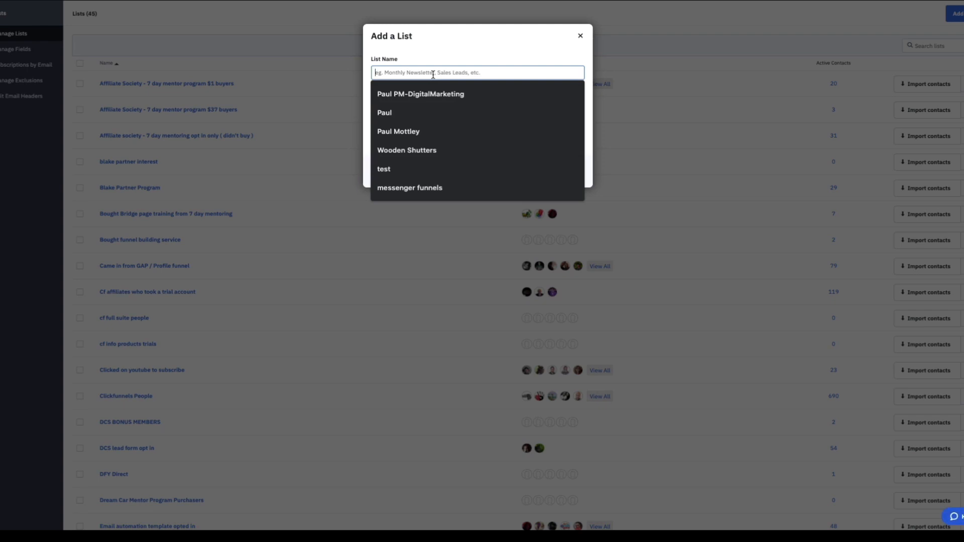
{"action": "type", "text": "local businesses for cf"}
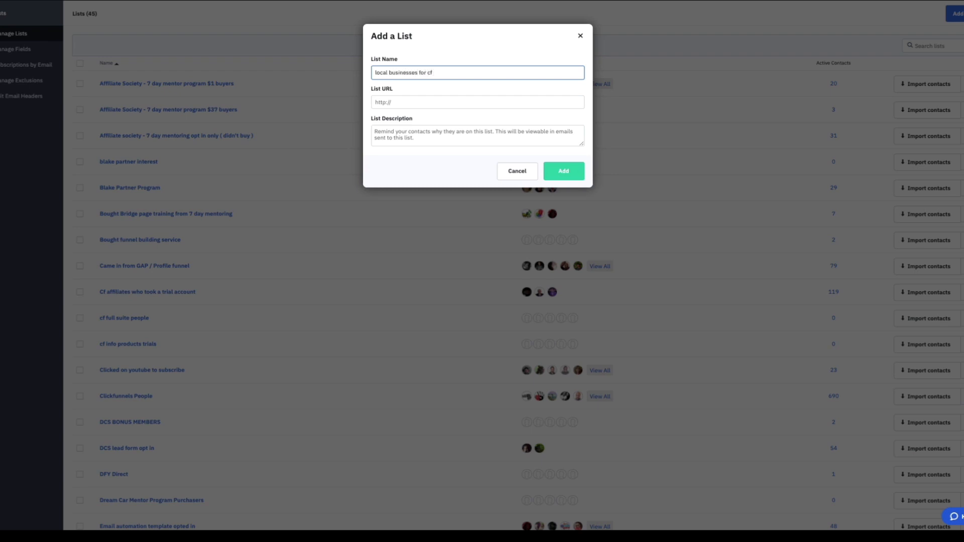
{"action": "left_click", "coordinate": [409, 104]}
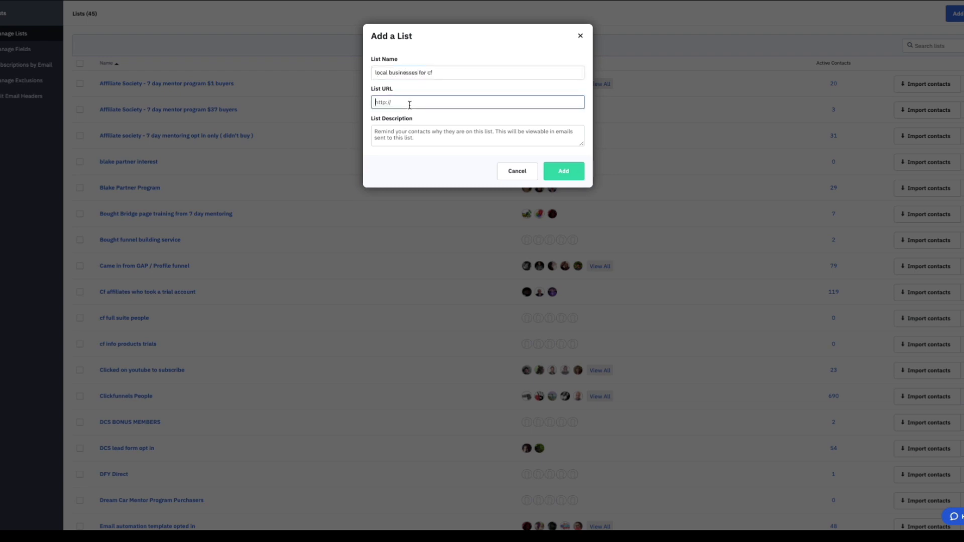
{"action": "type", "text": "http://www.paulmottley.com"}
Step: Set the list description to "You are getting these emails because you wanted access to our free local business services." and add the list
{"action": "left_click", "coordinate": [393, 136]}
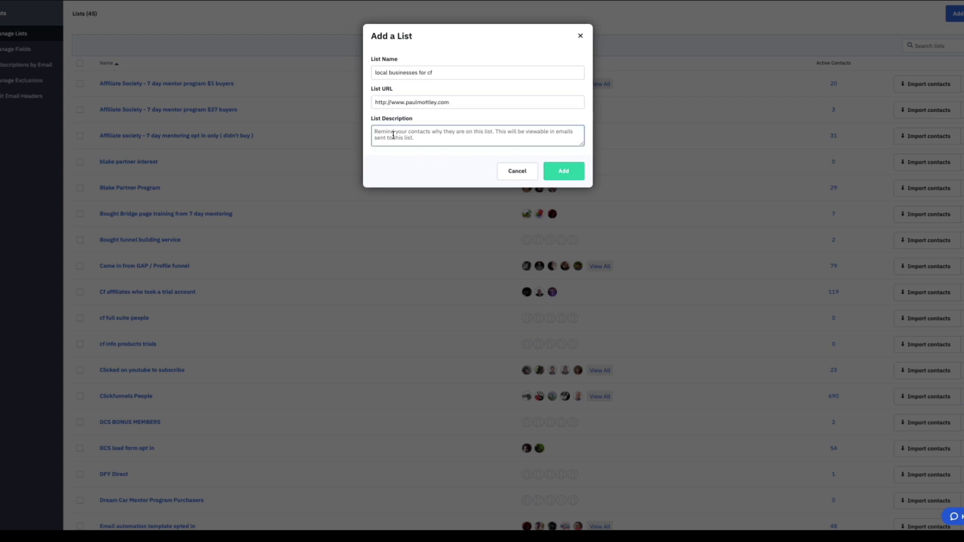
{"action": "type", "text": "Yo"}
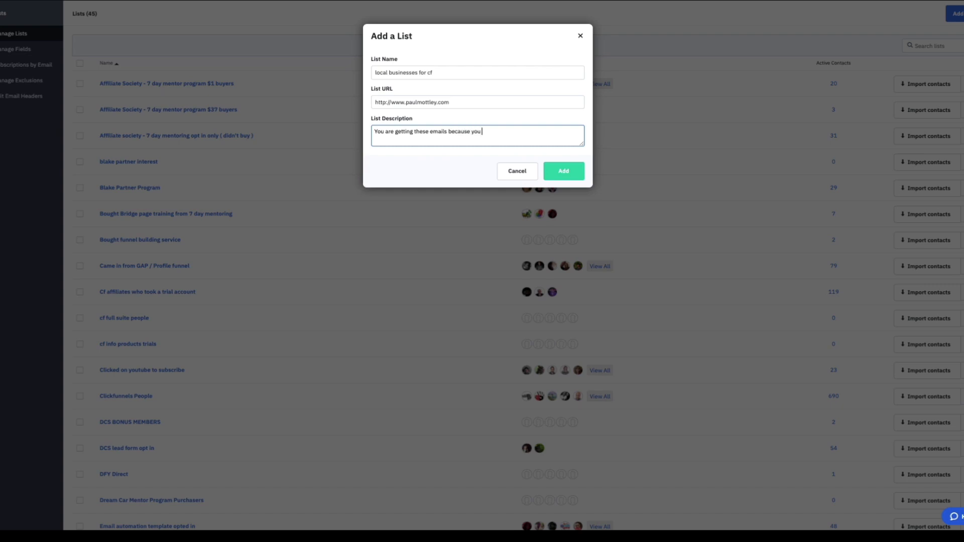
{"action": "type", "text": "wanted access to our free local bus"}
{"action": "type", "text": "iness services."}
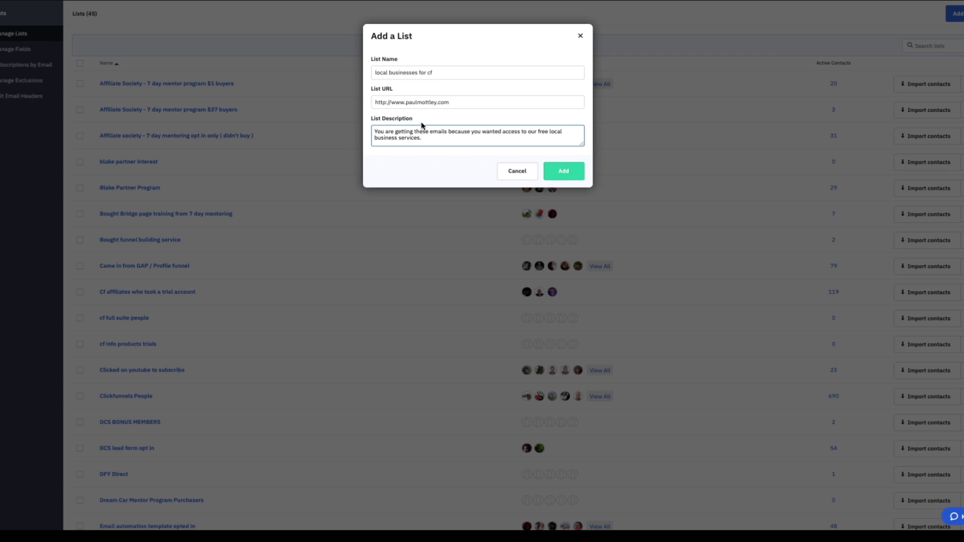
{"action": "left_click", "coordinate": [567, 169]}
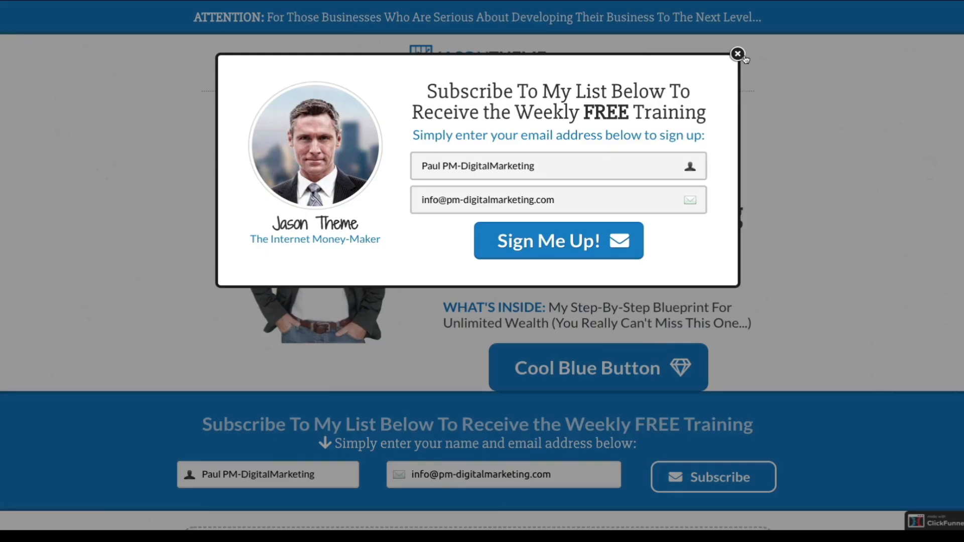
Step: Return to the ClickFunnels page editor and set its email integration to the ActiveCampaign account with the action Add To List
{"action": "left_click", "coordinate": [737, 54]}
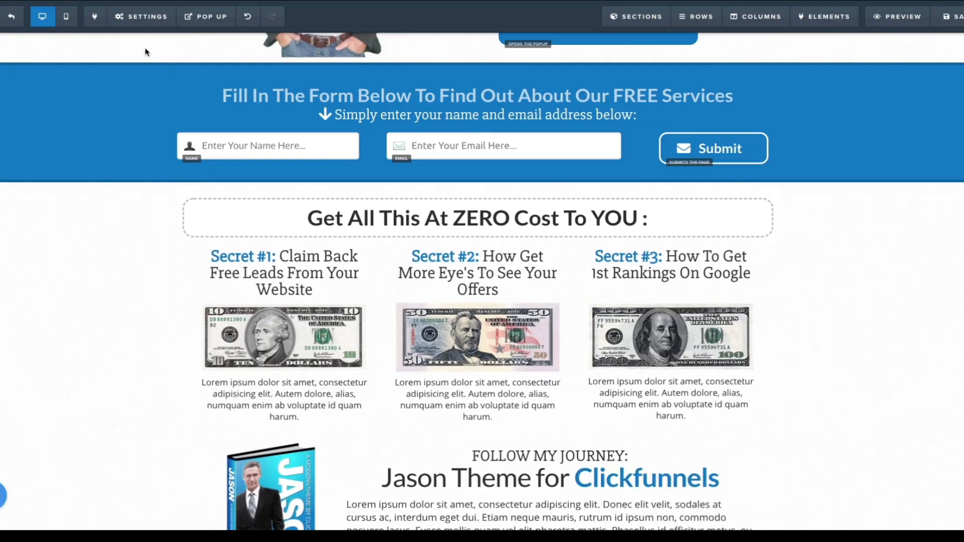
{"action": "mouse_move", "coordinate": [149, 23]}
{"action": "left_click", "coordinate": [146, 41]}
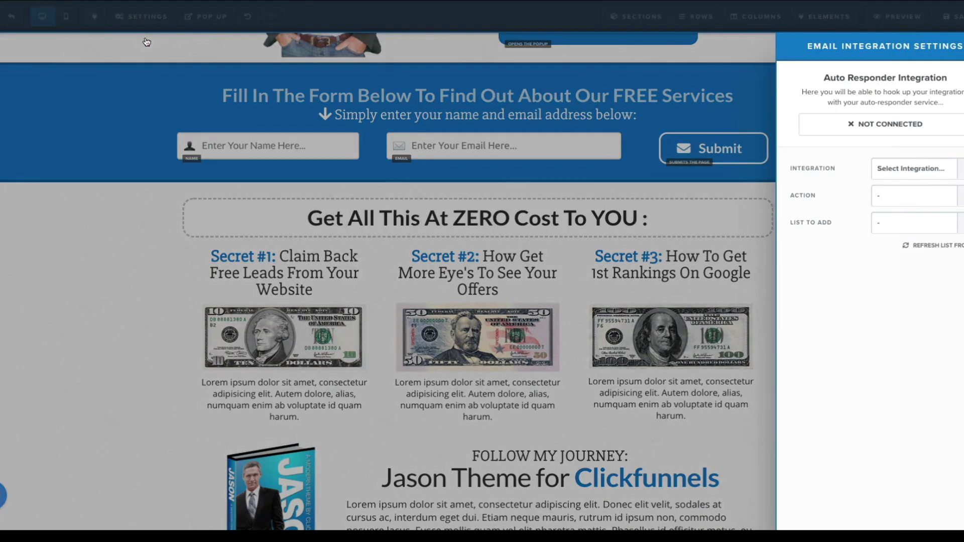
{"action": "left_click", "coordinate": [883, 174]}
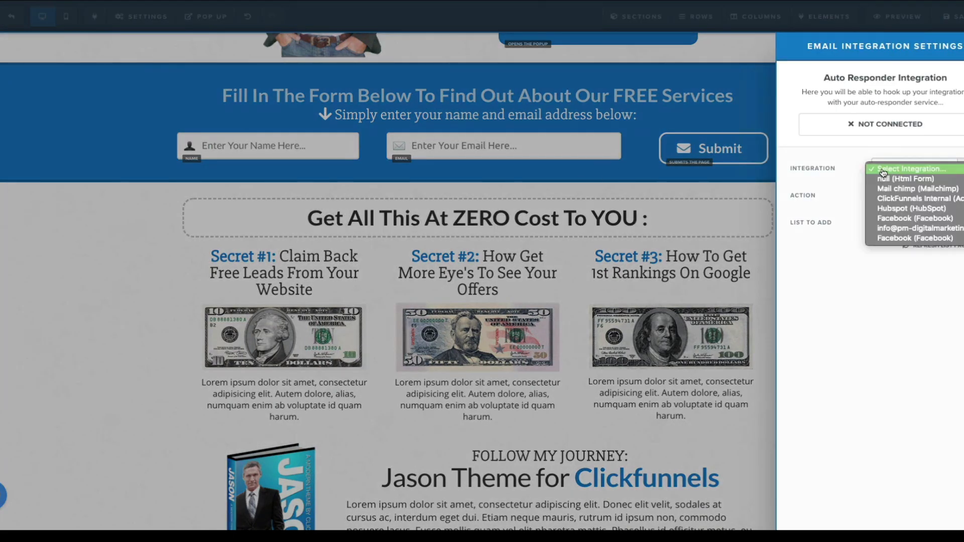
{"action": "left_click", "coordinate": [888, 230]}
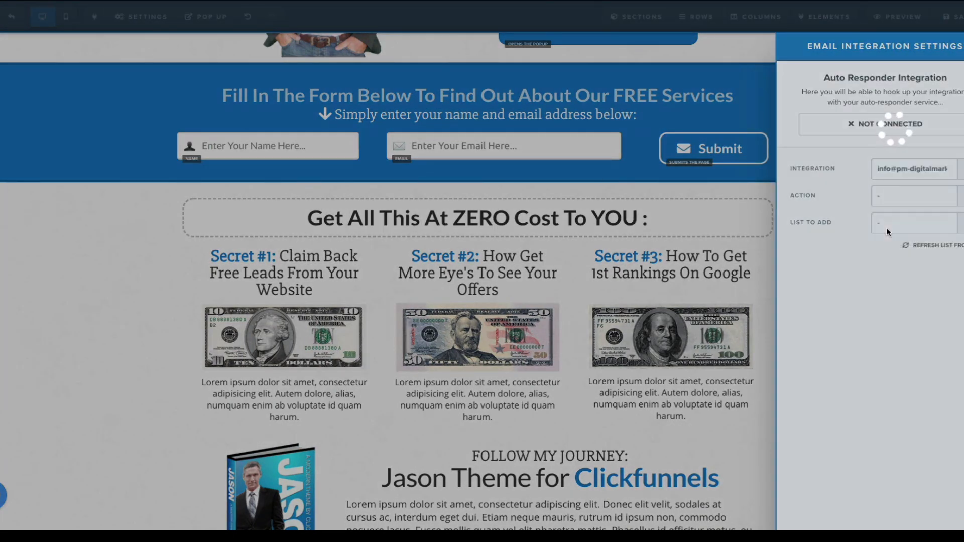
{"action": "left_click", "coordinate": [884, 197]}
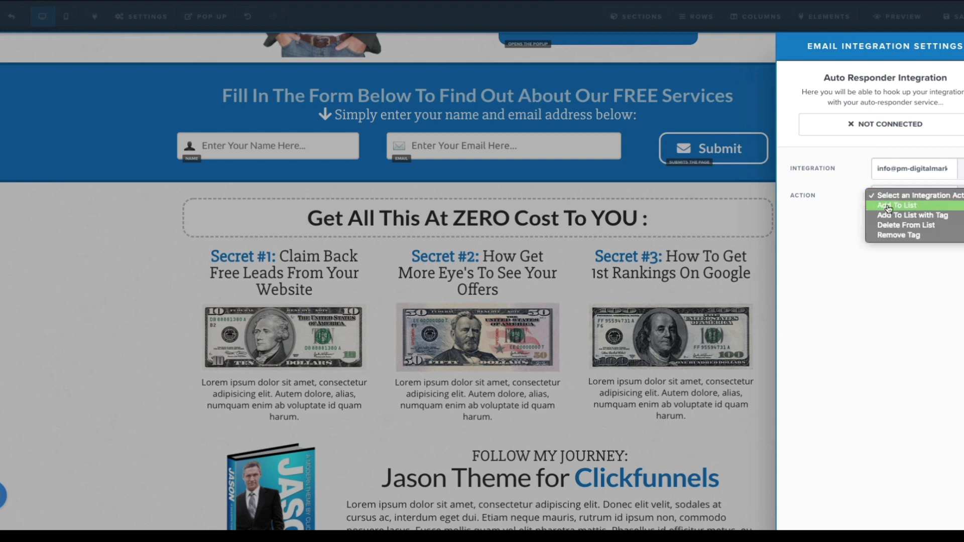
{"action": "left_click", "coordinate": [886, 206]}
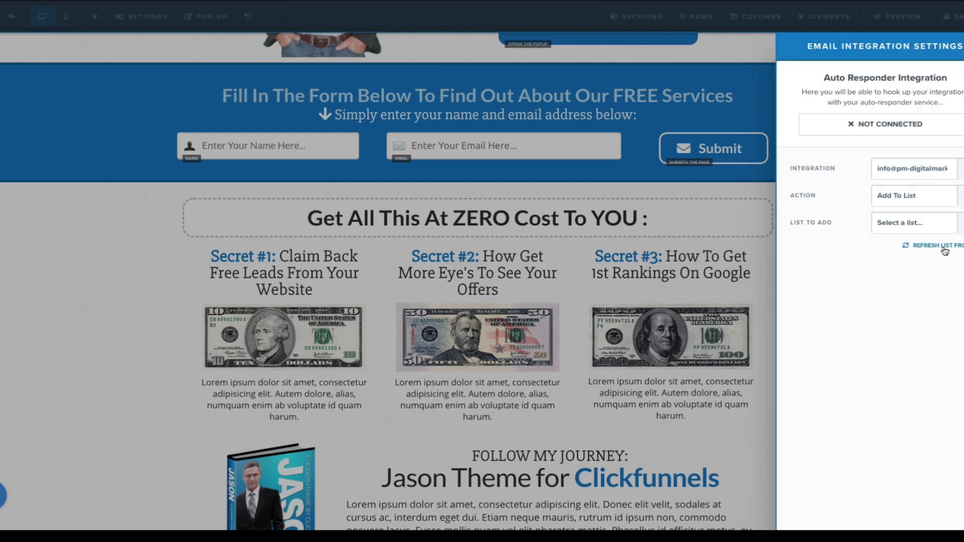
Step: Refresh the integration's lists, choose the "local businesses for cf" list as the one to add contacts to, and save the page
{"action": "left_click", "coordinate": [942, 246]}
{"action": "left_click", "coordinate": [908, 221]}
{"action": "left_click", "coordinate": [934, 329]}
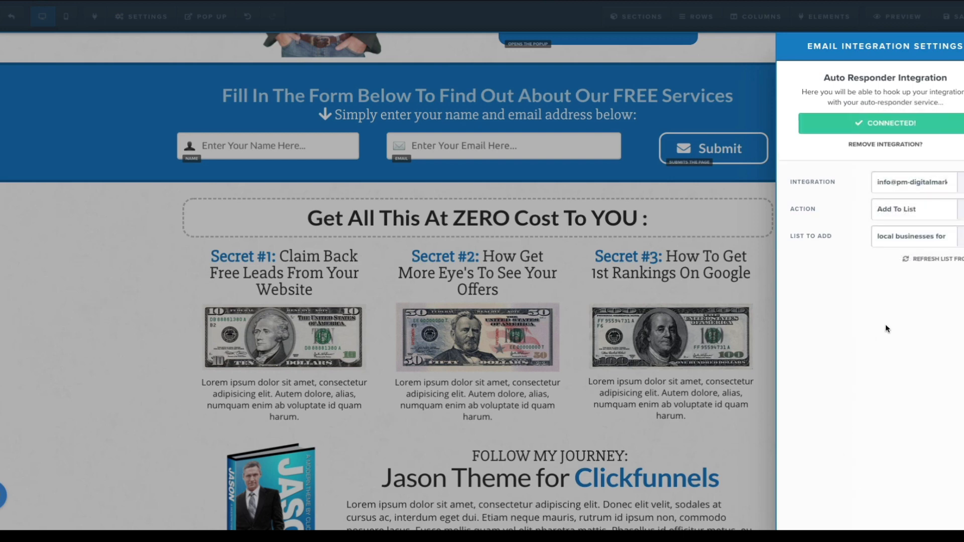
{"action": "left_click", "coordinate": [714, 260]}
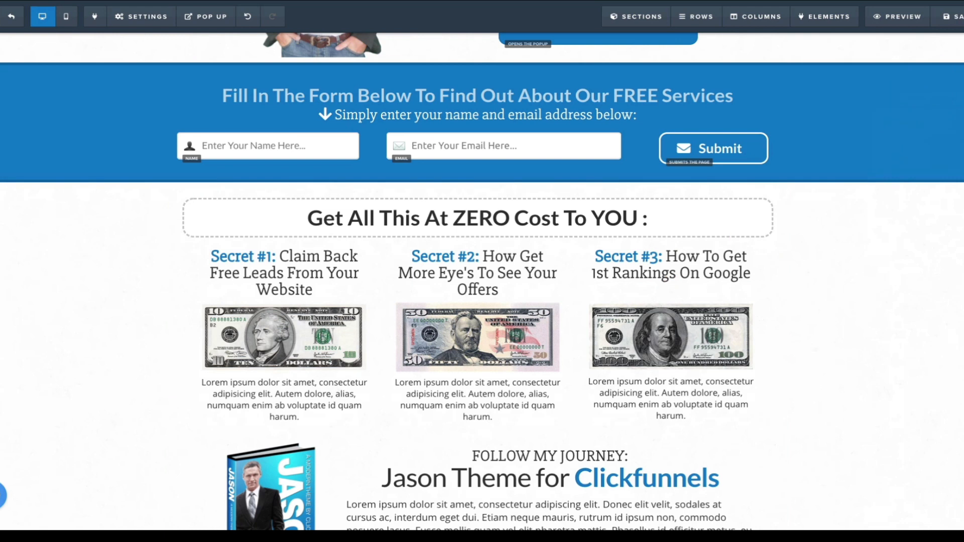
{"action": "left_click", "coordinate": [948, 19]}
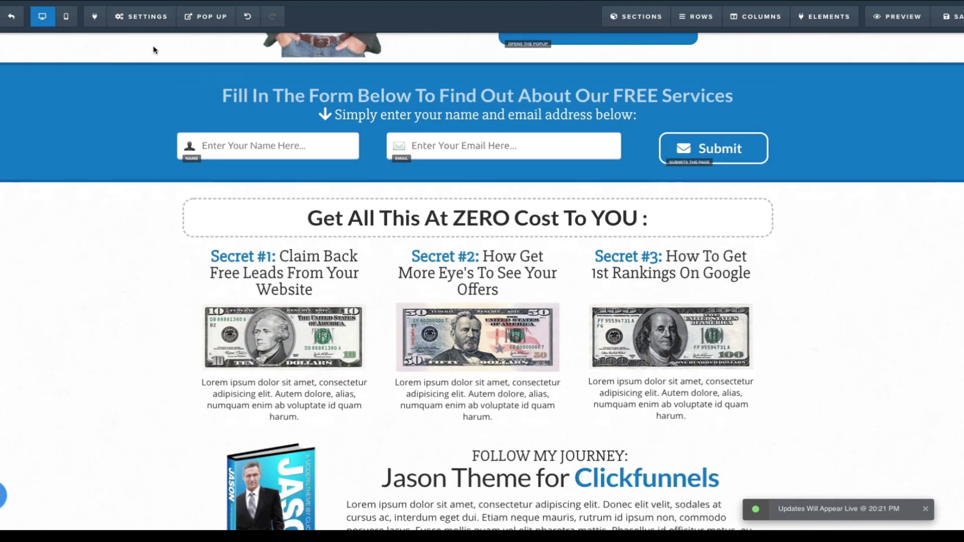
{"action": "left_click", "coordinate": [142, 16]}
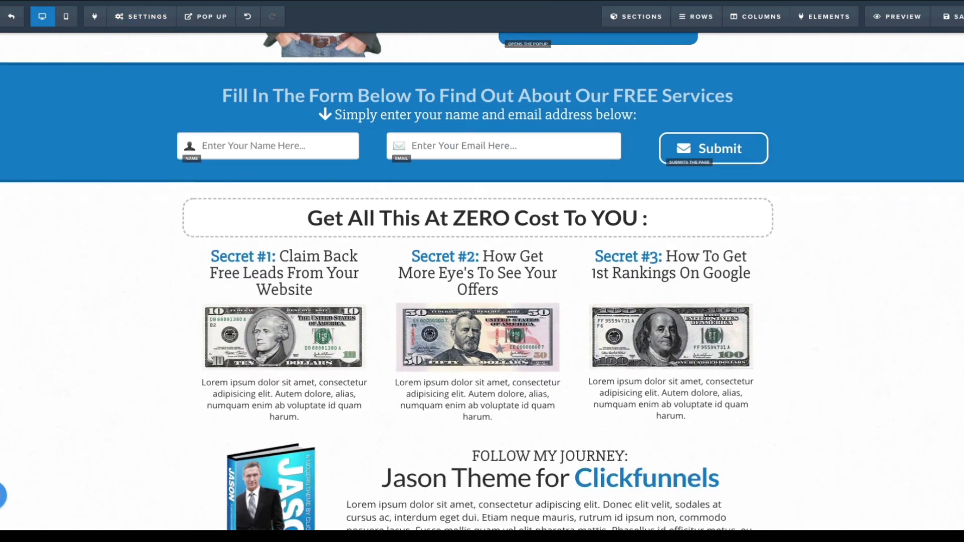
{"action": "scroll", "coordinate": [826, 262], "scroll_direction": "up", "scroll_amount": 5}
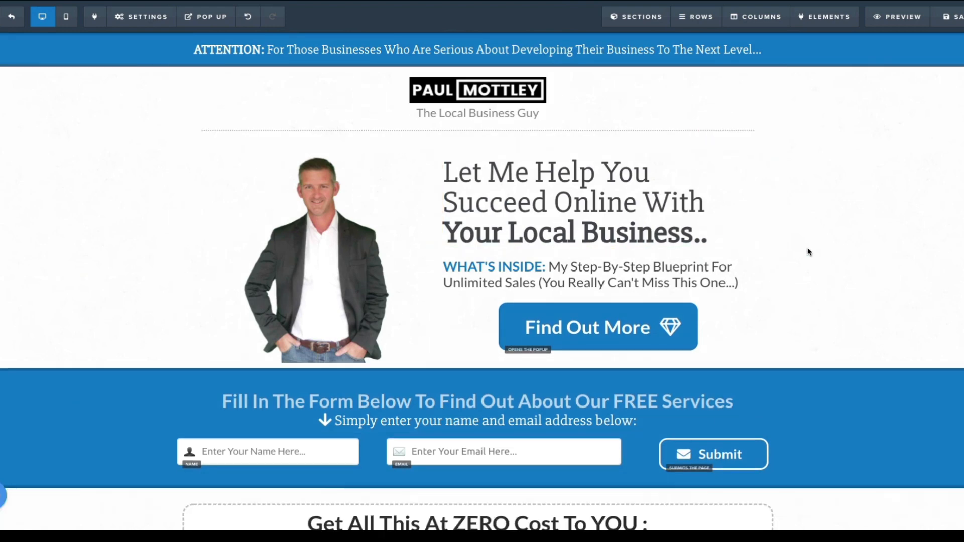
{"action": "scroll", "coordinate": [811, 261], "scroll_direction": "down", "scroll_amount": 3}
{"action": "scroll", "coordinate": [783, 193], "scroll_direction": "down", "scroll_amount": 7}
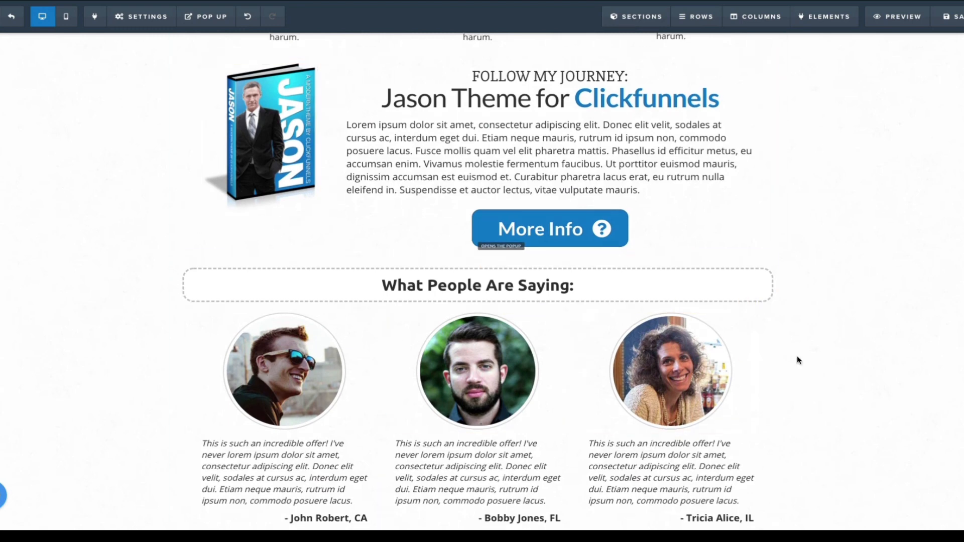
{"action": "scroll", "coordinate": [797, 353], "scroll_direction": "down", "scroll_amount": 5}
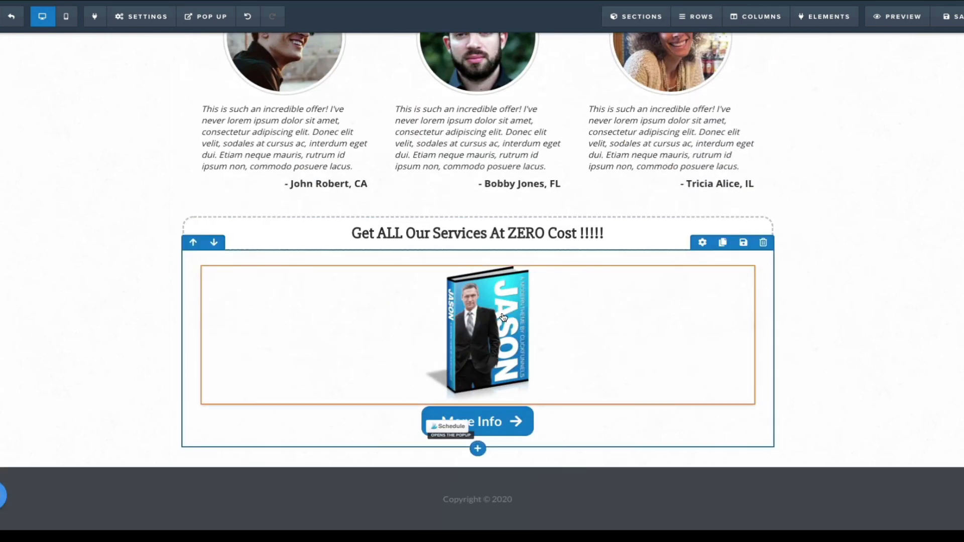
{"action": "scroll", "coordinate": [316, 366], "scroll_direction": "up", "scroll_amount": 20}
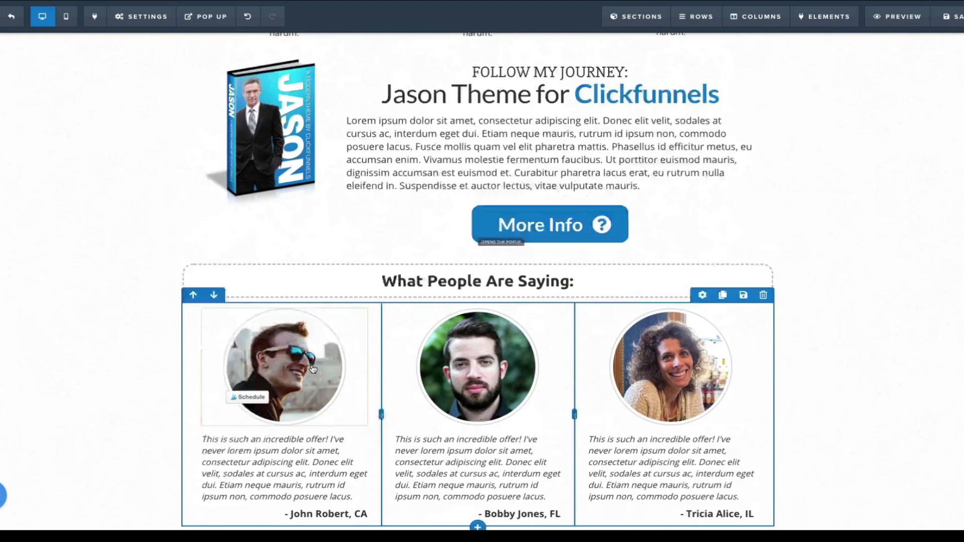
Step: Add an image from the uploaded library as the social image in the SEO metadata and save the page
{"action": "mouse_move", "coordinate": [145, 24]}
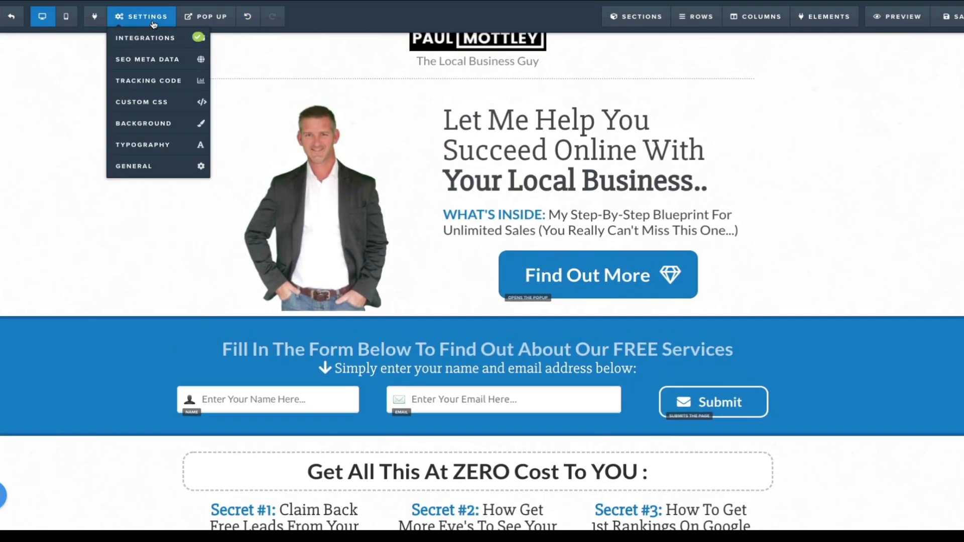
{"action": "left_click", "coordinate": [144, 63]}
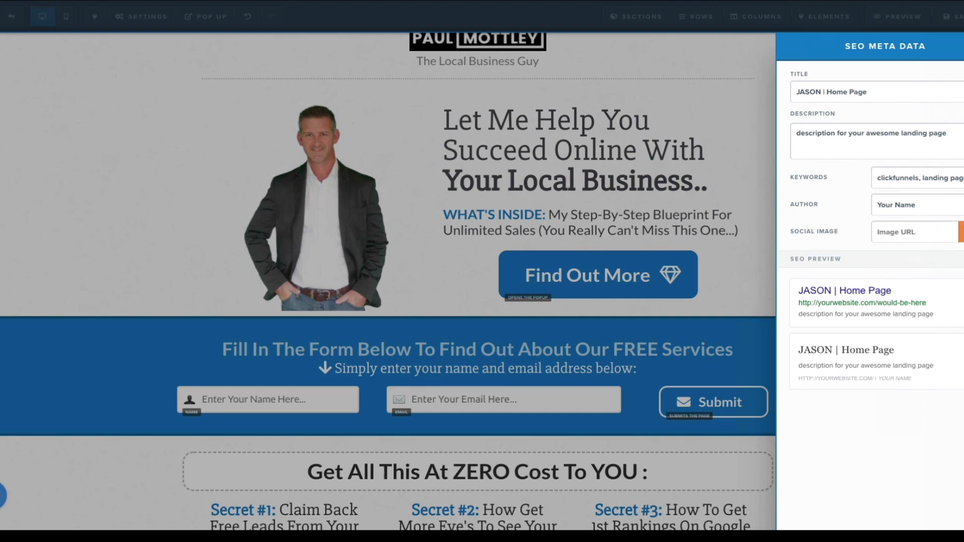
{"action": "left_click", "coordinate": [961, 232]}
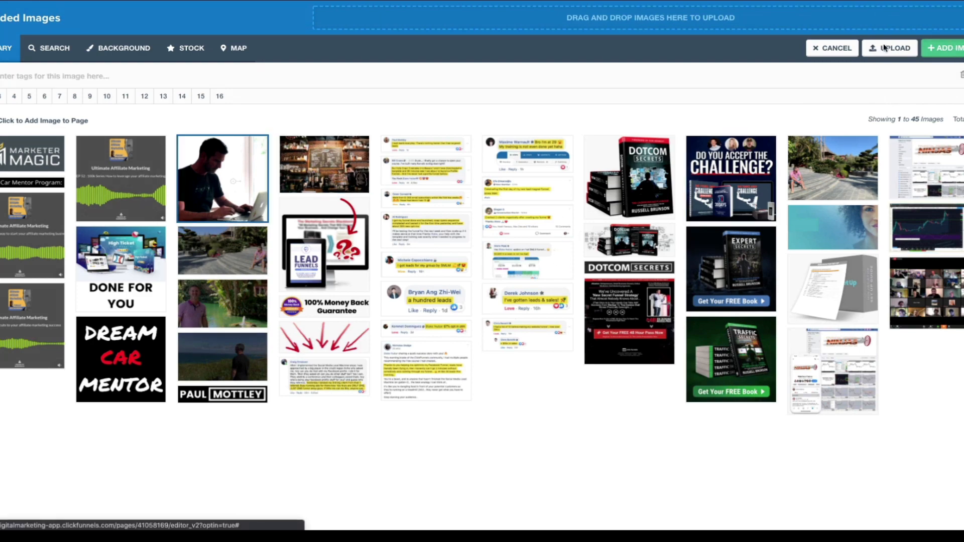
{"action": "left_click", "coordinate": [946, 48]}
{"action": "left_click", "coordinate": [761, 211]}
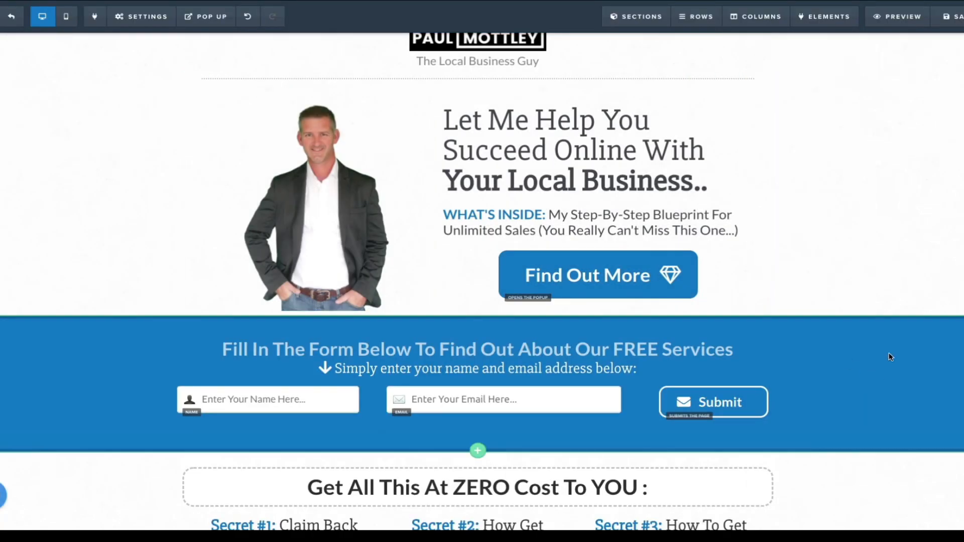
{"action": "left_click", "coordinate": [958, 22]}
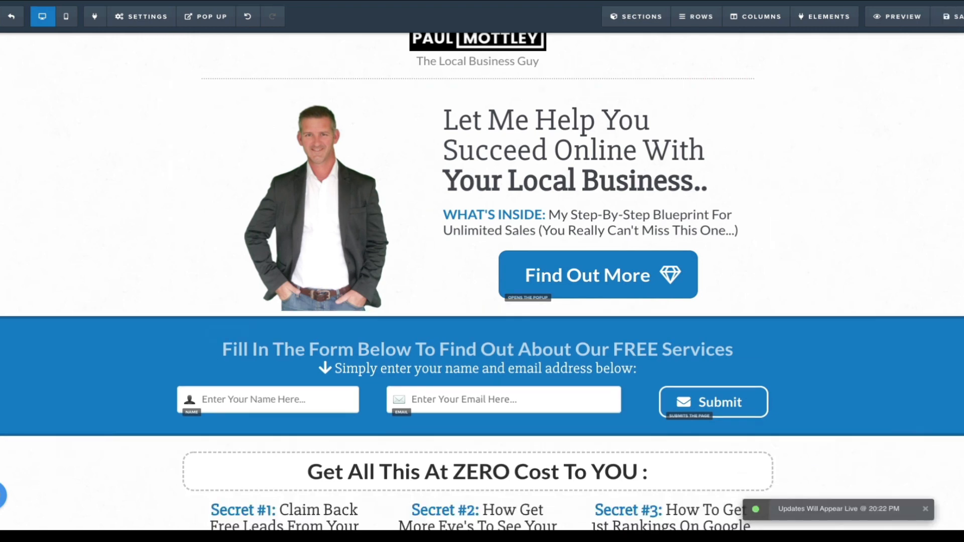
Step: Switch the page to the mobile layout and look at the settings of the portrait image
{"action": "mouse_move", "coordinate": [134, 32]}
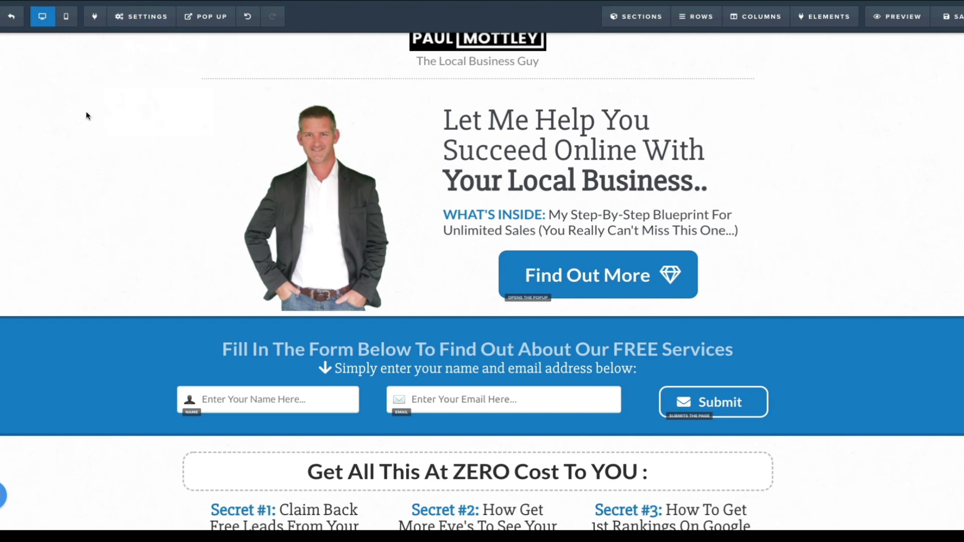
{"action": "scroll", "coordinate": [89, 104], "scroll_direction": "up", "scroll_amount": 1}
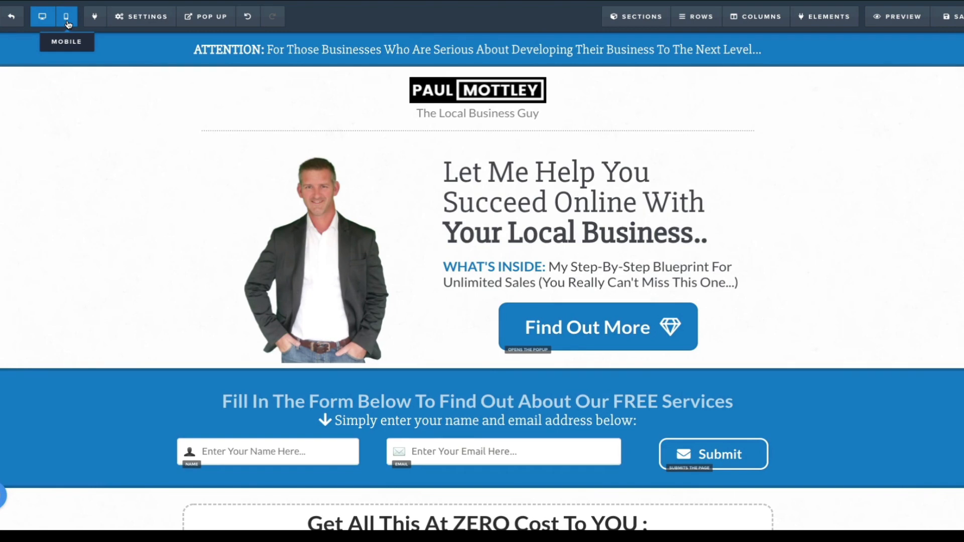
{"action": "left_click", "coordinate": [67, 22]}
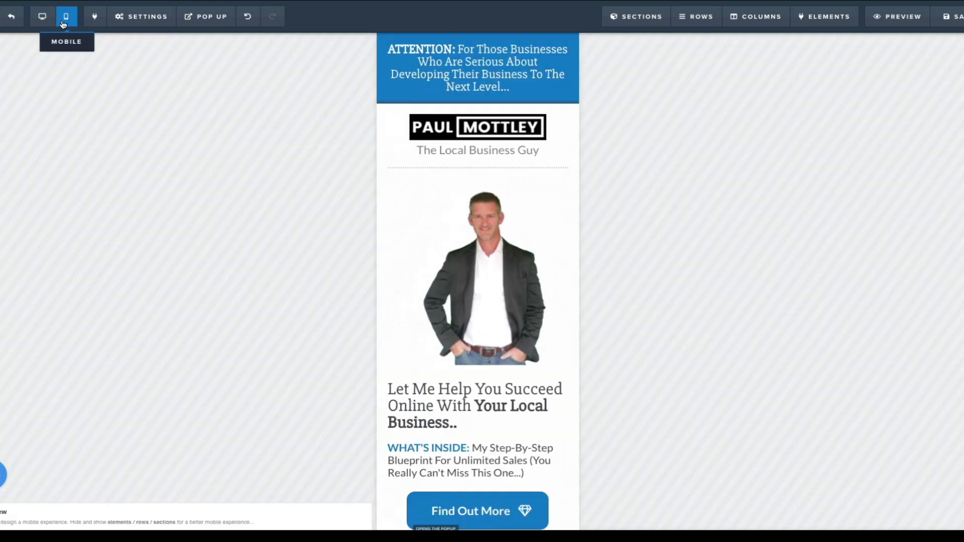
{"action": "left_click", "coordinate": [509, 261]}
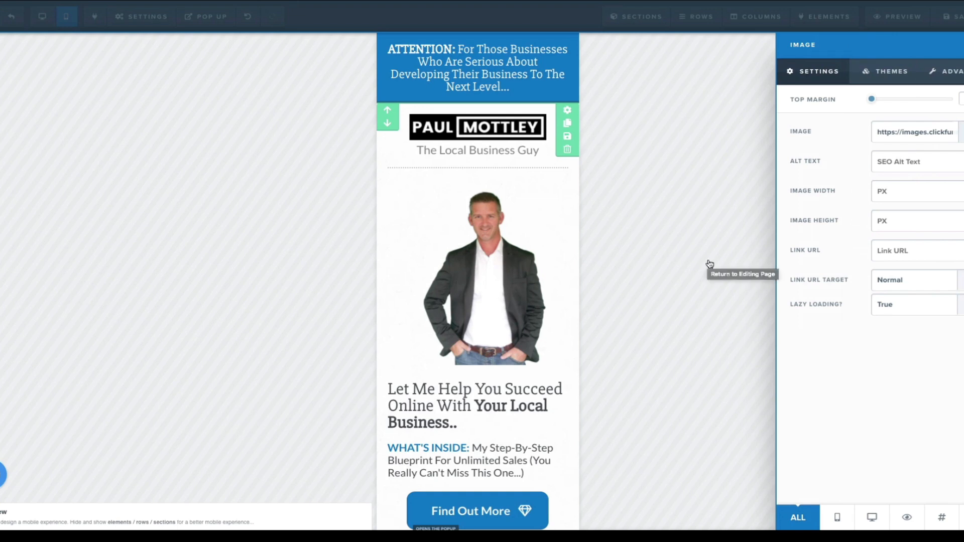
{"action": "left_click", "coordinate": [656, 172]}
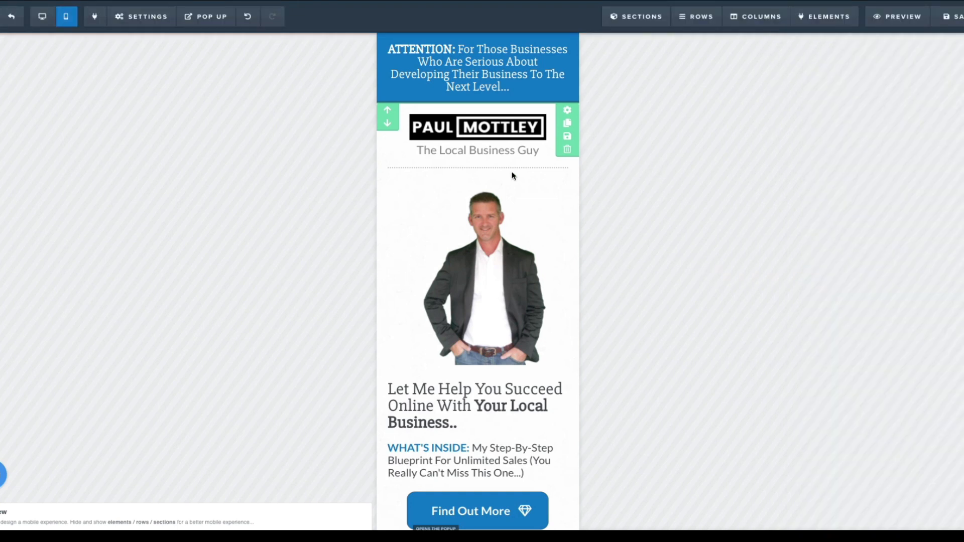
Step: Clone the hero section in the desktop layout, make the clone mobile only, and check the mobile layout
{"action": "left_click", "coordinate": [45, 24]}
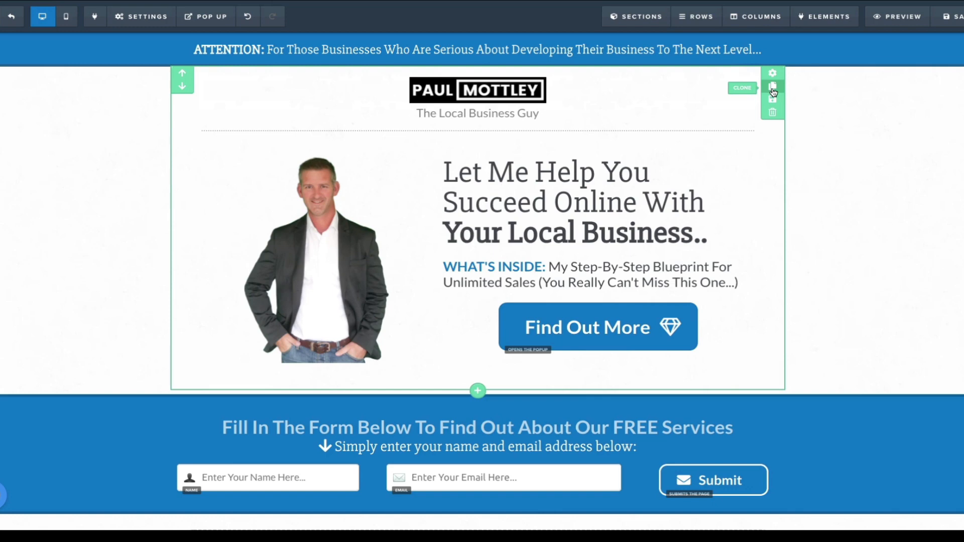
{"action": "left_click", "coordinate": [772, 89]}
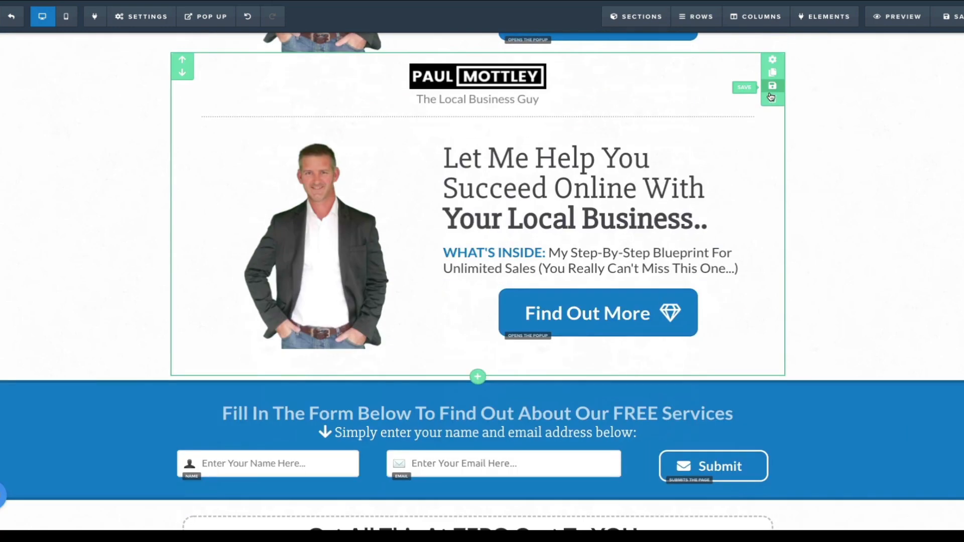
{"action": "left_click", "coordinate": [772, 61]}
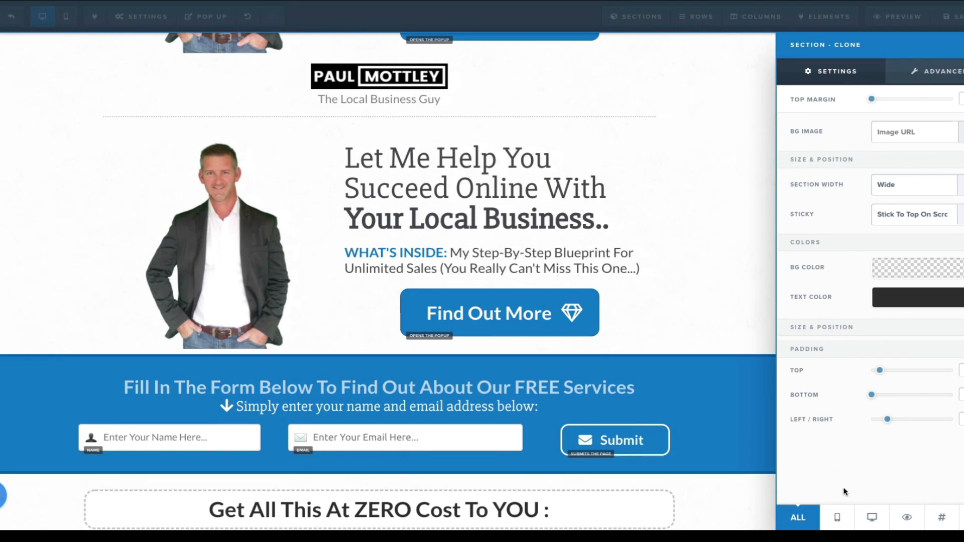
{"action": "left_click", "coordinate": [839, 518]}
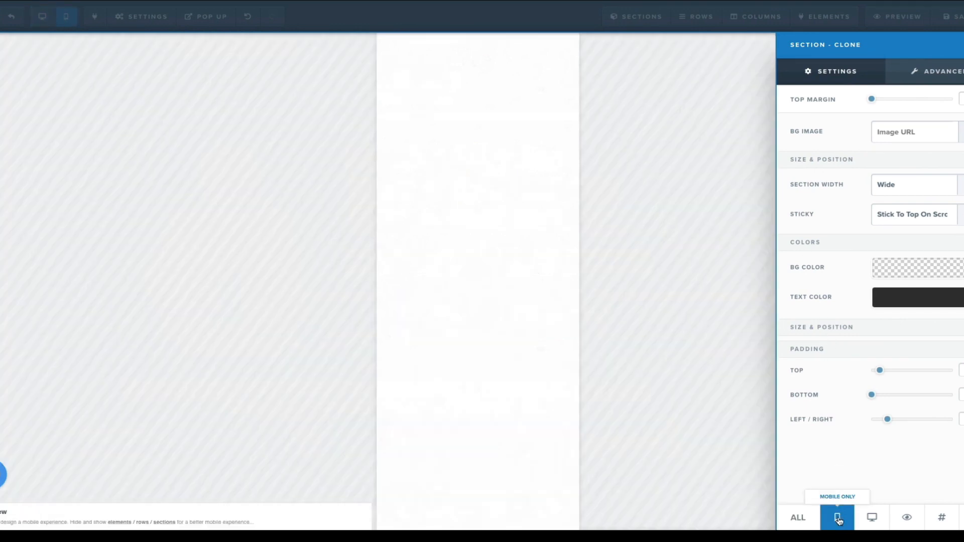
{"action": "left_click", "coordinate": [638, 231]}
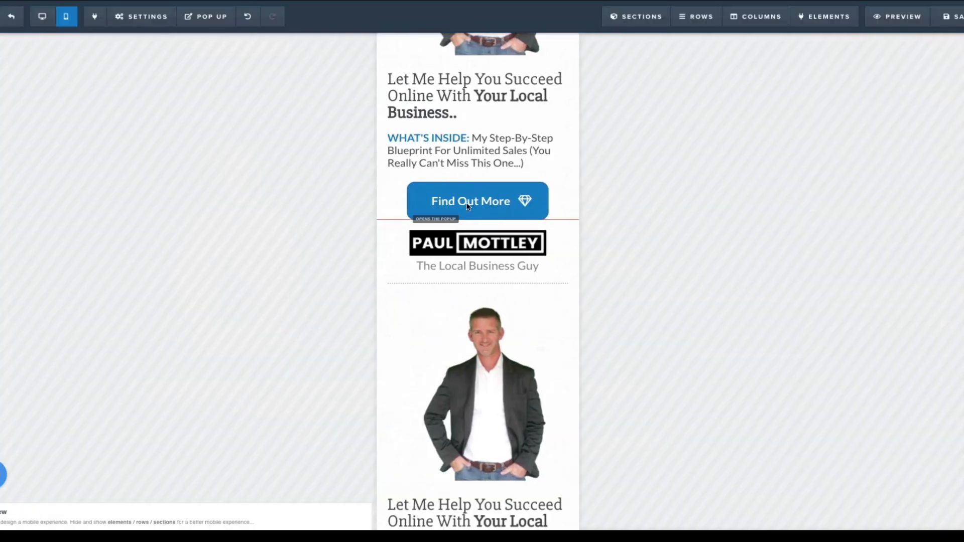
{"action": "scroll", "coordinate": [477, 231], "scroll_direction": "up", "scroll_amount": 5}
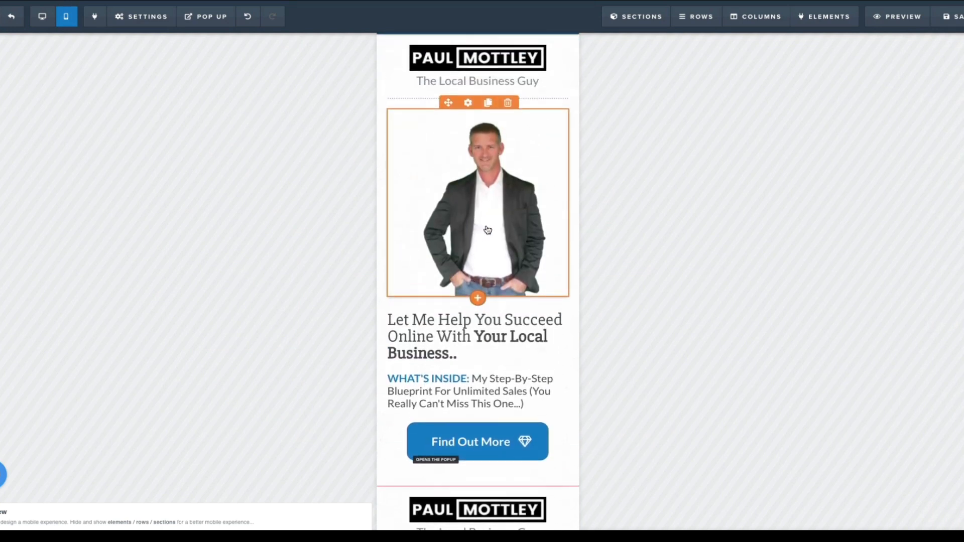
{"action": "scroll", "coordinate": [499, 390], "scroll_direction": "down", "scroll_amount": 4}
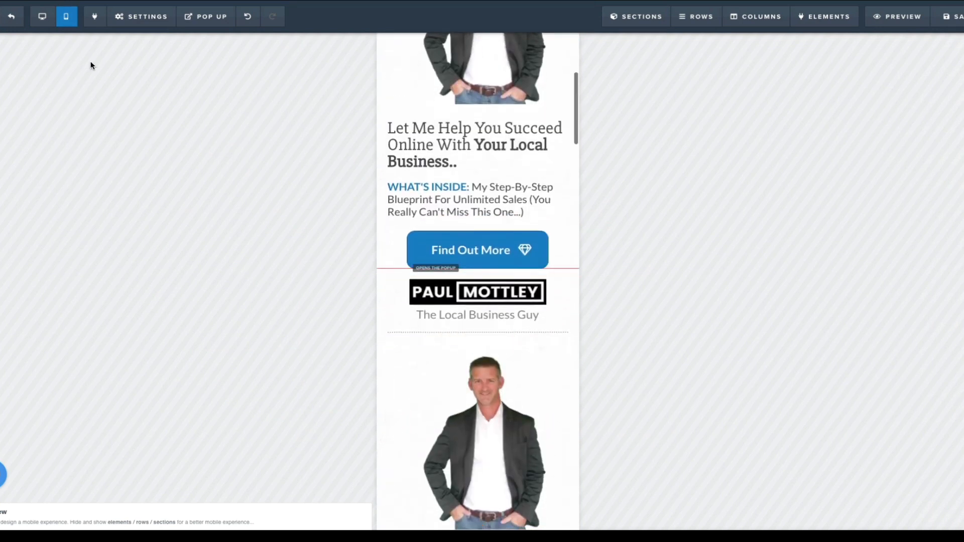
Step: Return to the desktop layout and make the original hero section desktop only
{"action": "left_click", "coordinate": [42, 16]}
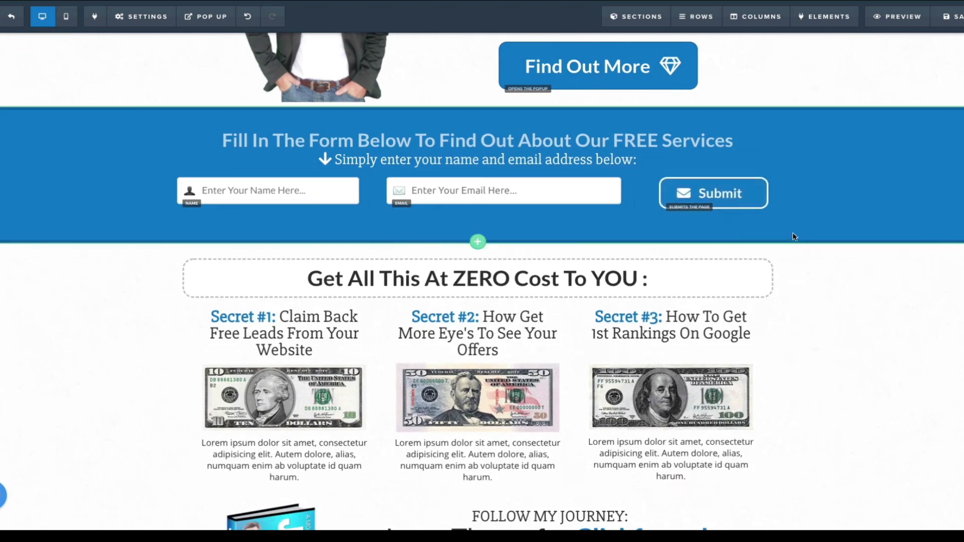
{"action": "scroll", "coordinate": [794, 240], "scroll_direction": "up", "scroll_amount": 1}
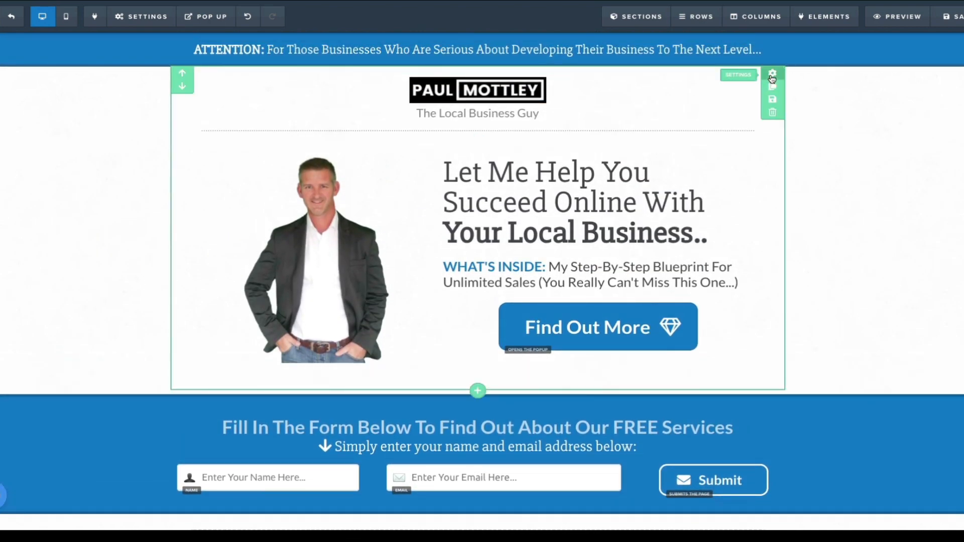
{"action": "left_click", "coordinate": [773, 77]}
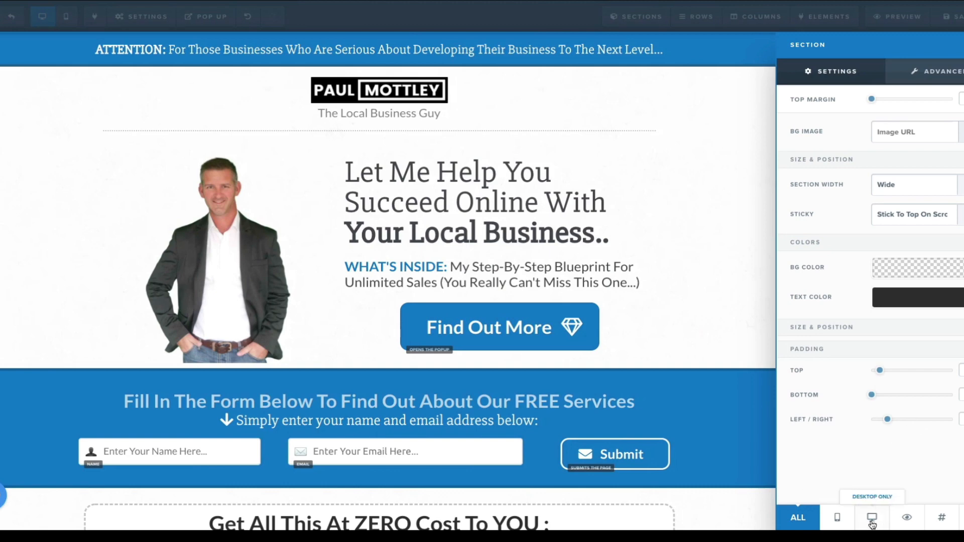
{"action": "left_click", "coordinate": [871, 519]}
{"action": "left_click", "coordinate": [730, 239]}
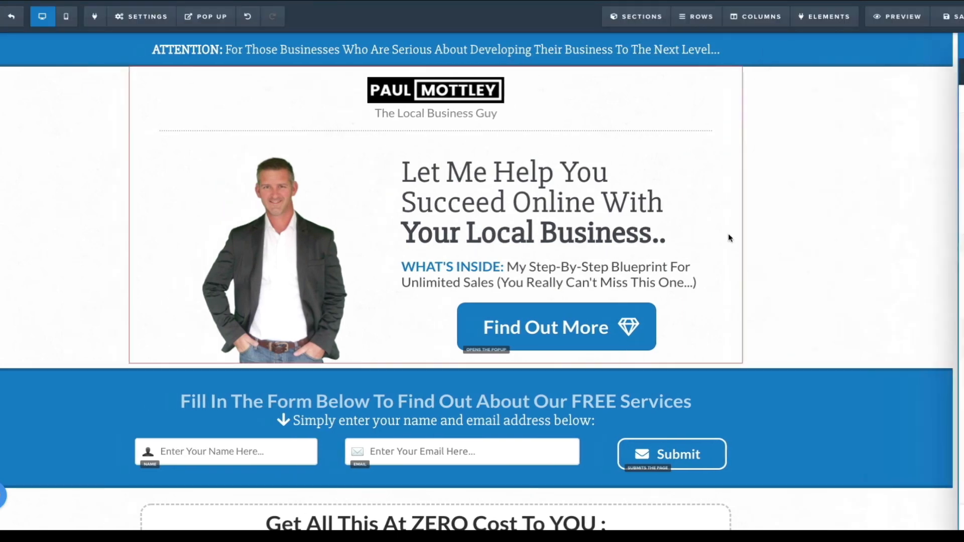
Step: Set the image width of the mobile-only section's portrait to 150 px in the mobile layout
{"action": "left_click", "coordinate": [66, 16]}
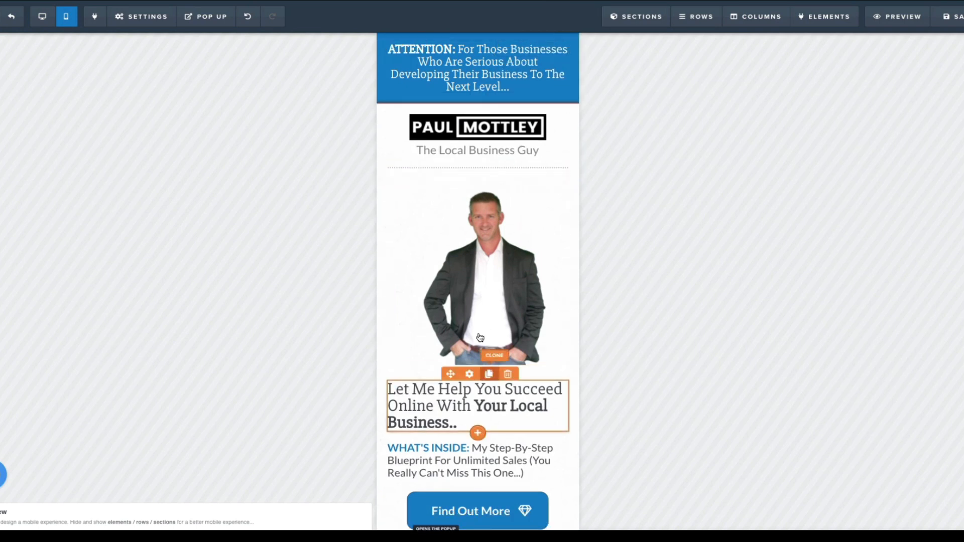
{"action": "left_click", "coordinate": [486, 277]}
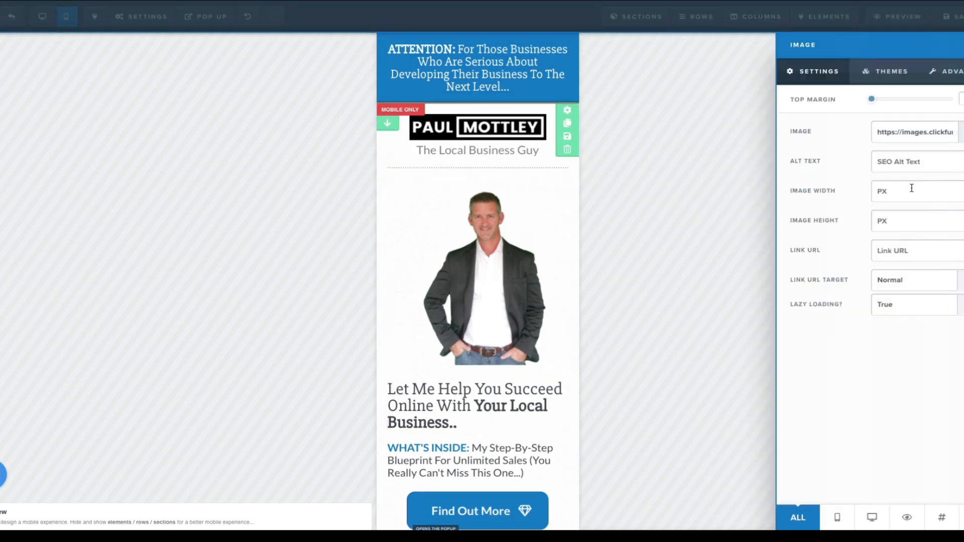
{"action": "left_click", "coordinate": [889, 192]}
{"action": "type", "text": "100"}
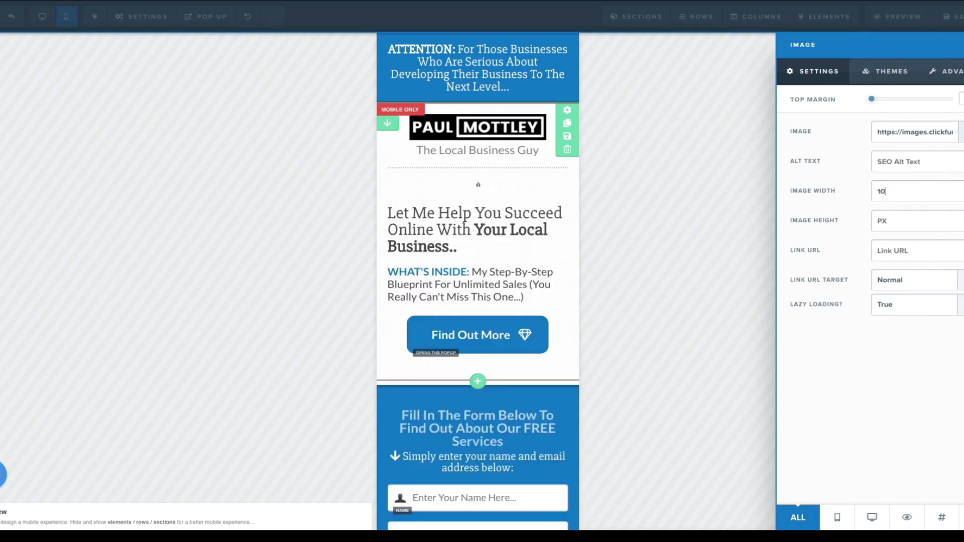
{"action": "key", "text": "BackSpace"}
{"action": "key", "text": "BackSpace"}
{"action": "type", "text": "2"}
{"action": "key", "text": "BackSpace"}
{"action": "type", "text": "50"}
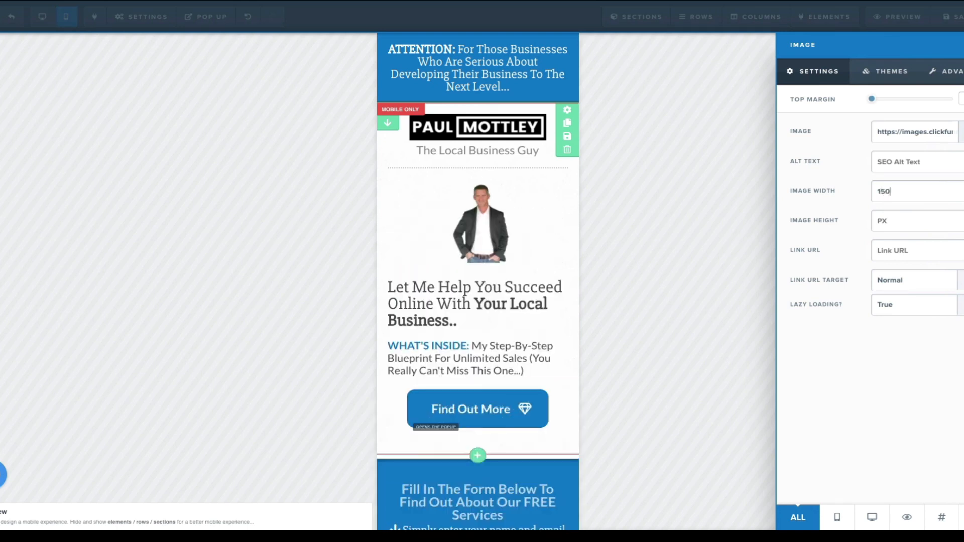
{"action": "left_click", "coordinate": [713, 217]}
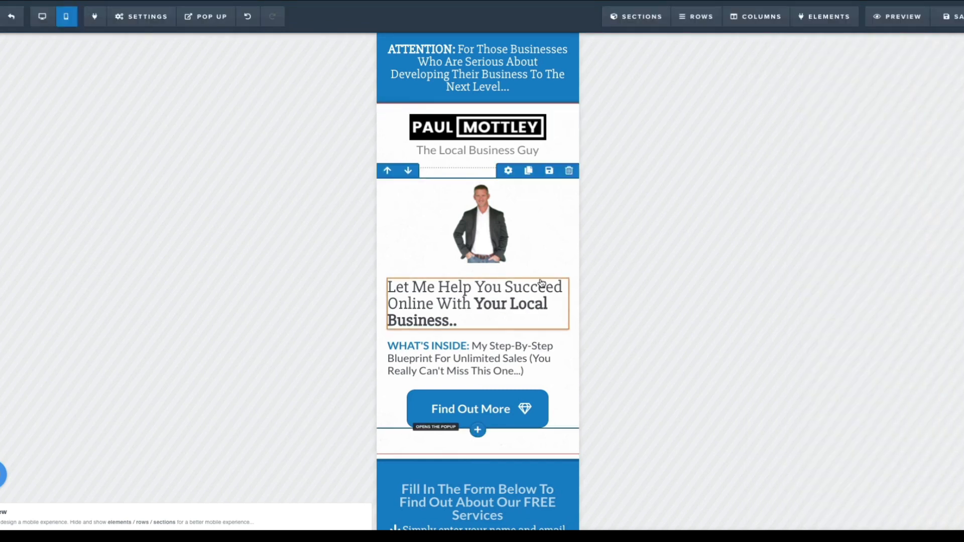
Step: Look at the settings of the mobile-only section's main headline, then close them without editing
{"action": "left_click", "coordinate": [521, 305]}
{"action": "left_click", "coordinate": [575, 274]}
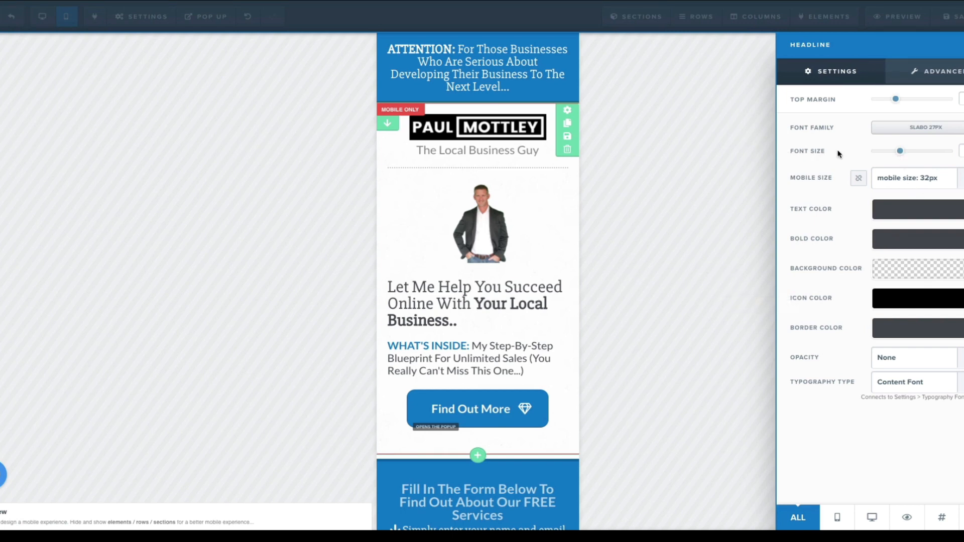
{"action": "left_click", "coordinate": [638, 247]}
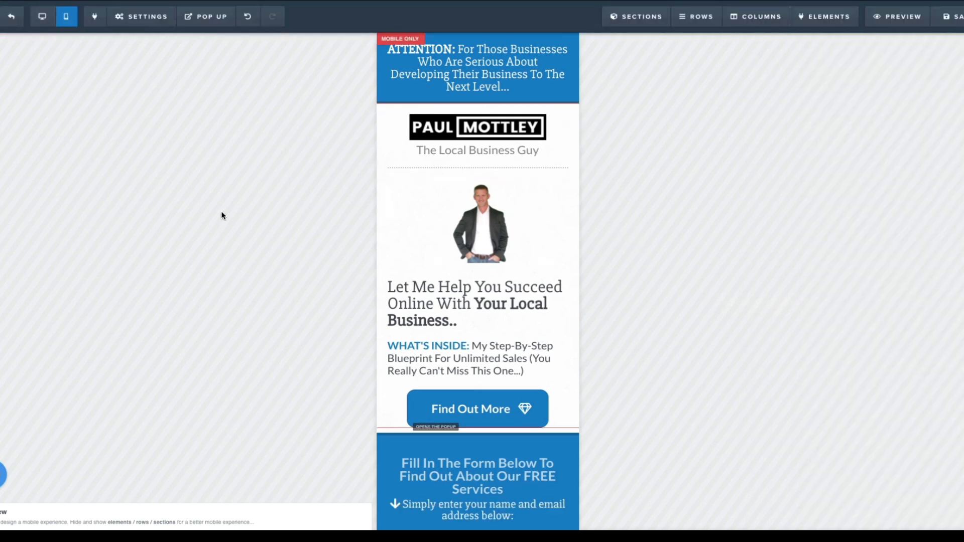
Step: Review the page in the desktop layout and return to the mobile layout
{"action": "left_click", "coordinate": [43, 16]}
{"action": "scroll", "coordinate": [811, 317], "scroll_direction": "down", "scroll_amount": 12}
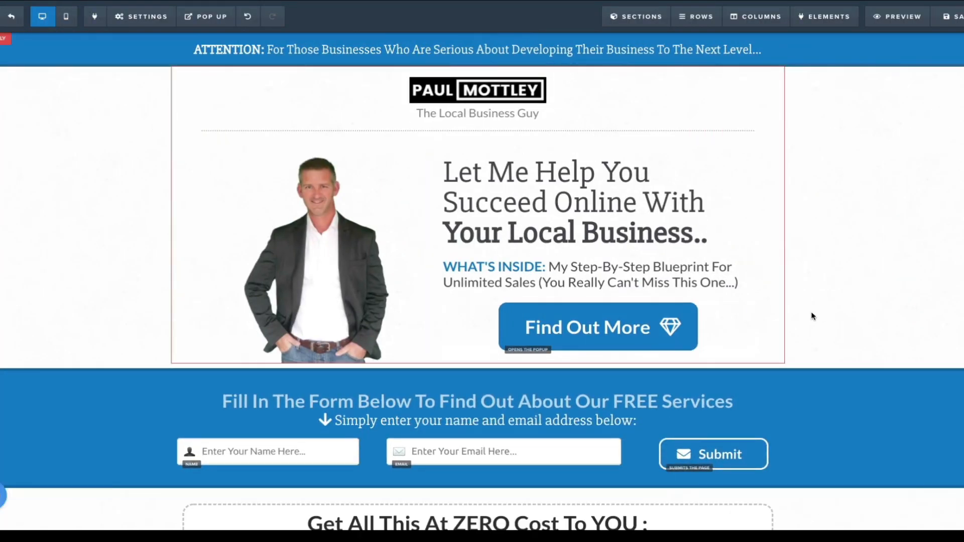
{"action": "scroll", "coordinate": [822, 309], "scroll_direction": "down", "scroll_amount": 5}
{"action": "scroll", "coordinate": [821, 313], "scroll_direction": "up", "scroll_amount": 15}
{"action": "left_click", "coordinate": [66, 18]}
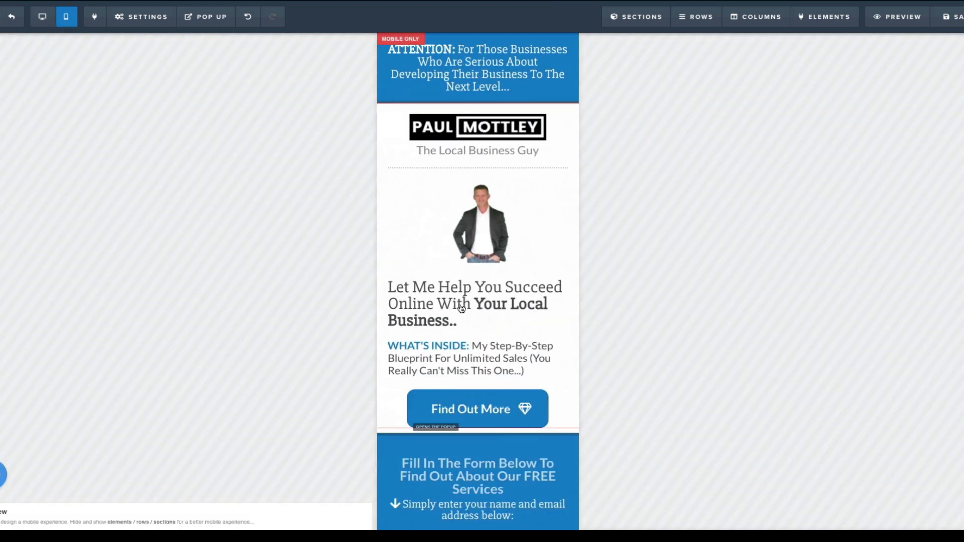
Step: Set the mobile font size of the "Let Me Help You Succeed Online" headline in the mobile-only section to 25px
{"action": "left_click", "coordinate": [540, 316]}
{"action": "left_click", "coordinate": [575, 271]}
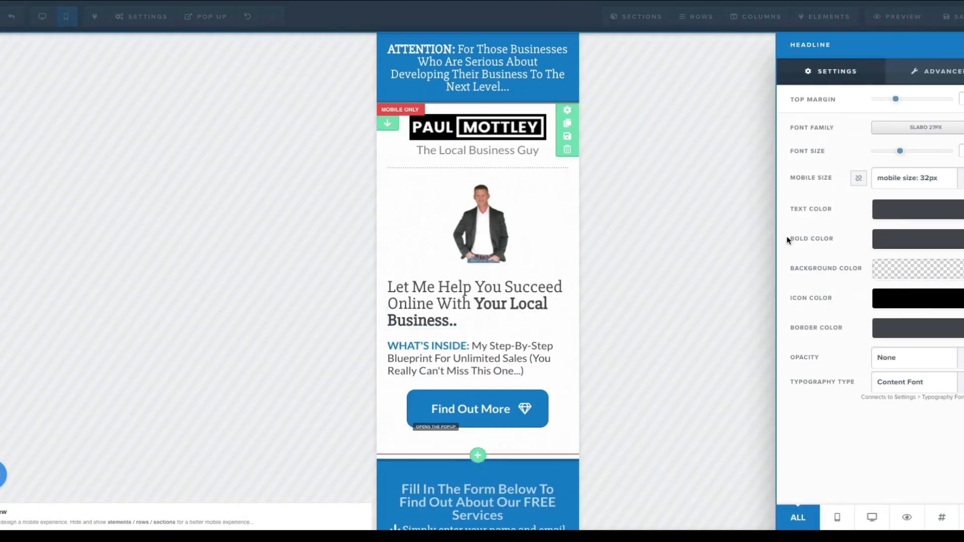
{"action": "left_click", "coordinate": [914, 178]}
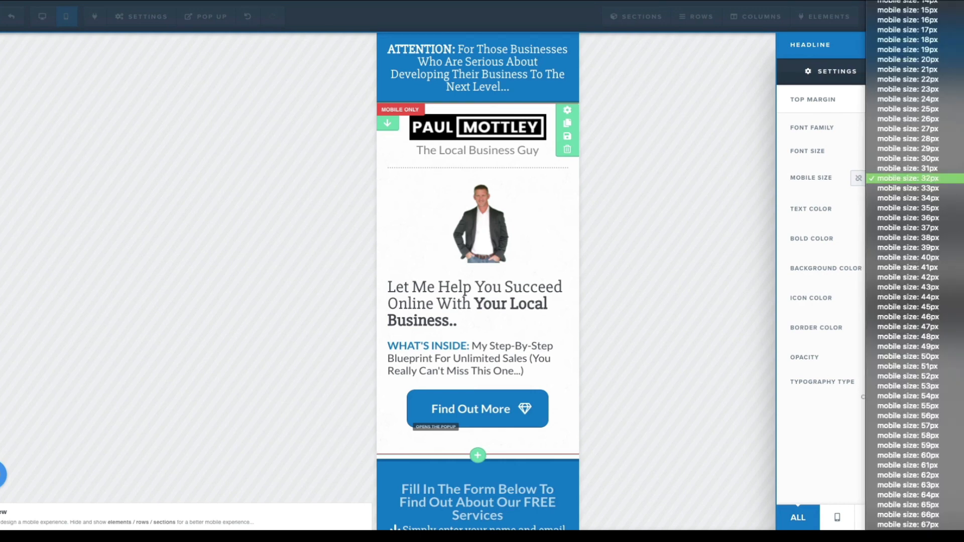
{"action": "left_click", "coordinate": [934, 109]}
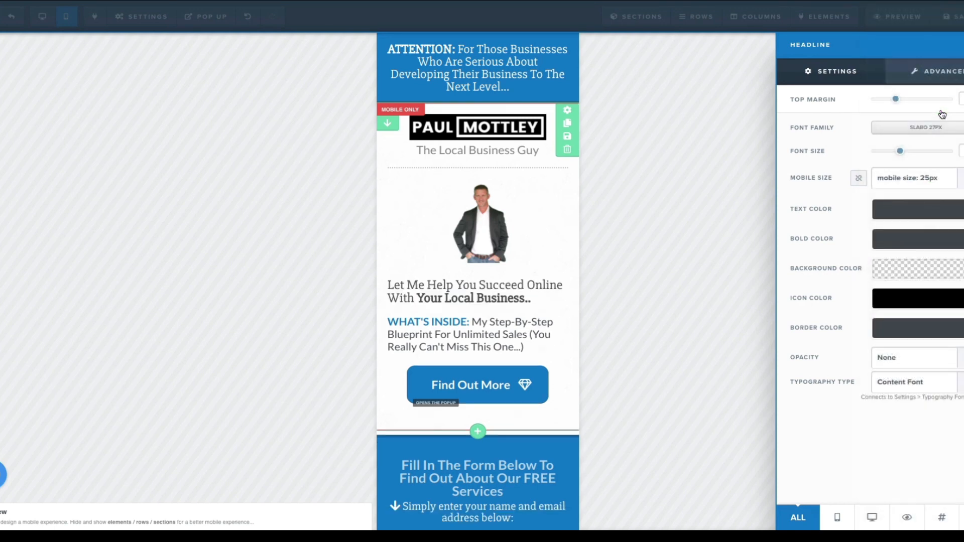
{"action": "left_click", "coordinate": [531, 276]}
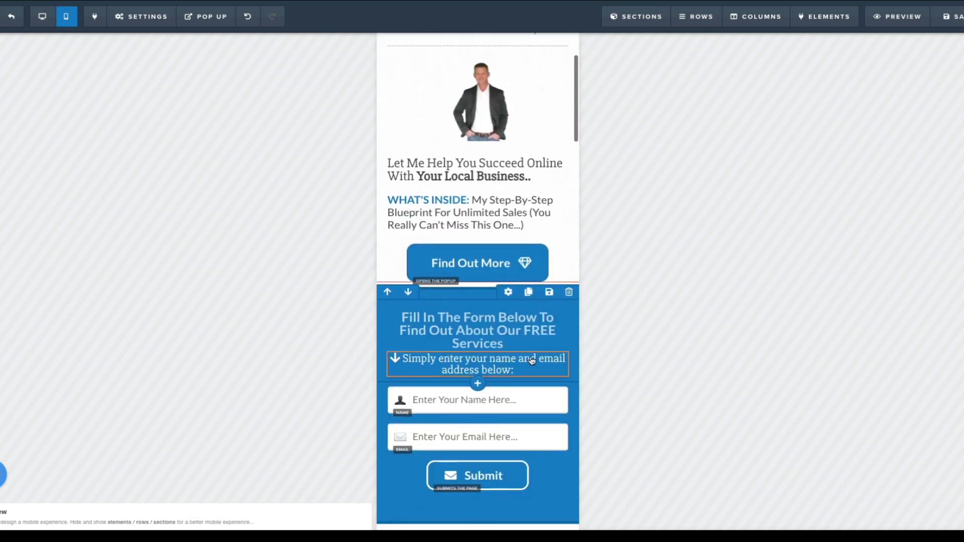
Step: Return to the desktop layout and save the page
{"action": "left_click", "coordinate": [51, 23]}
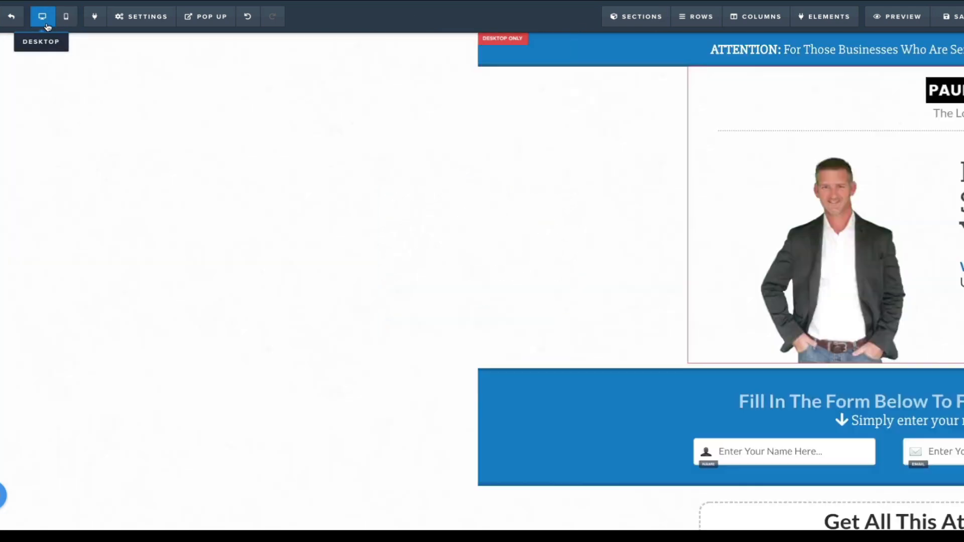
{"action": "left_click", "coordinate": [955, 27]}
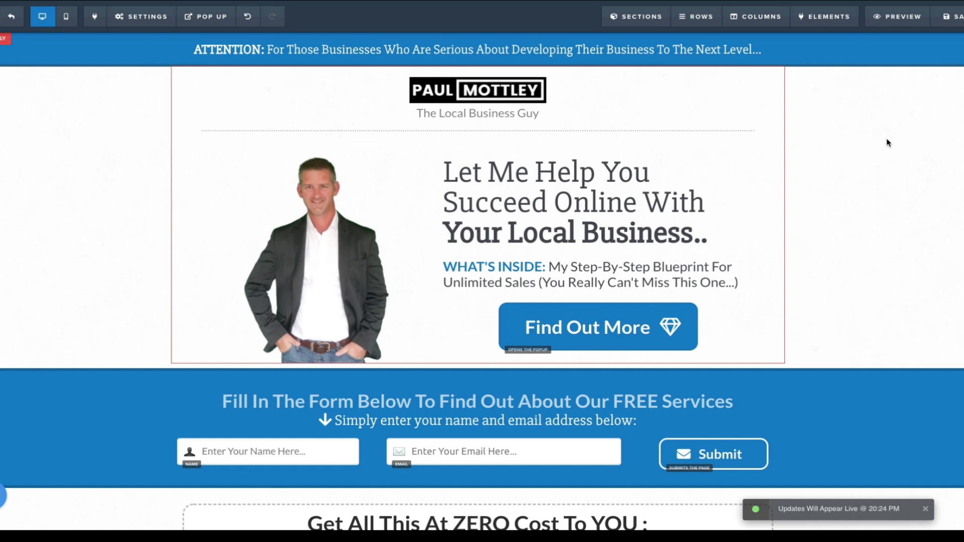
{"action": "scroll", "coordinate": [852, 204], "scroll_direction": "down", "scroll_amount": 3}
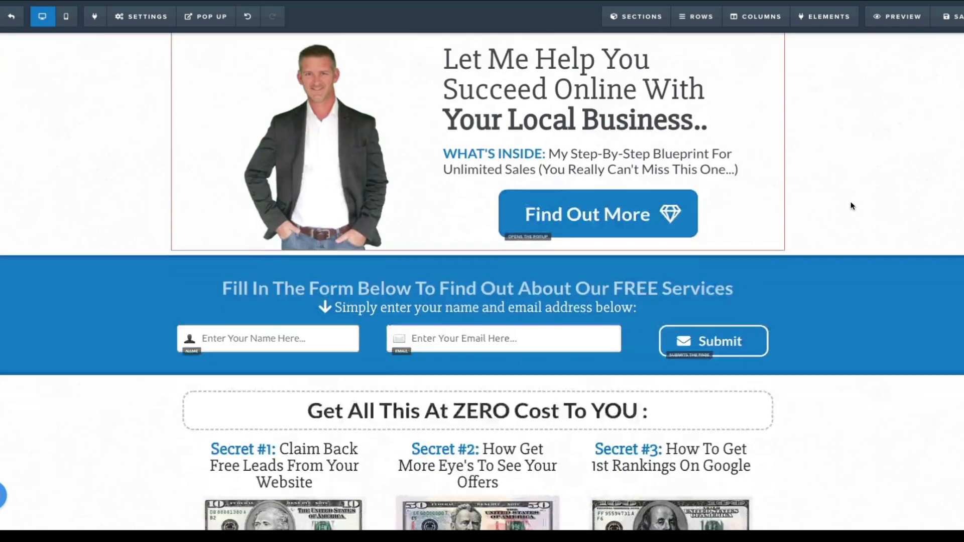